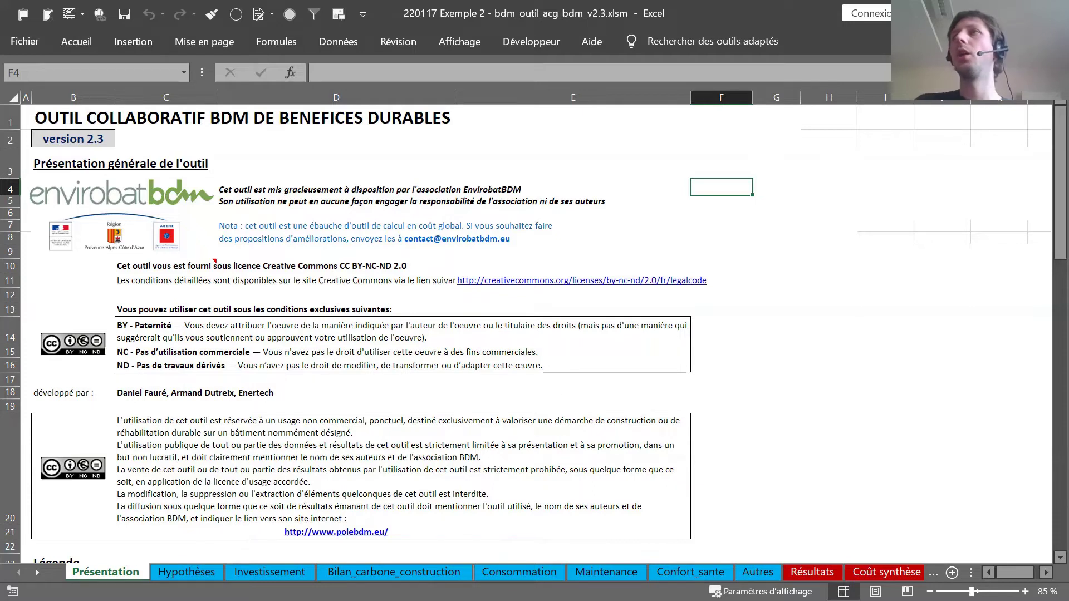
# Open the Hypothèses sheet and review the table comparing the Bâtiment BDM with the Bâtiment standard (RT2012)
pyautogui.click(187, 574)
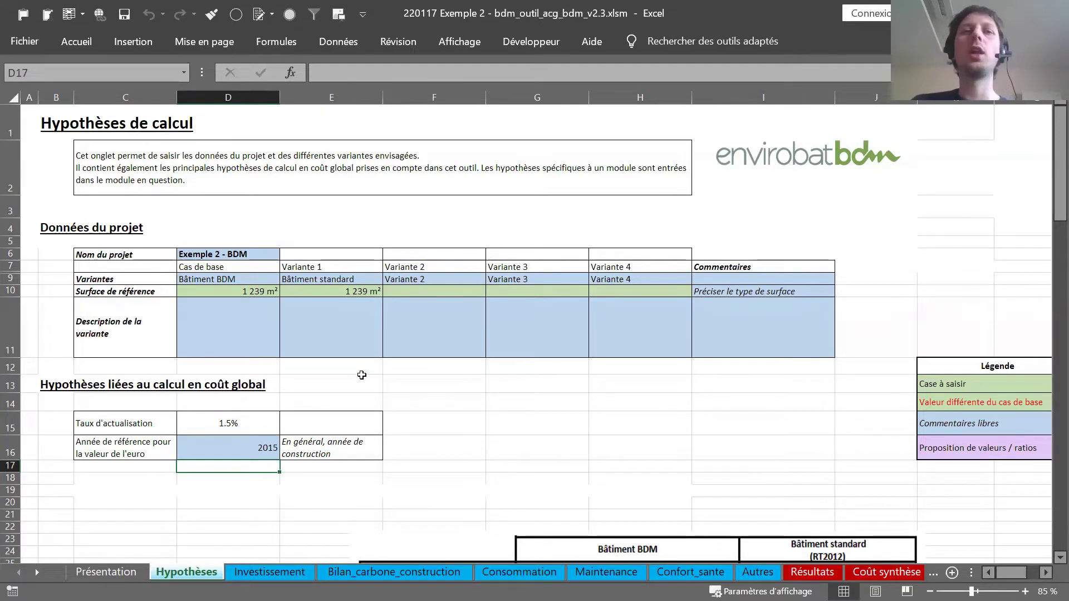
pyautogui.scroll(-2, 499, 368)
pyautogui.scroll(-5, 499, 369)
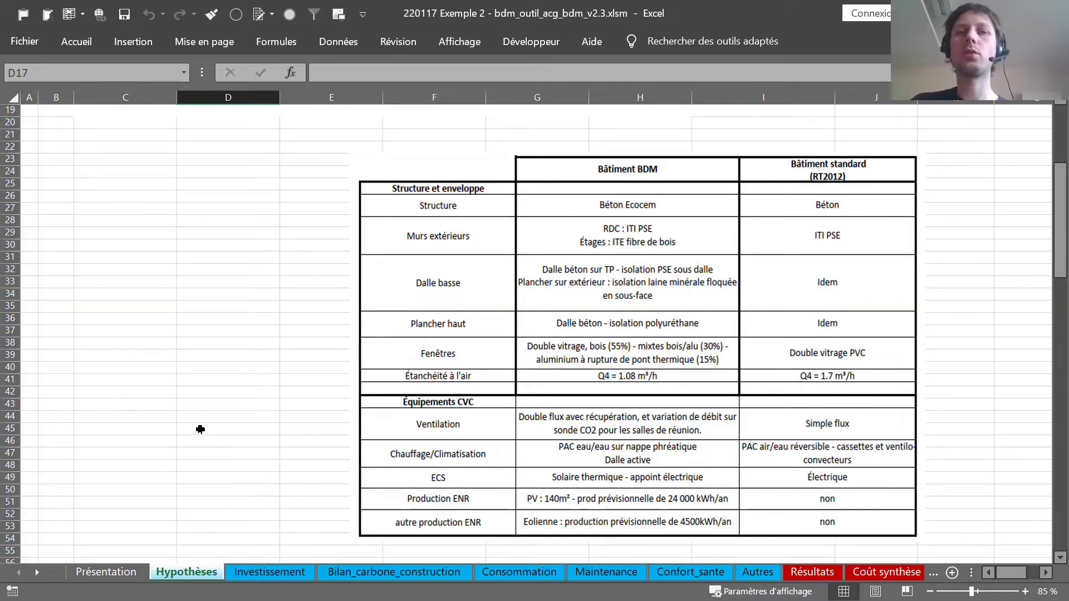
pyautogui.scroll(6, 207, 409)
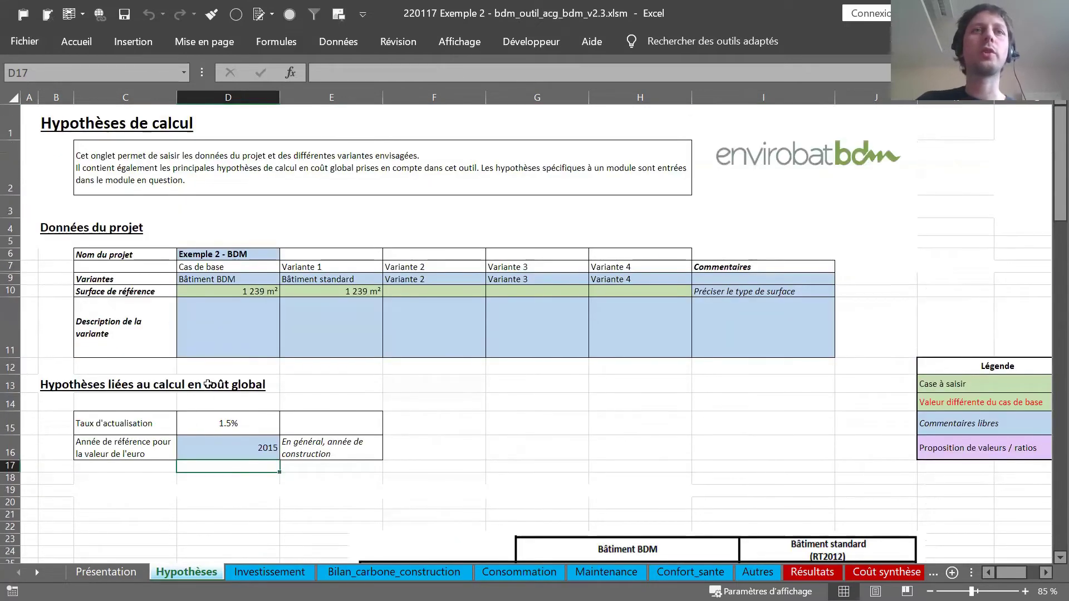
# Examine the project name, variant names and Surface de référence cells on the Hypothèses sheet, along with the colour legend
pyautogui.click(225, 251)
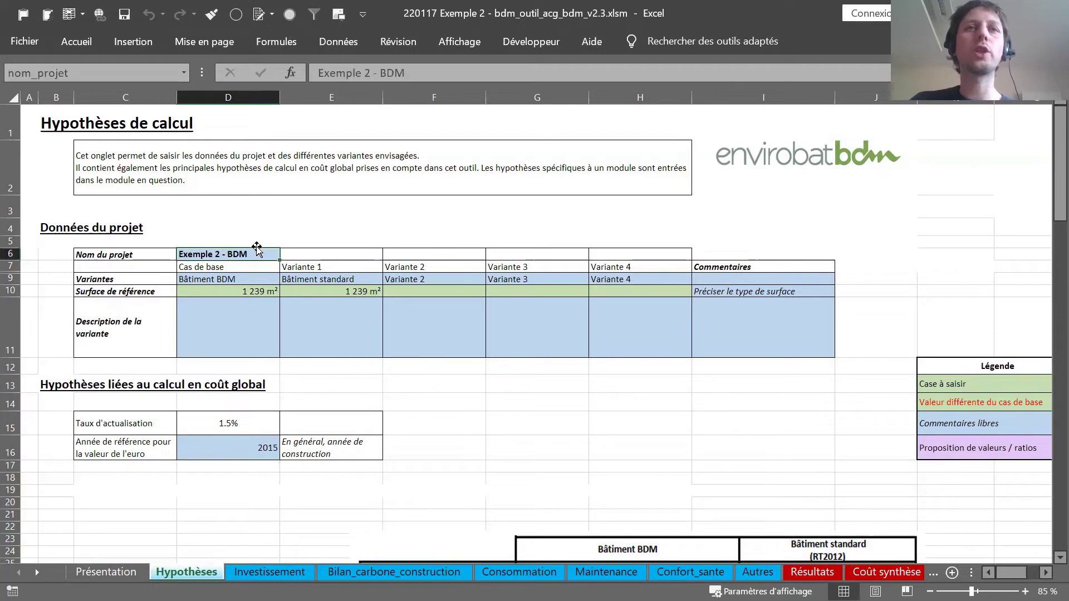
pyautogui.moveTo(256, 277); pyautogui.dragTo(611, 276)
pyautogui.moveTo(222, 291); pyautogui.dragTo(607, 286)
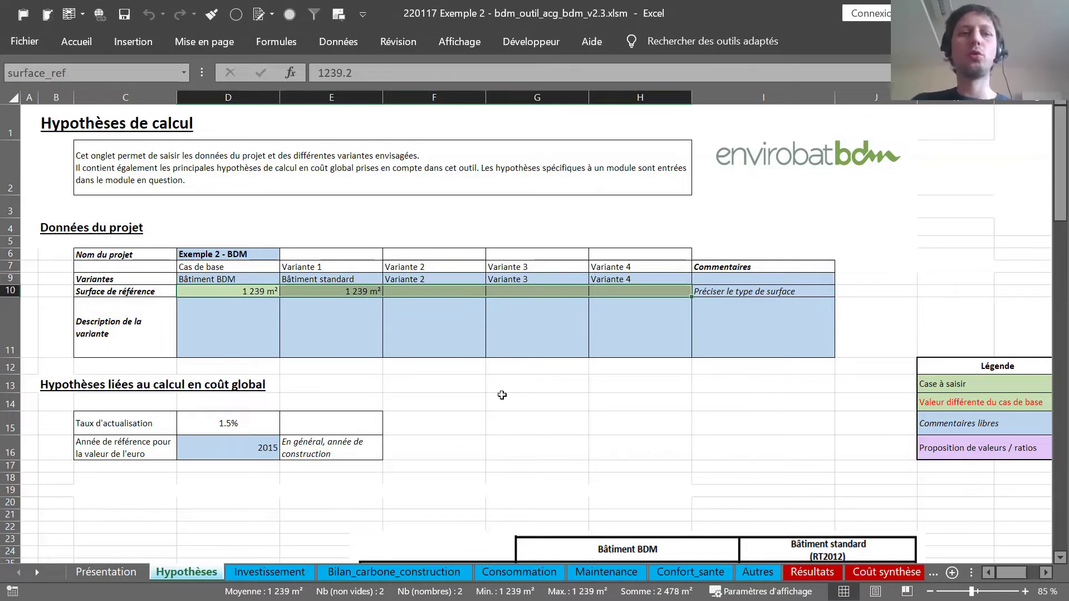
pyautogui.hscroll(3, 481, 426)
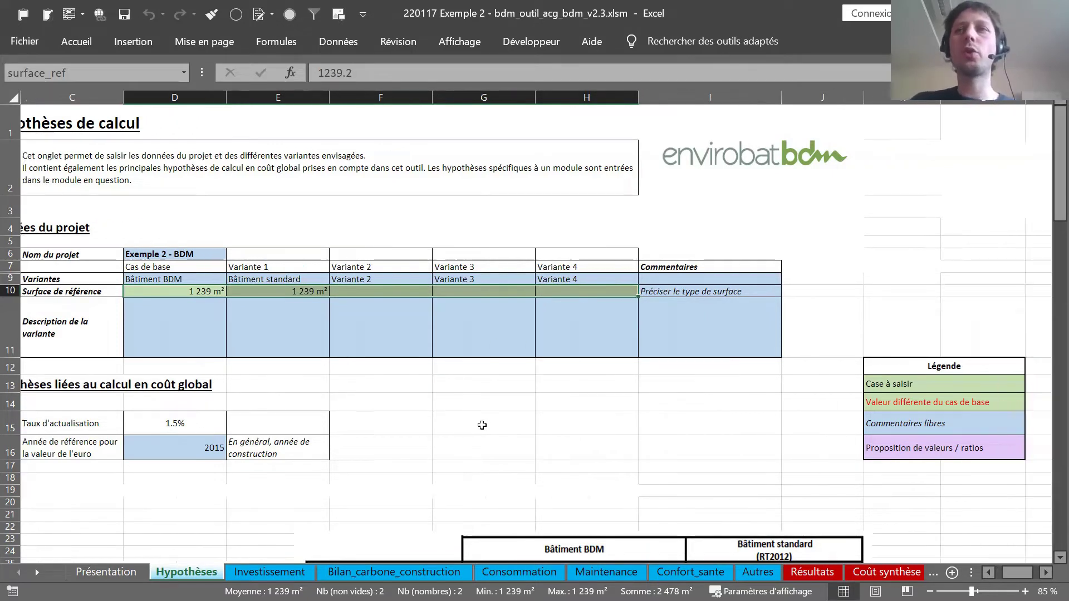
pyautogui.moveTo(891, 363); pyautogui.dragTo(912, 446)
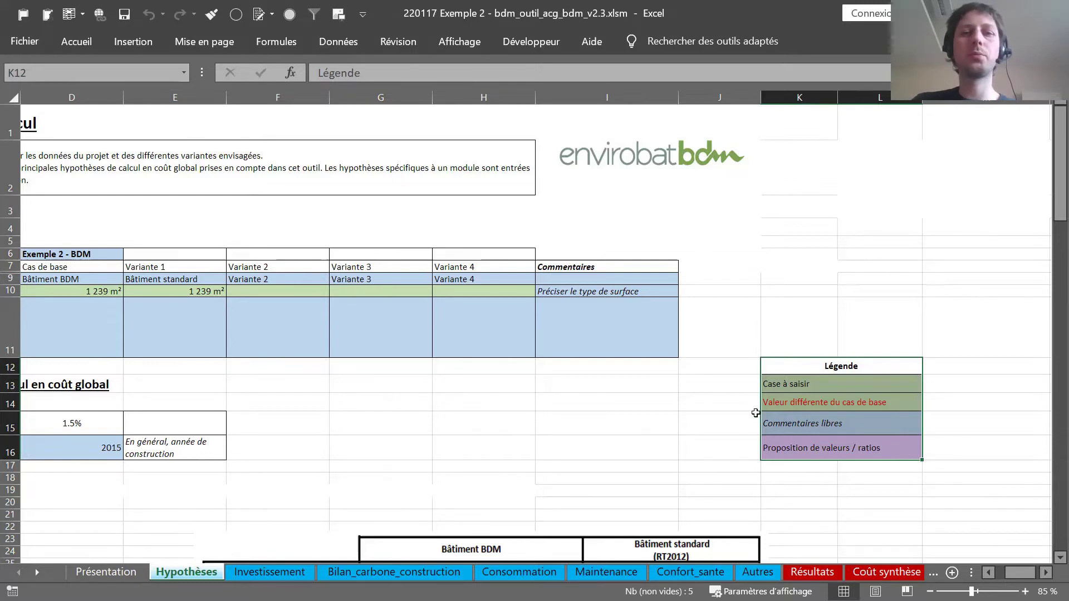
pyautogui.hscroll(-3, 659, 409)
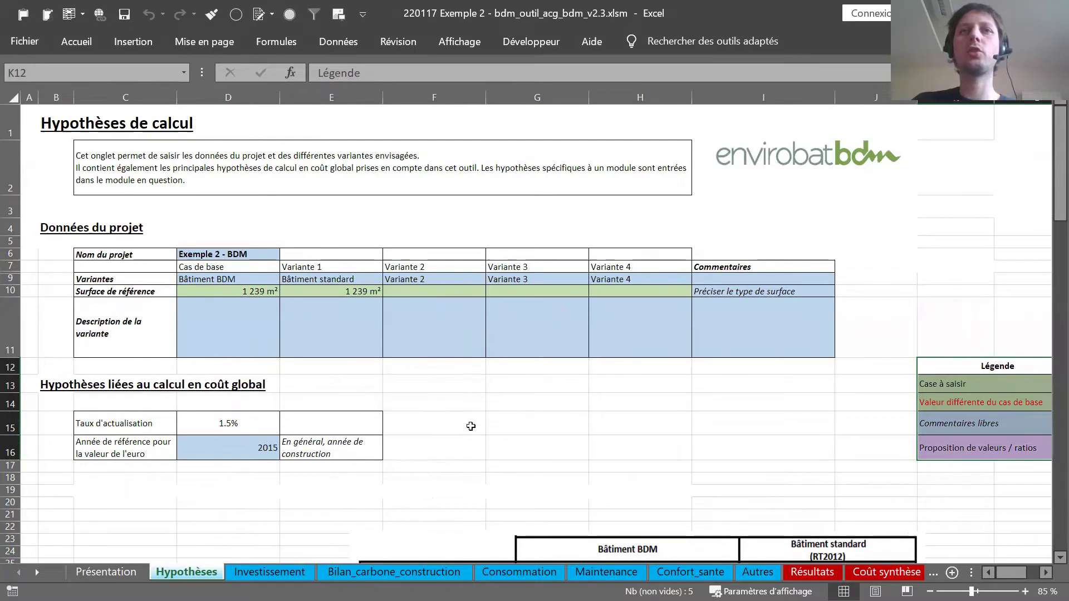
pyautogui.moveTo(223, 291); pyautogui.dragTo(654, 293)
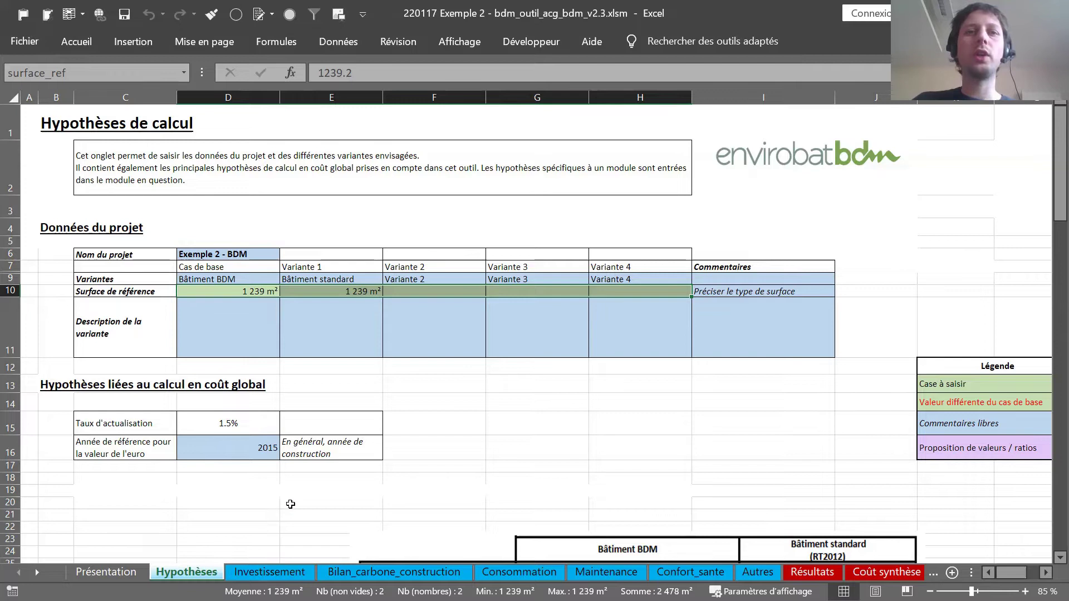
# Open the Investissement sheet and review the total investment, Coûts amonts, Prestations intellectuelles and Coûts travaux for both buildings
pyautogui.click(269, 573)
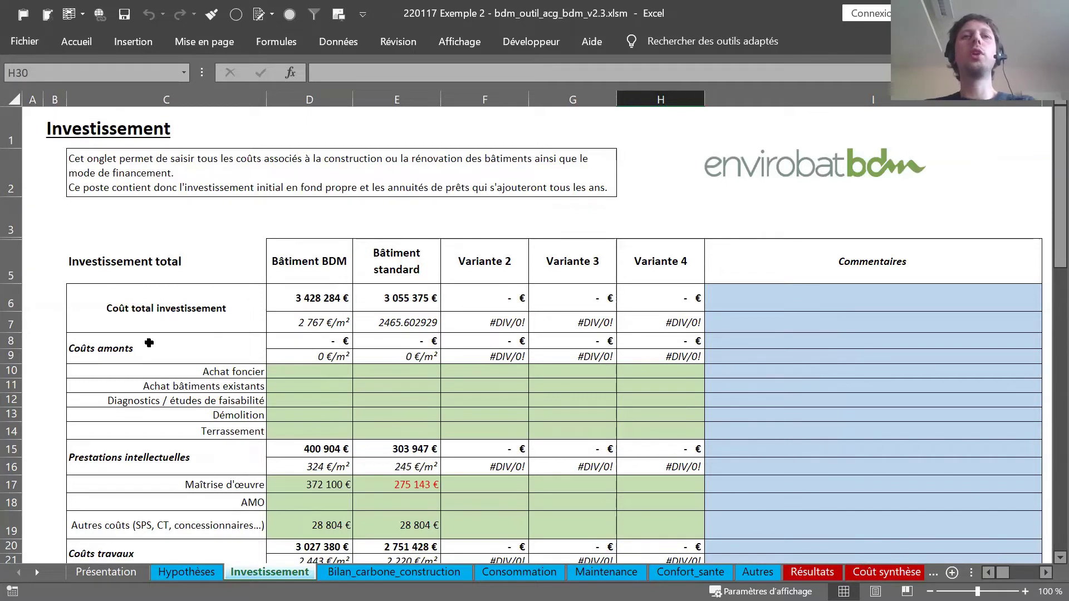
pyautogui.click(245, 257)
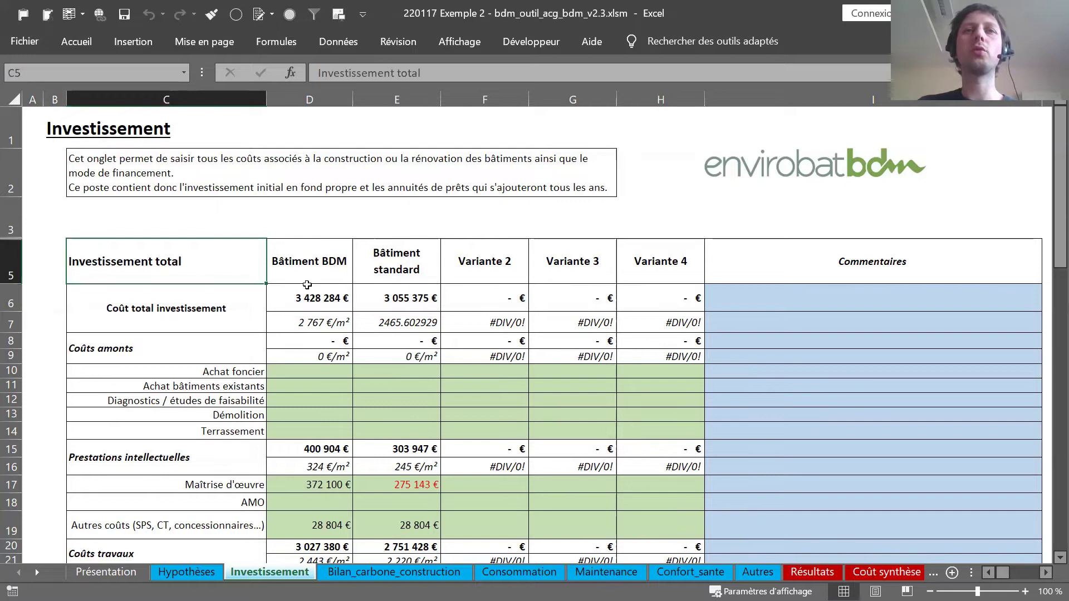
pyautogui.scroll(-1, 217, 304)
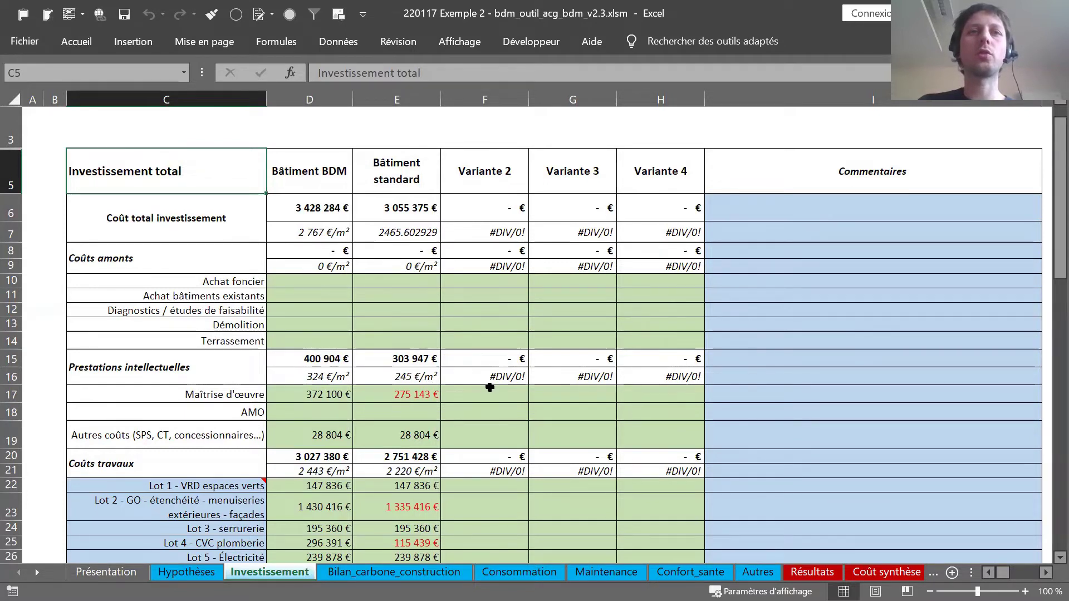
pyautogui.scroll(-1, 489, 388)
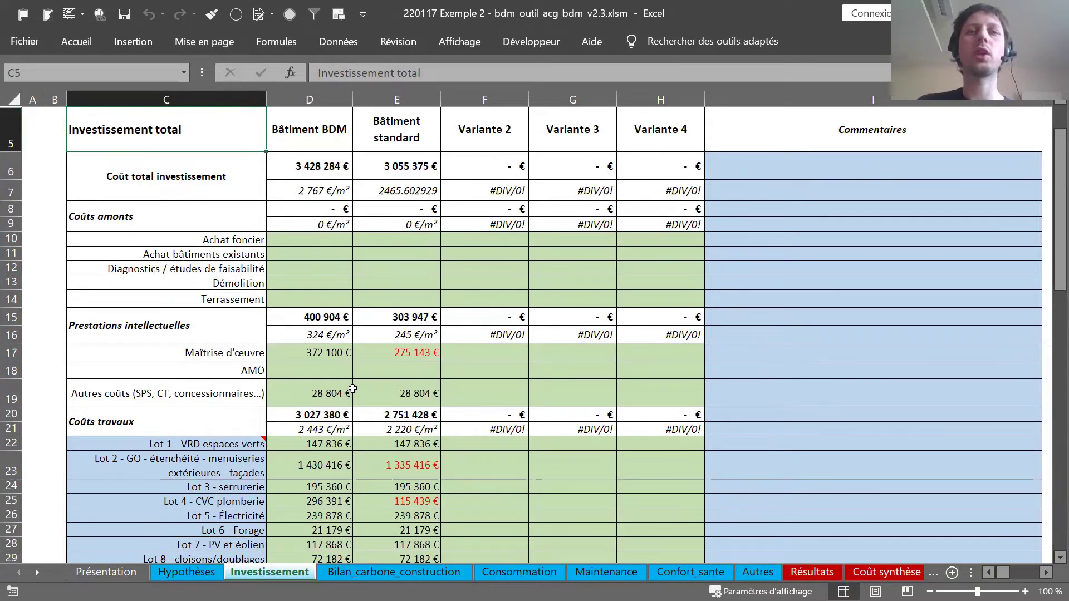
pyautogui.scroll(-2, 486, 348)
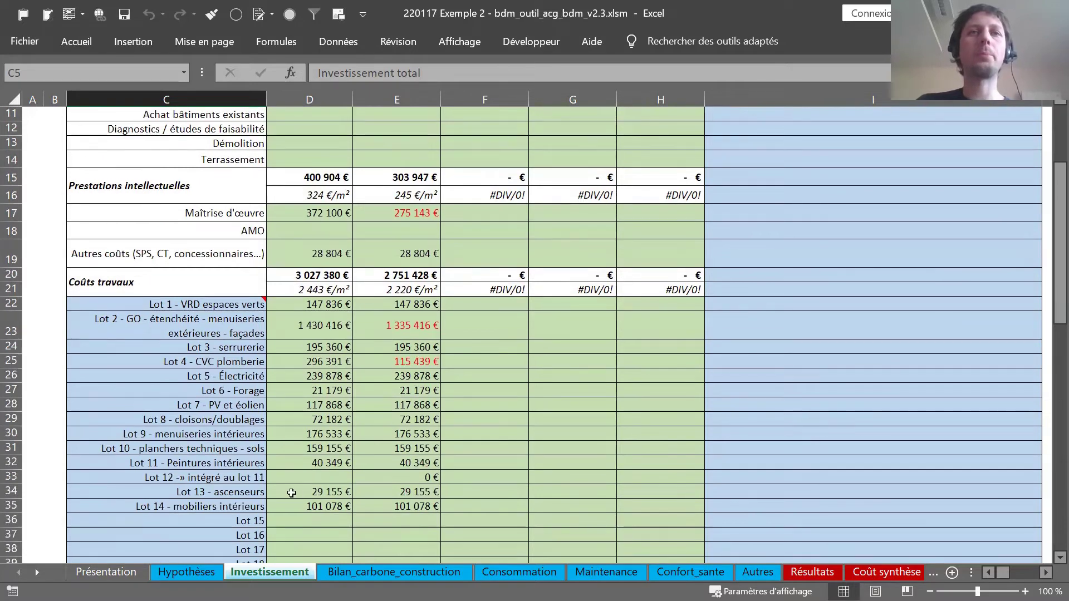
# Select the work packages from Lot 1 to Lot 14 under Coûts travaux and compare their costs between the two buildings
pyautogui.moveTo(209, 300)
pyautogui.moveTo(209, 300); pyautogui.dragTo(199, 525)
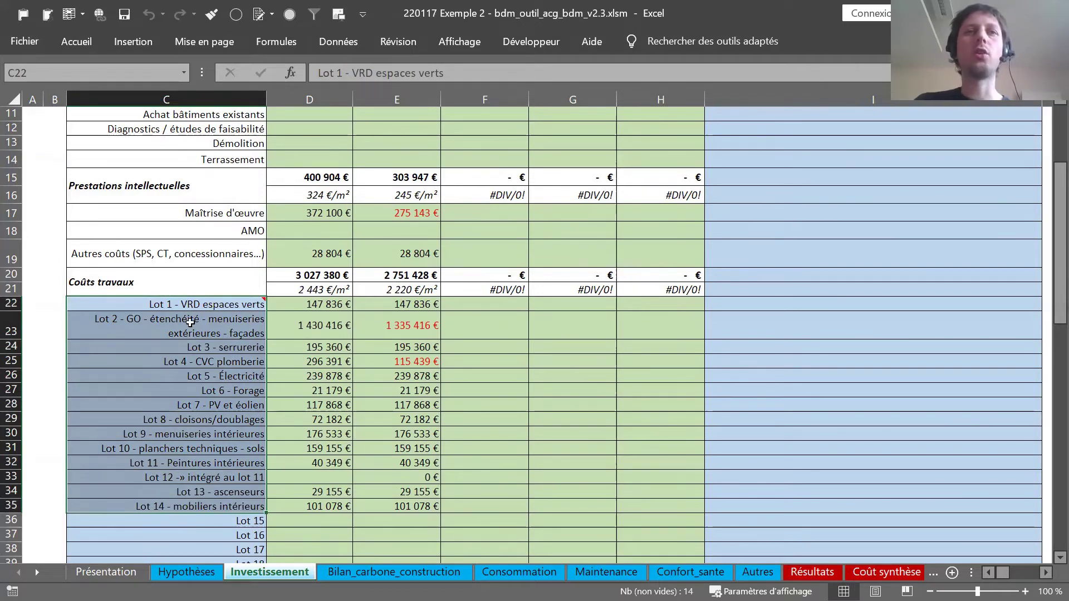
pyautogui.moveTo(191, 300)
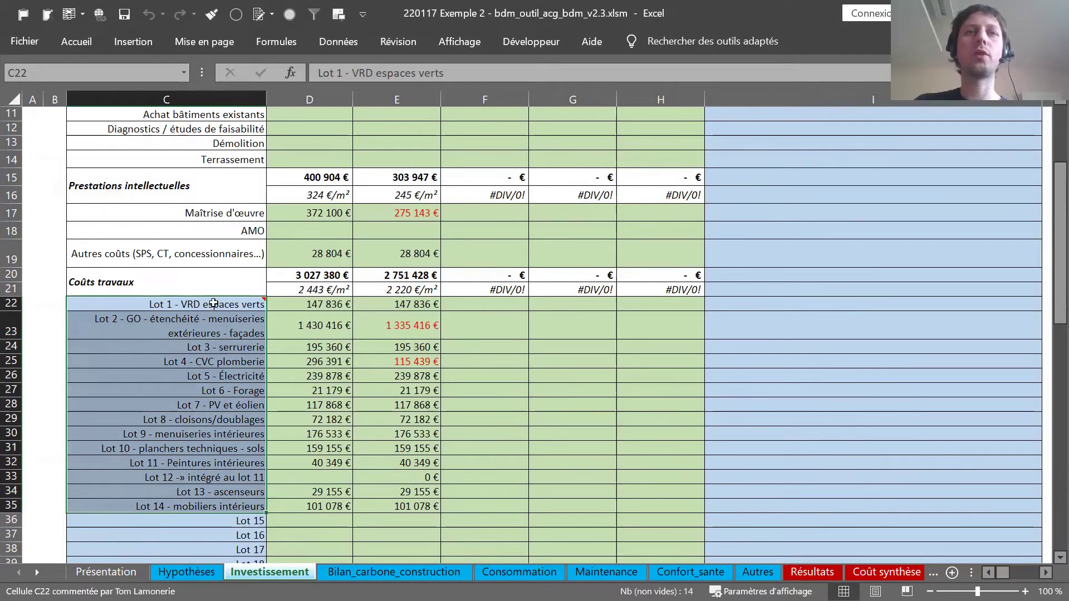
pyautogui.keyDown('shift'); pyautogui.click(199, 481); pyautogui.keyUp('shift')
pyautogui.moveTo(199, 491); pyautogui.dragTo(200, 504)
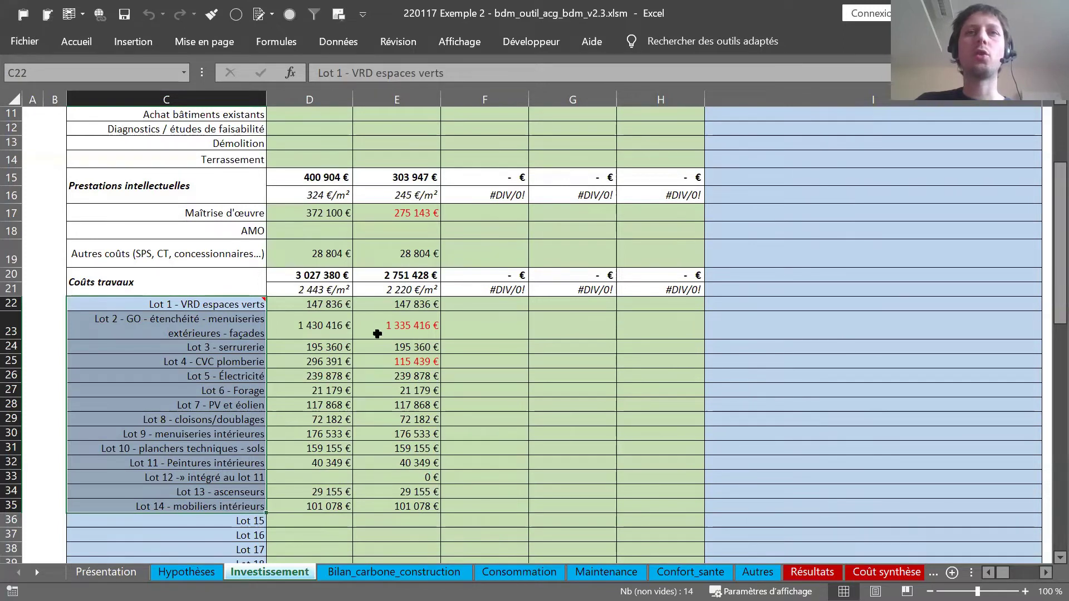
pyautogui.scroll(3, 609, 376)
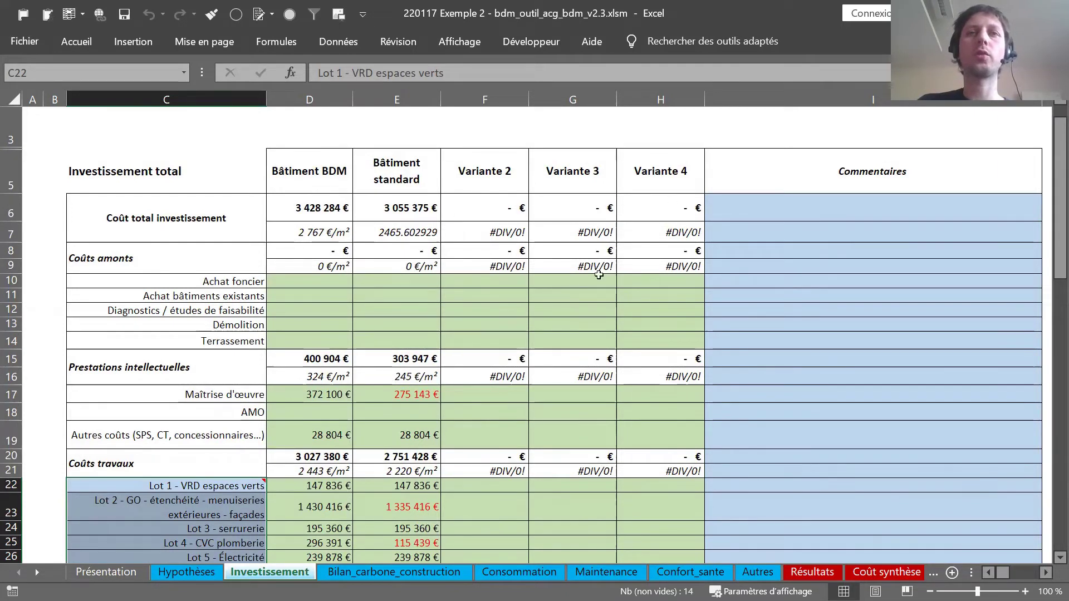
# Examine the Financement table's Fonds propres, Emprunt and Durée de l'emprunt for the BDM and standard buildings
pyautogui.scroll(-5, 474, 376)
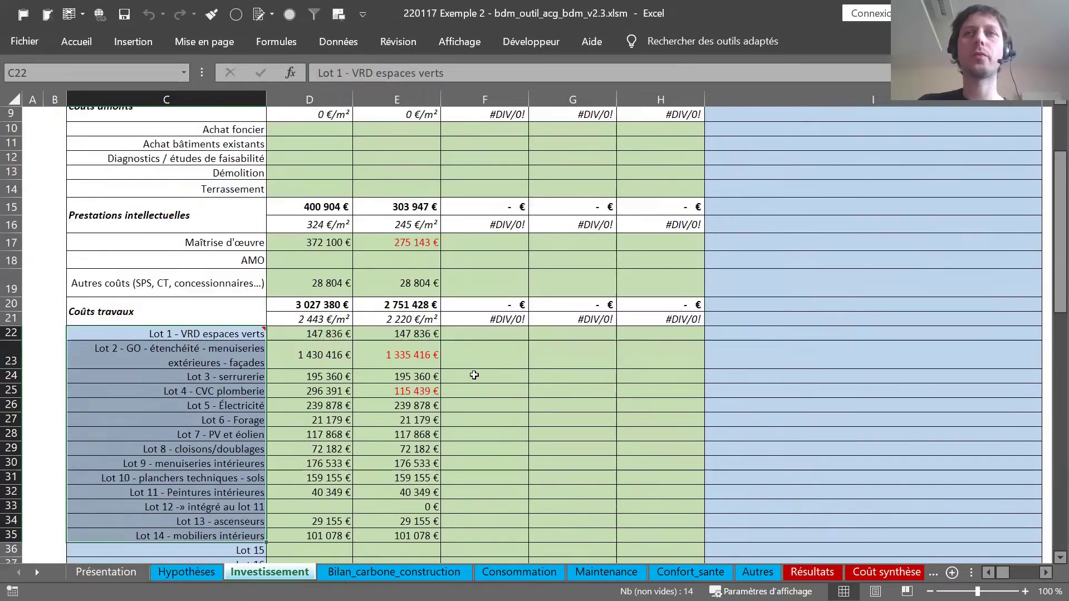
pyautogui.scroll(-3, 475, 379)
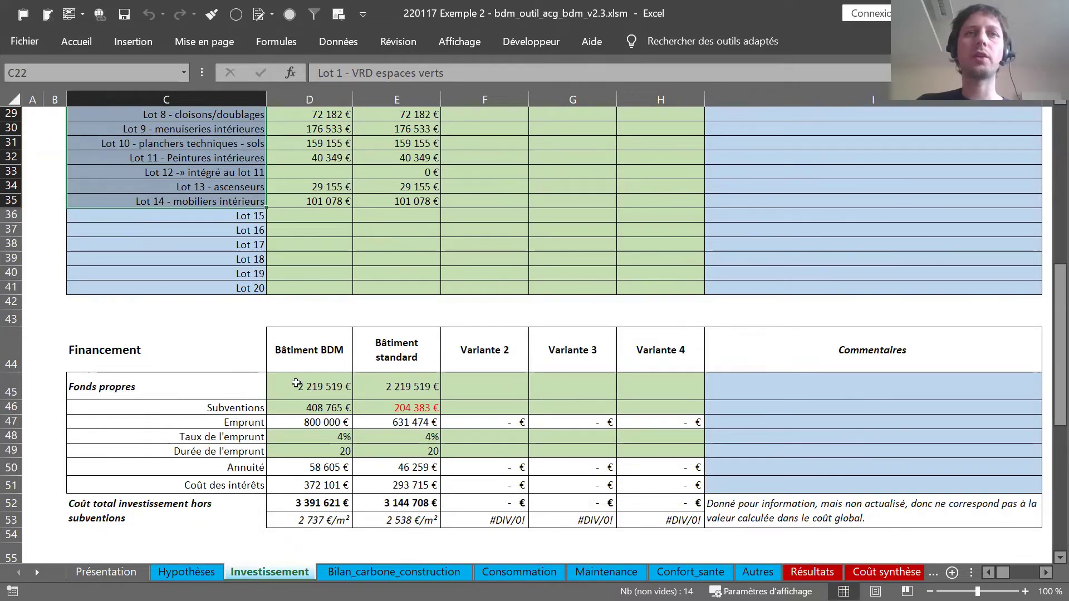
pyautogui.moveTo(296, 384); pyautogui.dragTo(370, 387)
pyautogui.moveTo(309, 422); pyautogui.dragTo(388, 426)
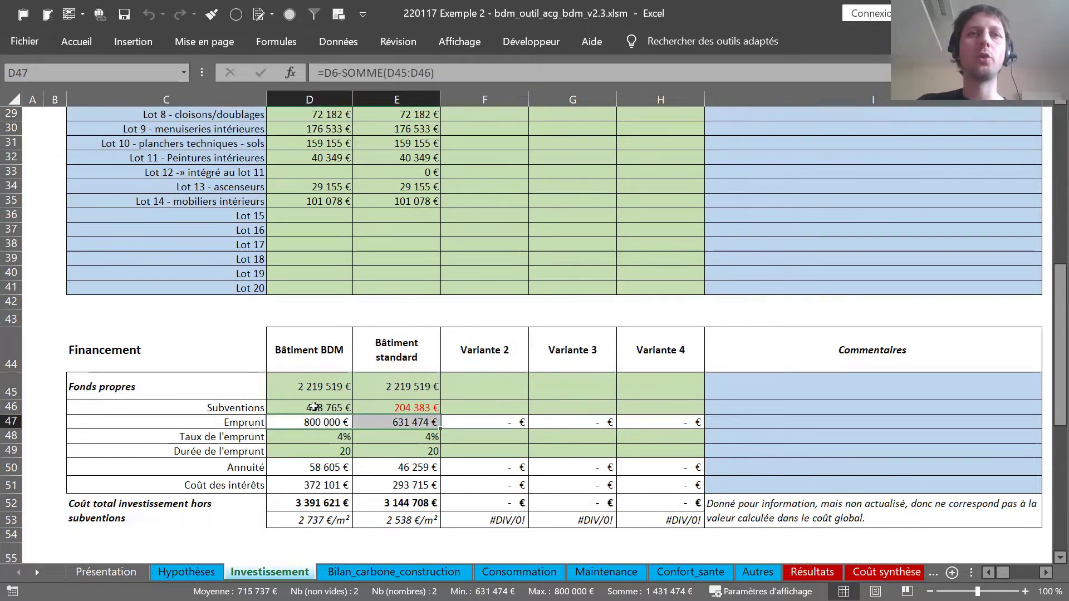
pyautogui.scroll(-1, 299, 507)
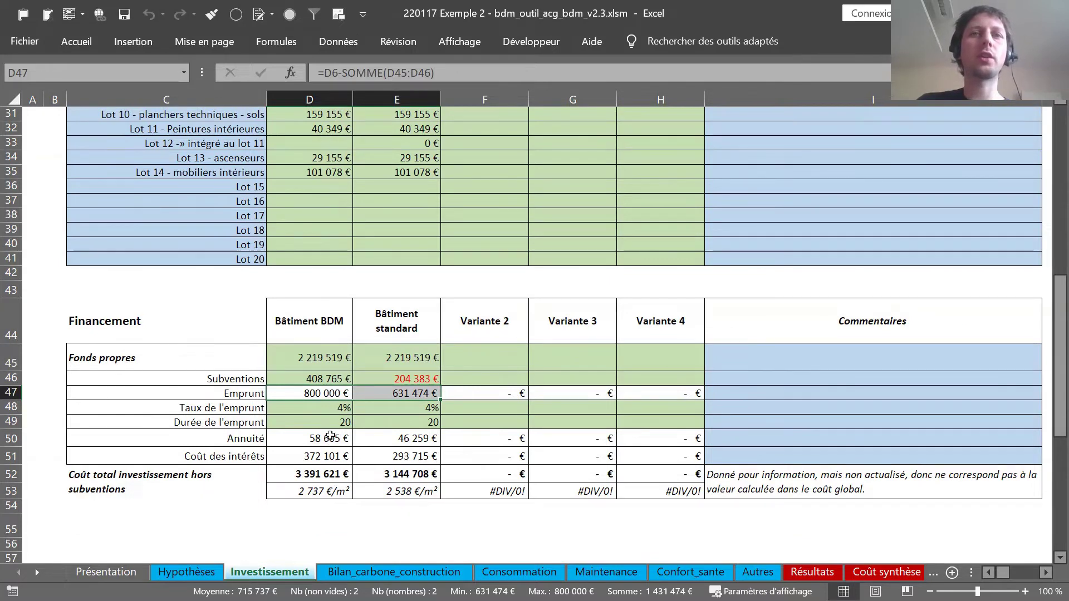
pyautogui.click(324, 420)
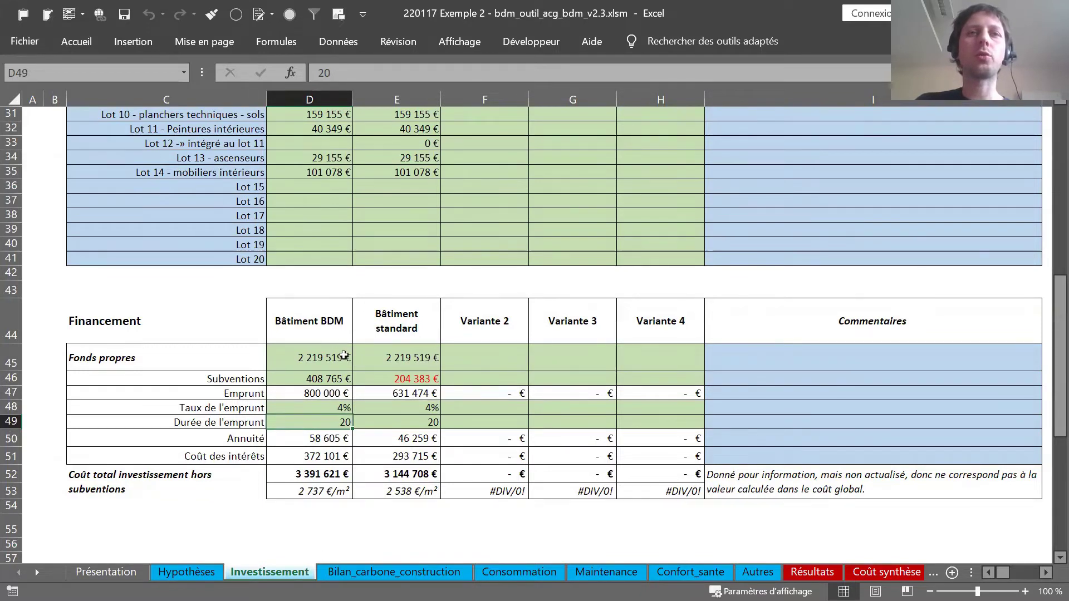
pyautogui.moveTo(322, 355); pyautogui.dragTo(378, 357)
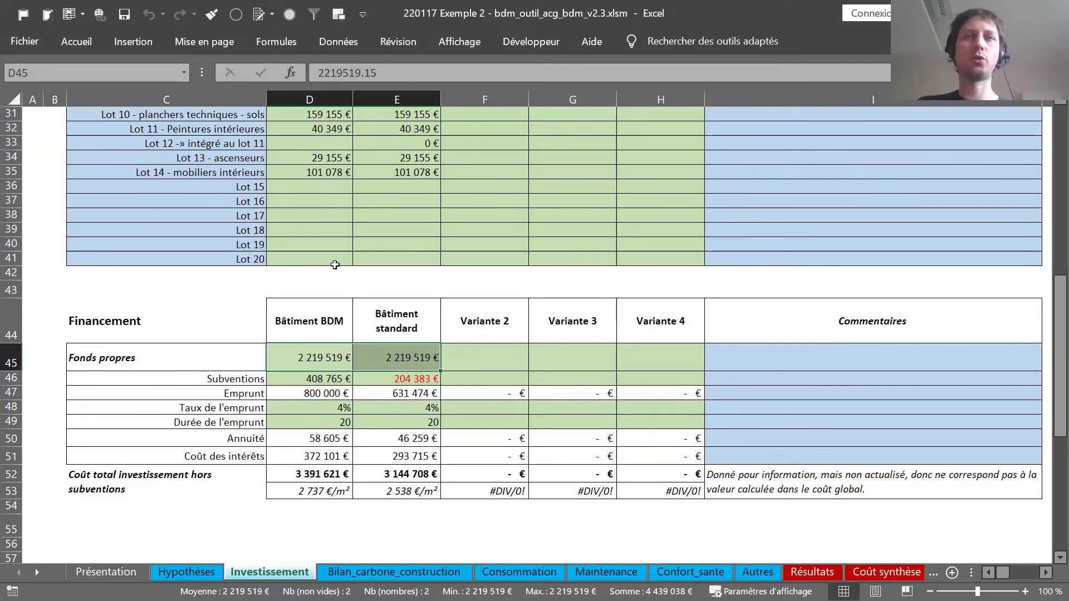
# Inspect the Bâtiment BDM's Investissement cumulé under Détail des calculs, cell by cell from year 0 to year 5
pyautogui.scroll(-5, 364, 252)
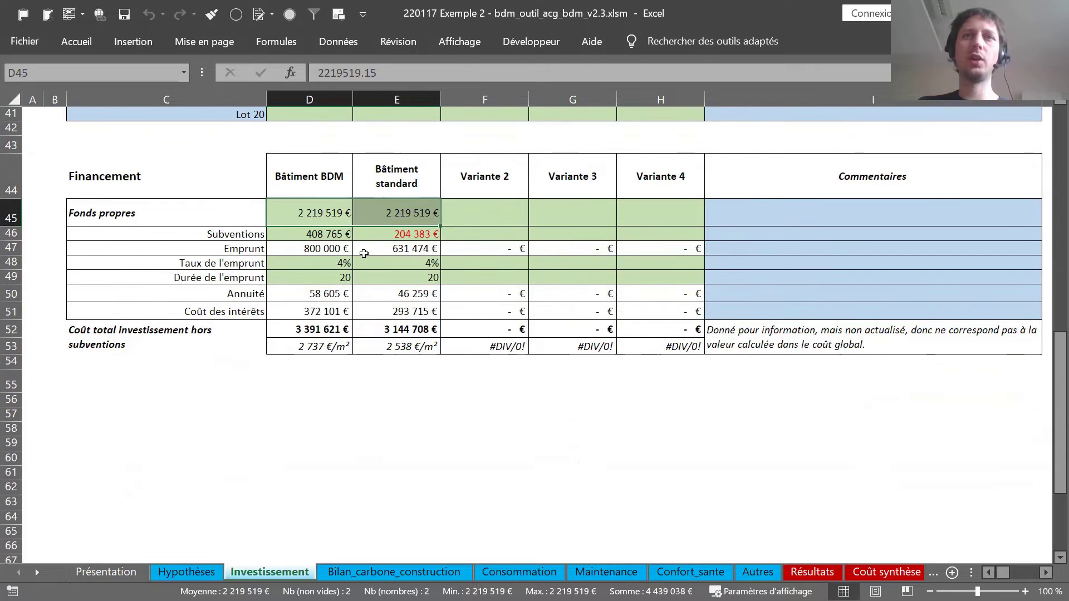
pyautogui.hscroll(6, 369, 336)
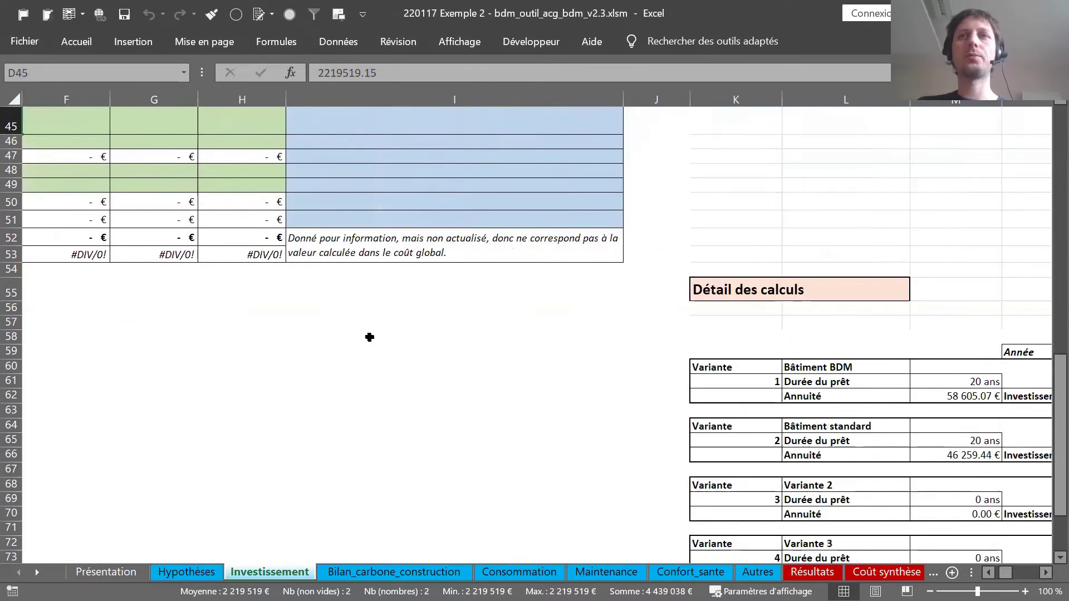
pyautogui.hscroll(1, 370, 338)
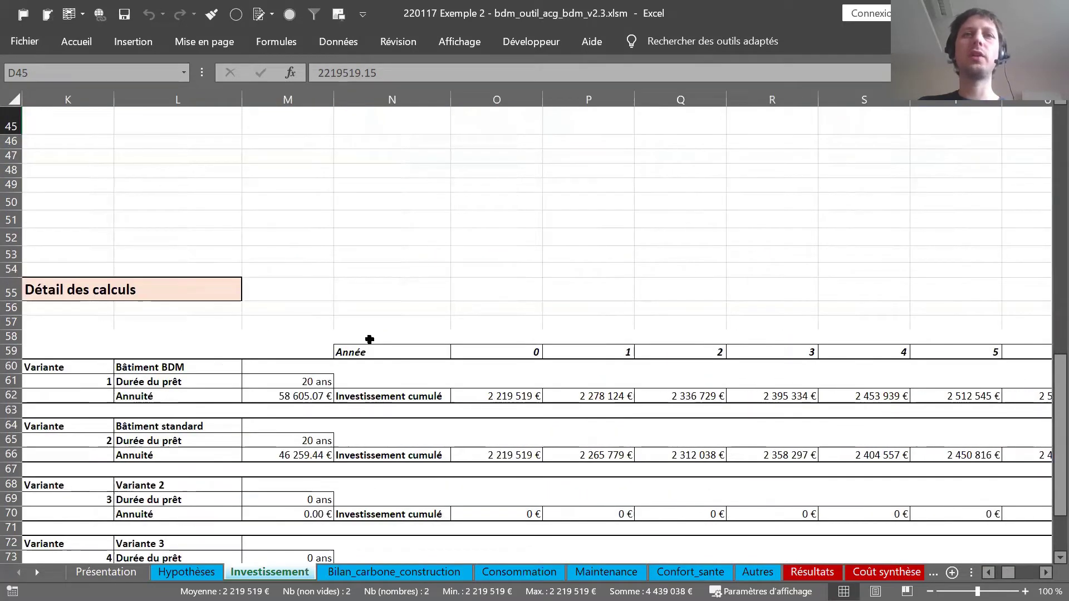
pyautogui.scroll(-2, 369, 339)
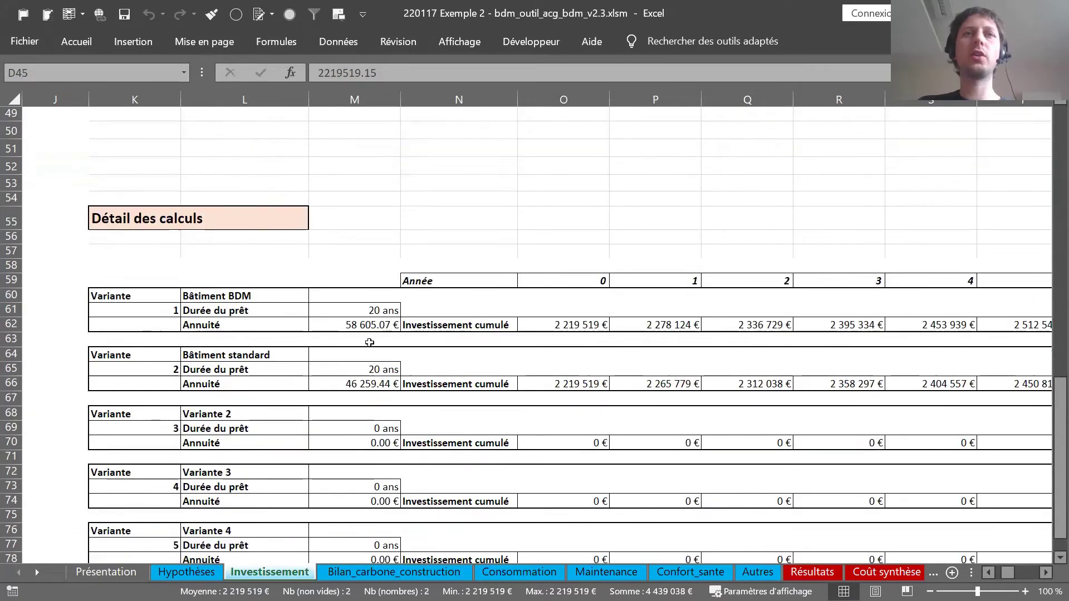
pyautogui.scroll(-1, 370, 342)
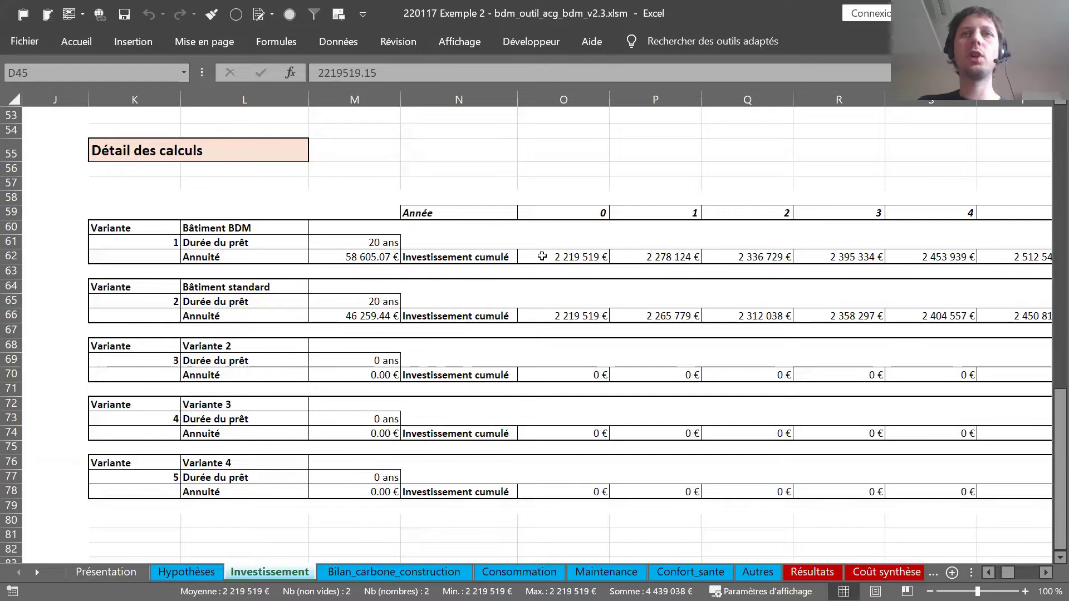
pyautogui.click(568, 256)
pyautogui.click(678, 256)
pyautogui.click(761, 255)
pyautogui.click(844, 253)
pyautogui.click(946, 253)
pyautogui.click(1011, 252)
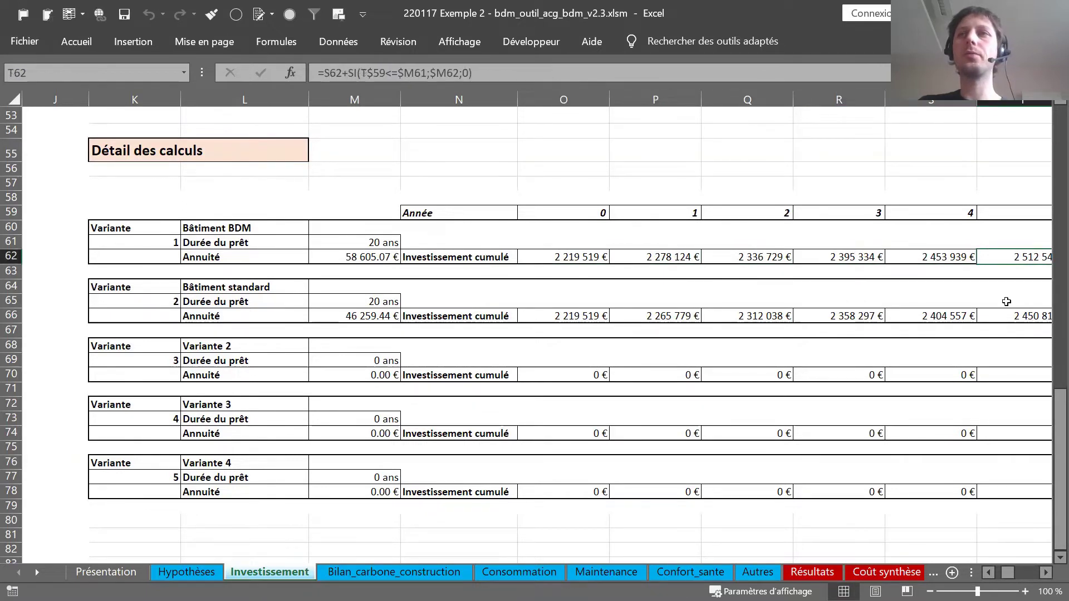
# Follow the Investissement cumulé rows through year 50, and return to the start of the Détail des calculs table
pyautogui.hscroll(5, 585, 342)
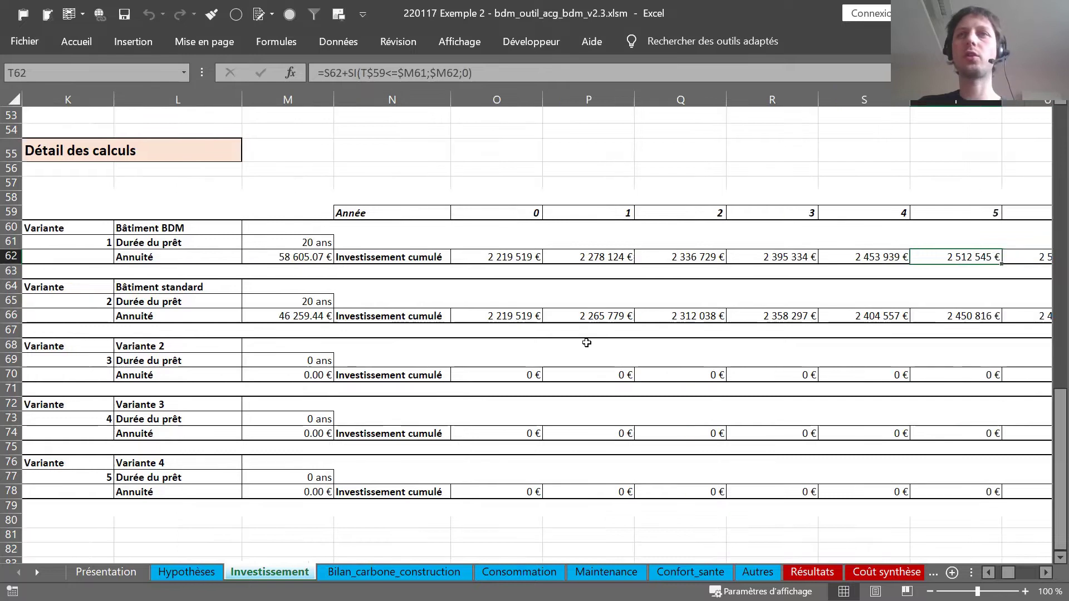
pyautogui.hscroll(8, 589, 342)
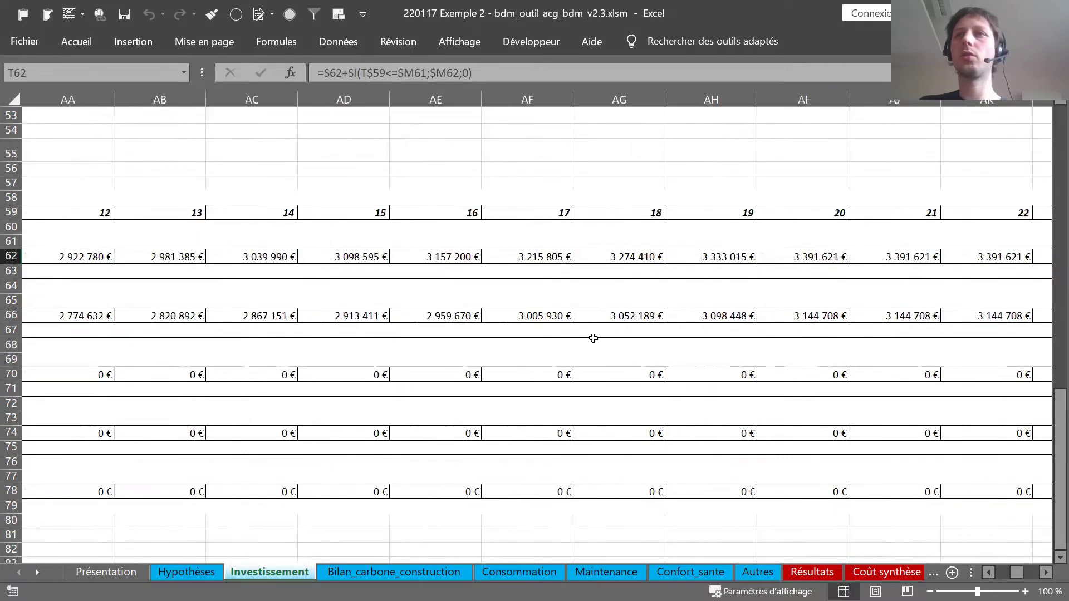
pyautogui.hscroll(8, 593, 338)
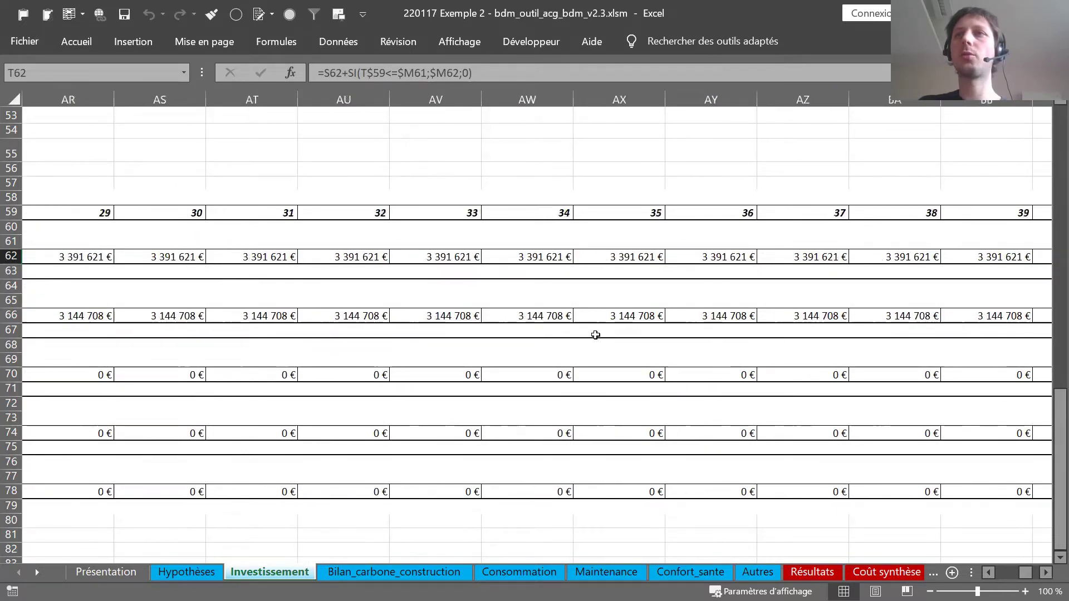
pyautogui.hscroll(5, 596, 334)
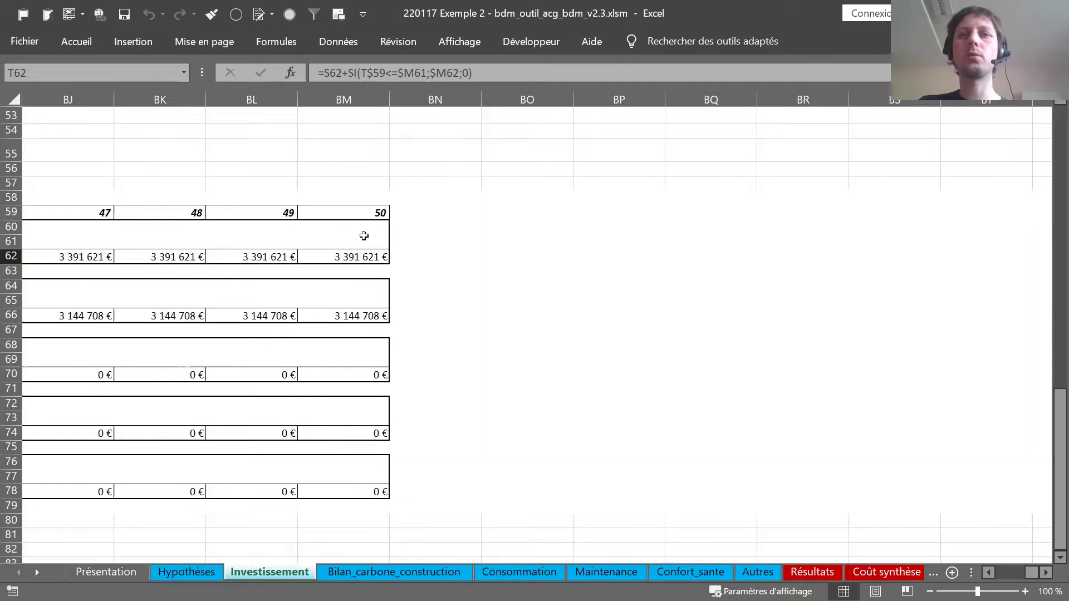
pyautogui.moveTo(1028, 573); pyautogui.dragTo(1008, 573)
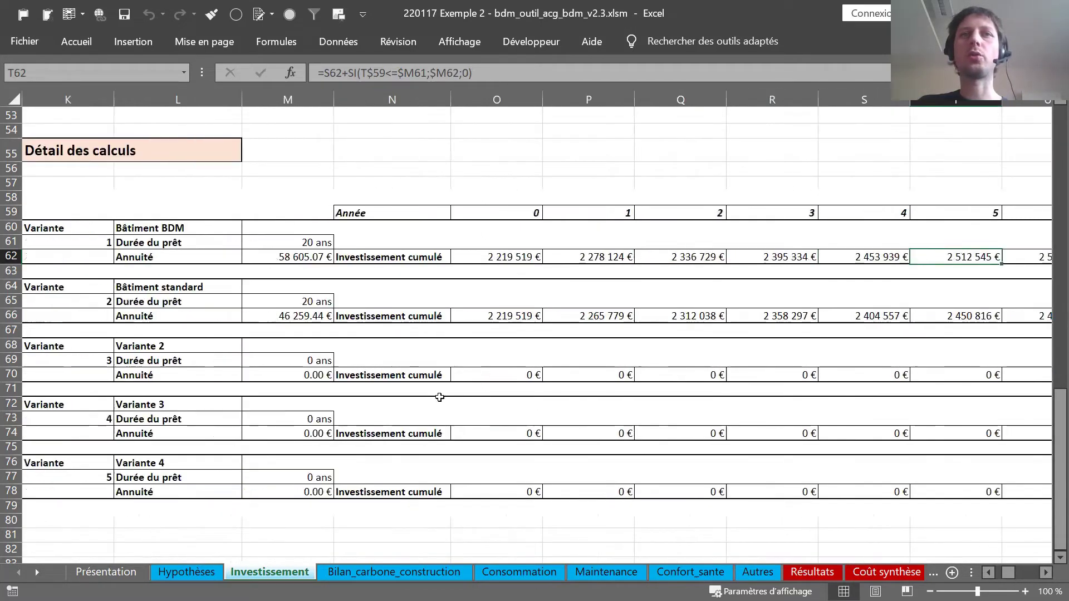
# Return from the Détail des calculs table to the Investissement total table and review the two buildings' Coût total investissement
pyautogui.hscroll(-1, 440, 397)
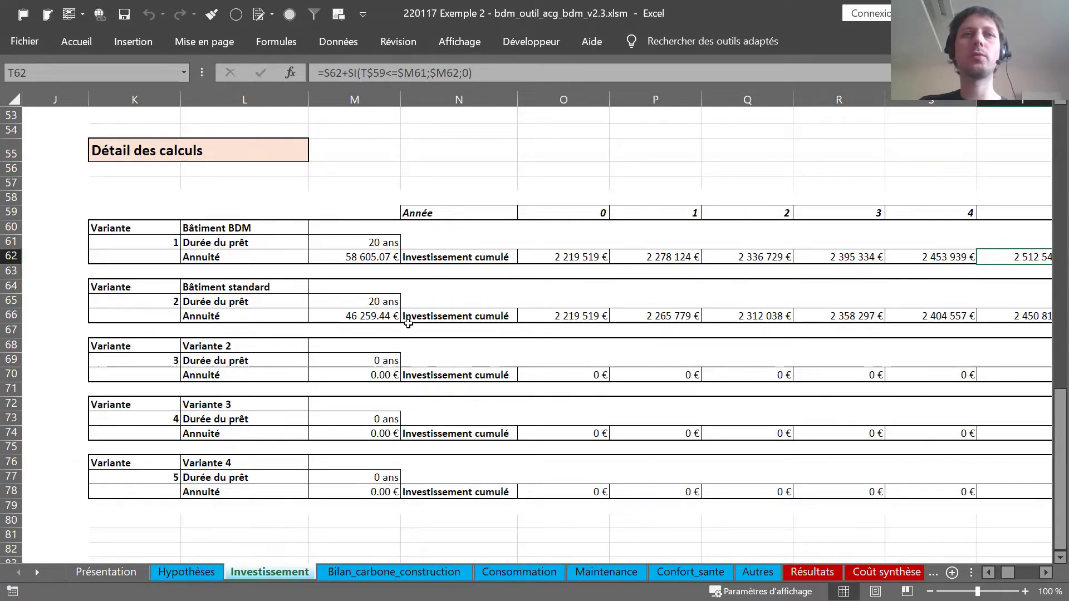
pyautogui.hscroll(-6, 408, 324)
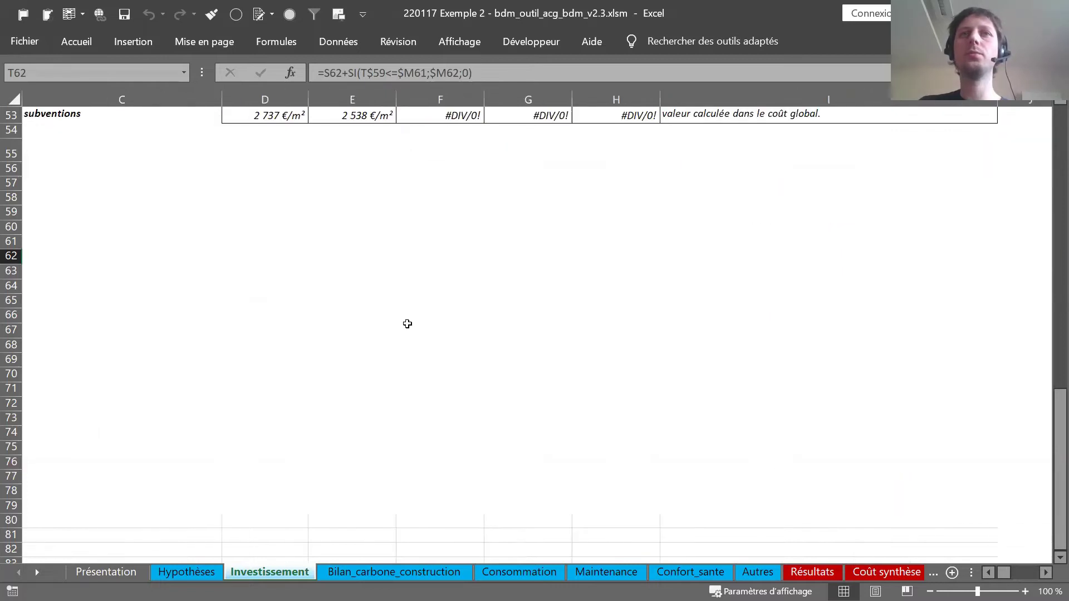
pyautogui.scroll(16, 407, 324)
pyautogui.hscroll(-2, 408, 324)
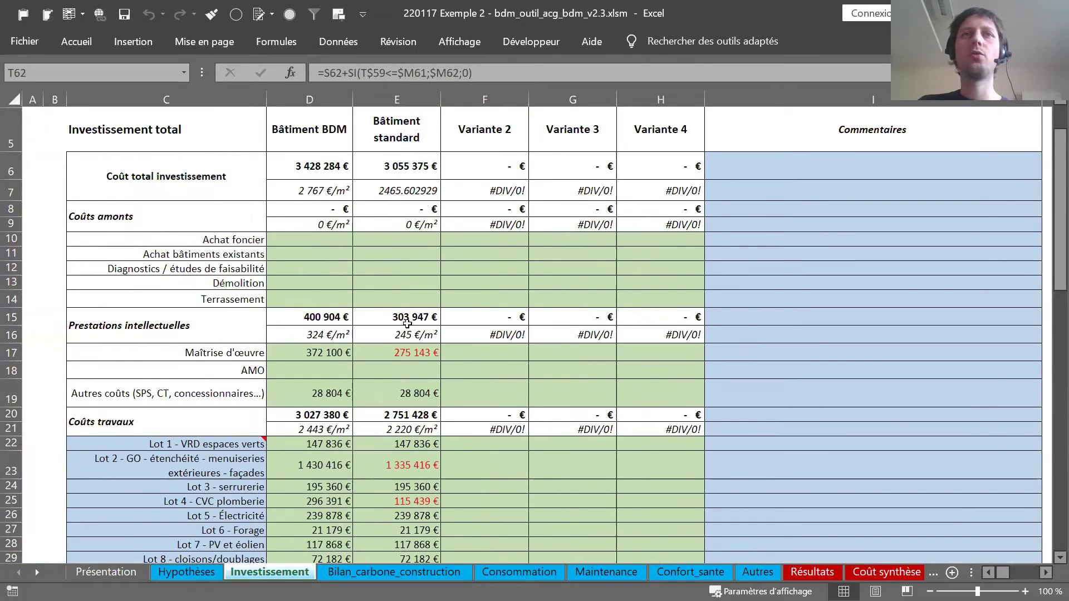
pyautogui.scroll(2, 408, 324)
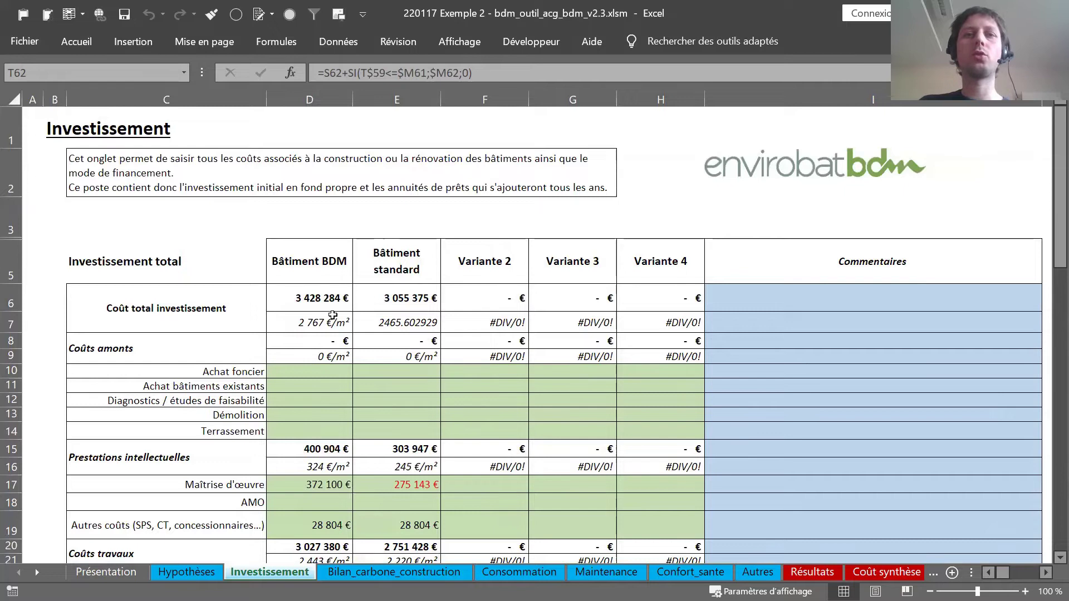
# Open the Bilan_carbone_construction sheet and examine the Bâtiment BDM's construction GES emissions and installed photovoltaic panel area
pyautogui.click(400, 572)
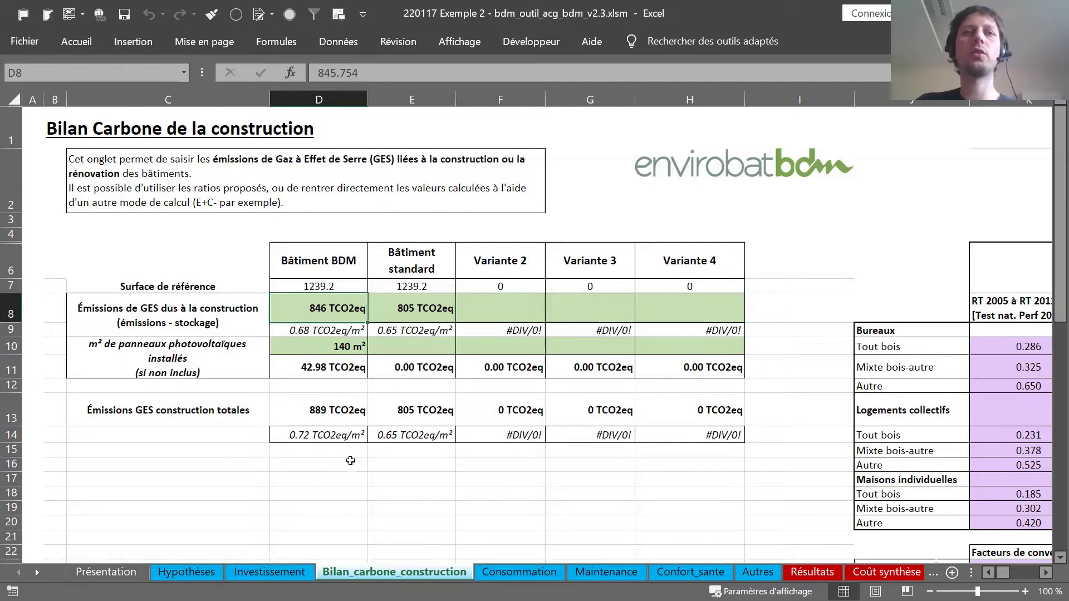
pyautogui.click(328, 347)
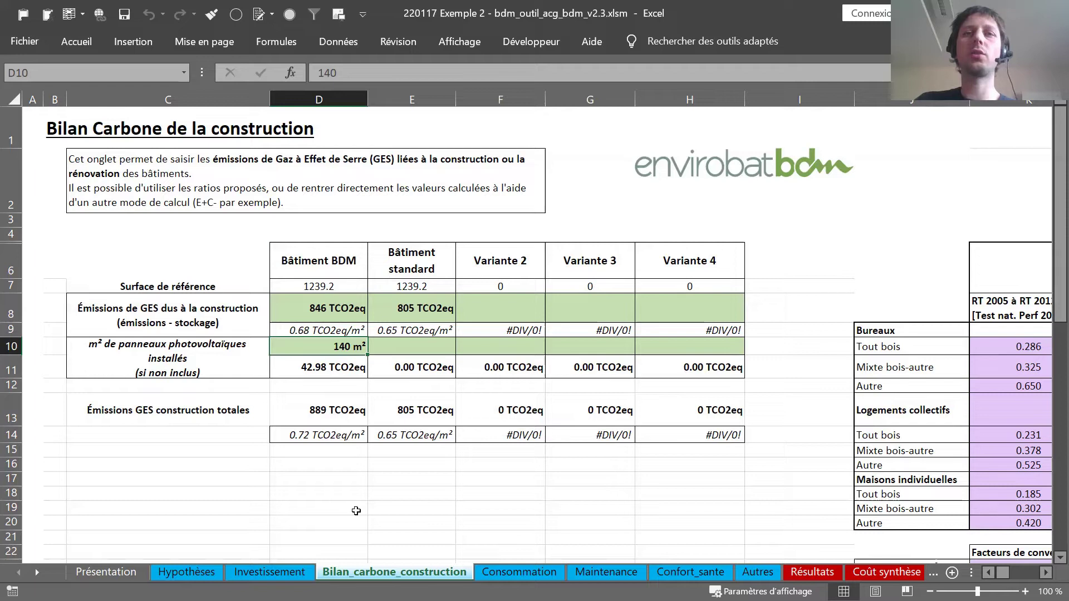
pyautogui.click(396, 469)
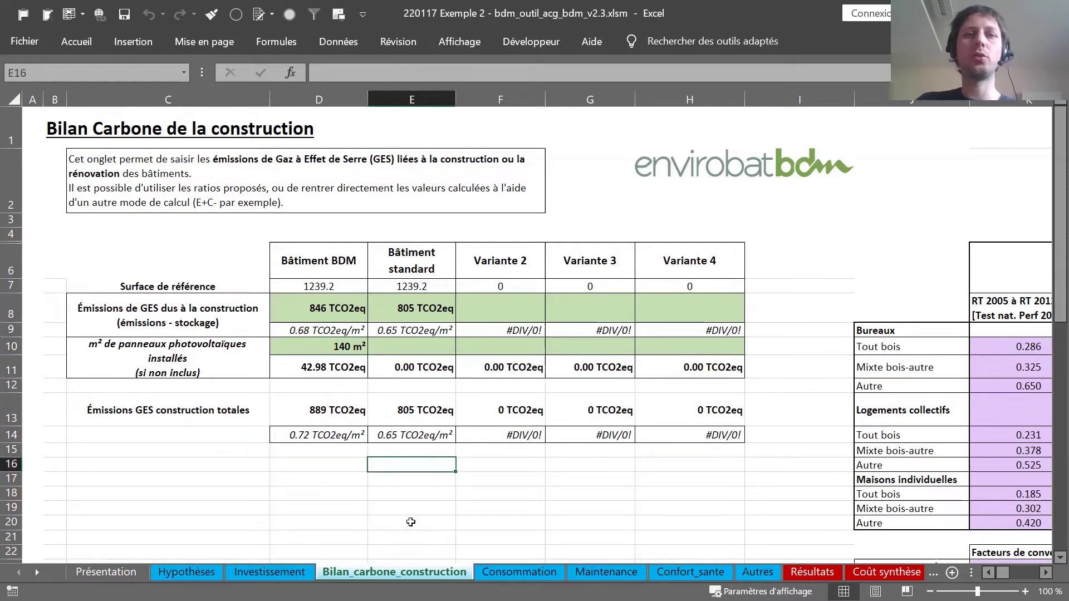
# Review the reference GES construction ratios for Bureaux, Logements collectifs and Maisons individuelles beside the emissions table
pyautogui.hscroll(4, 396, 492)
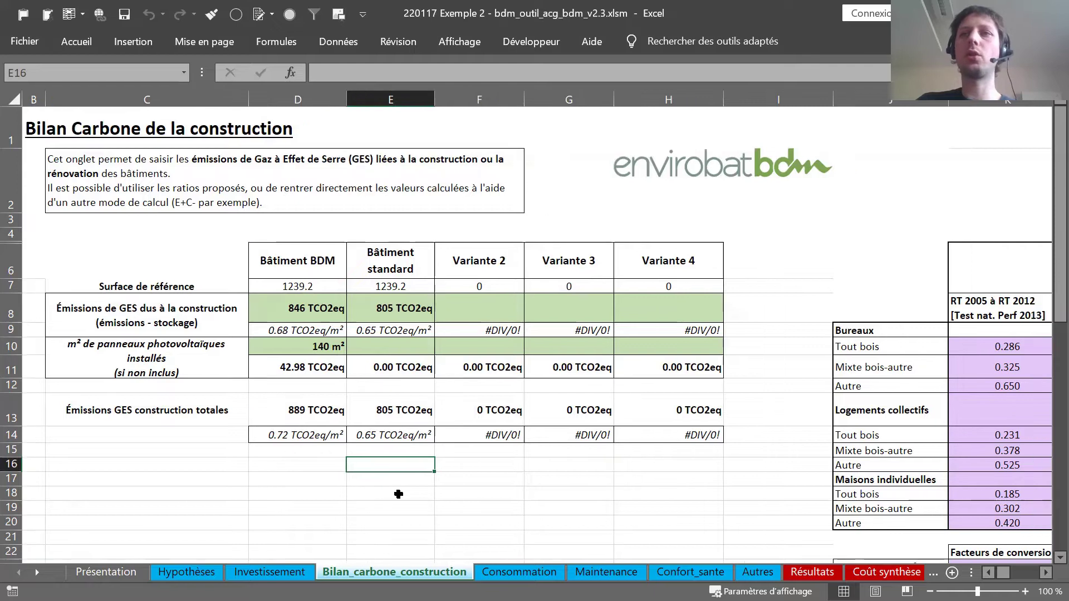
pyautogui.scroll(-1, 651, 367)
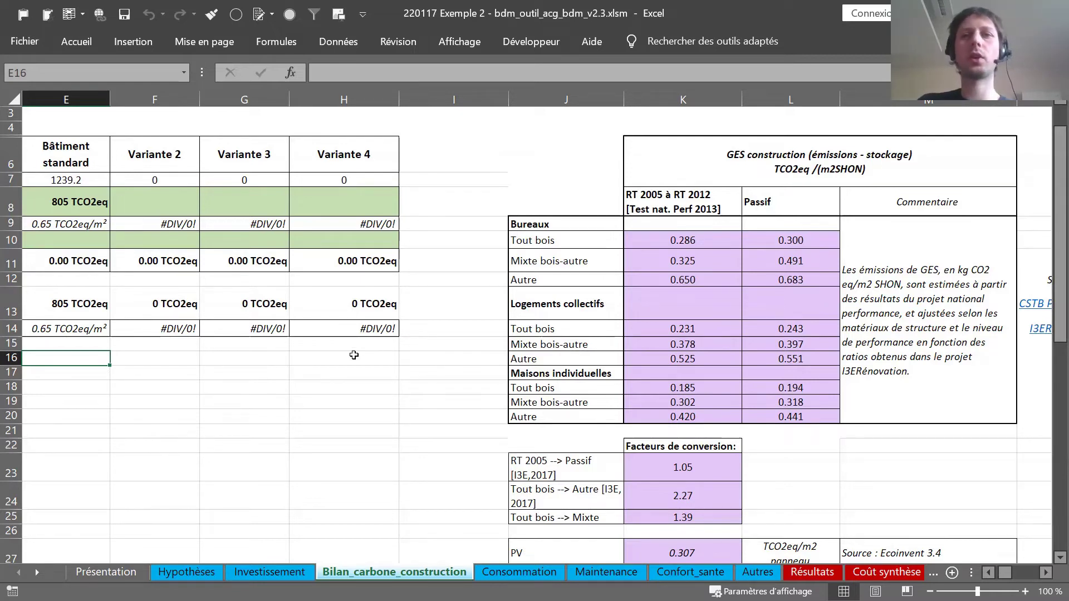
pyautogui.scroll(-1, 365, 352)
pyautogui.scroll(2, 367, 354)
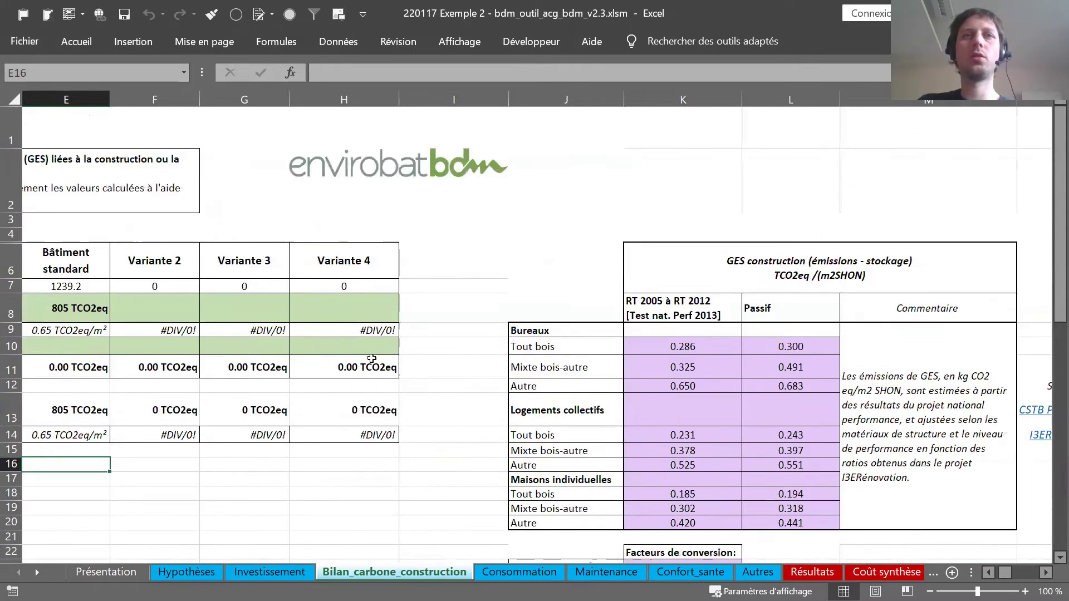
pyautogui.hscroll(-3, 370, 356)
pyautogui.hscroll(4, 379, 357)
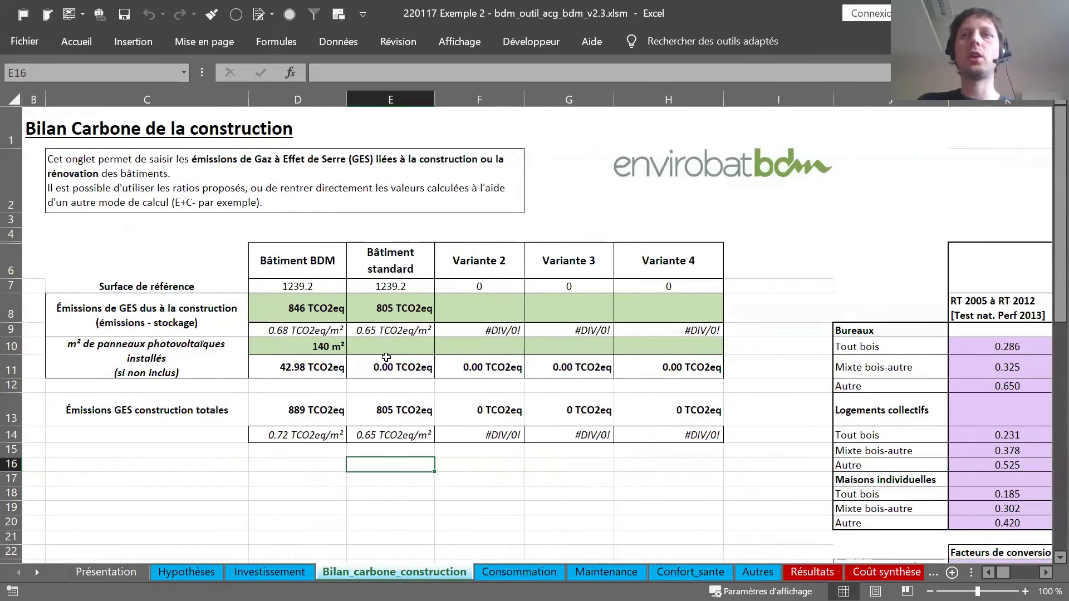
# Inspect both buildings' Cumul annuel GES construction rows under Détail des calculs, and return to the emissions table
pyautogui.hscroll(3, 386, 357)
pyautogui.scroll(-8, 395, 356)
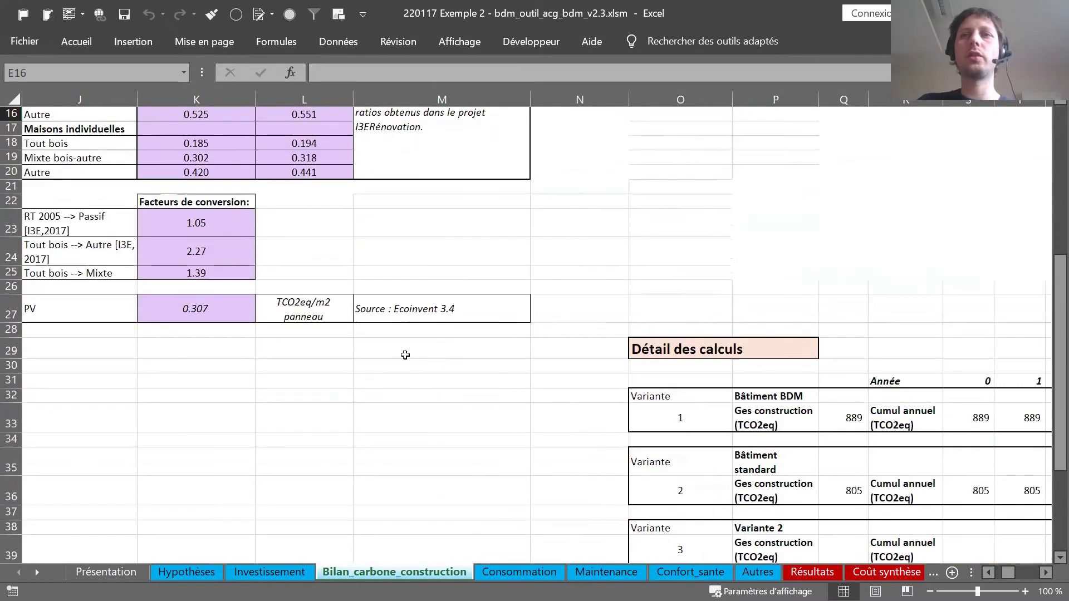
pyautogui.hscroll(3, 406, 356)
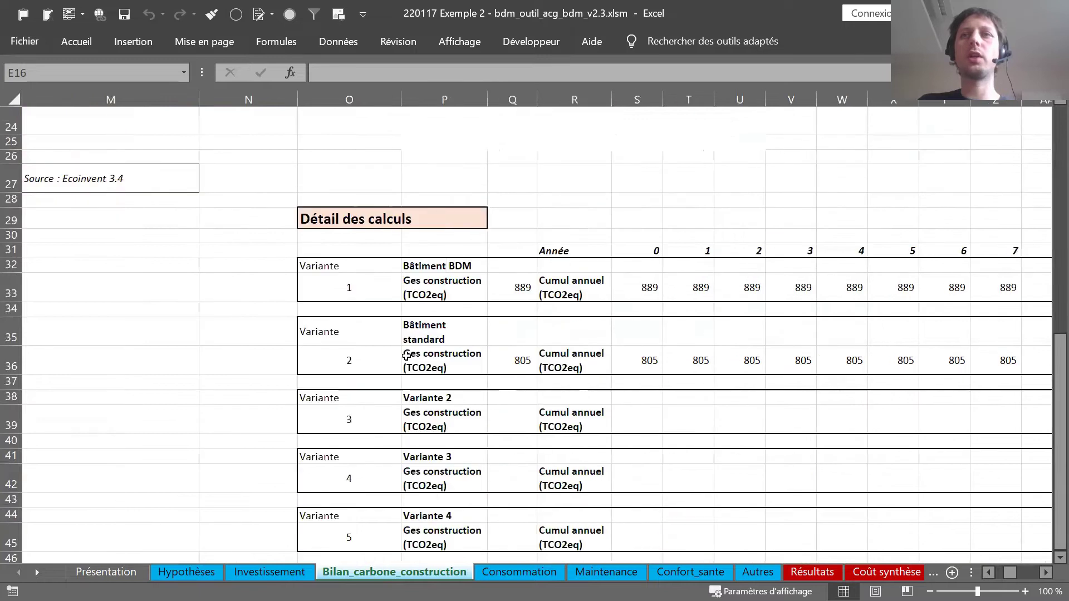
pyautogui.click(631, 281)
pyautogui.moveTo(639, 279); pyautogui.dragTo(1019, 304)
pyautogui.click(627, 367)
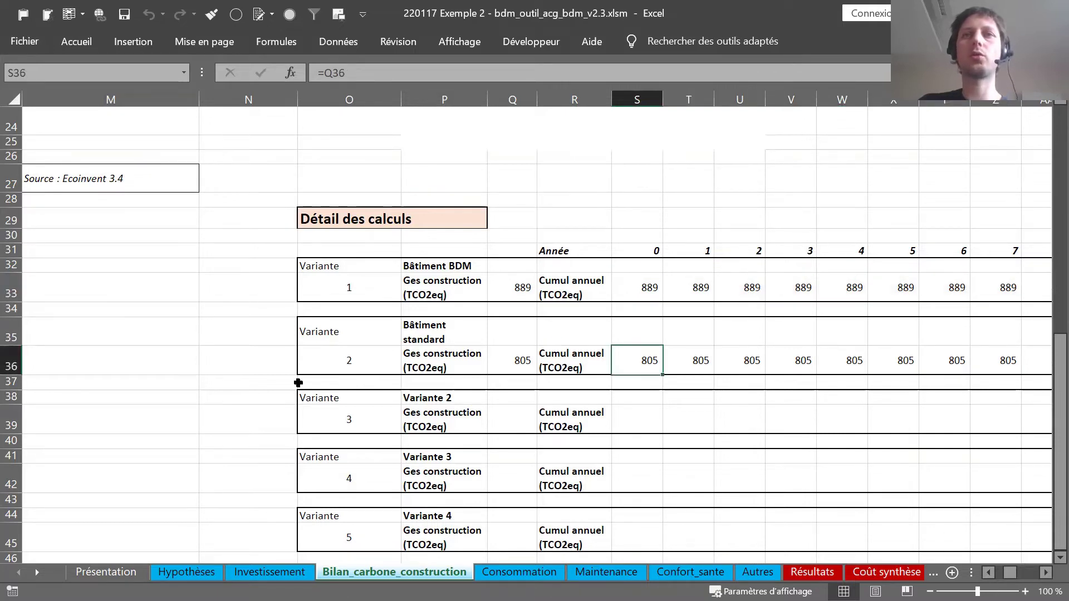
pyautogui.scroll(8, 298, 382)
pyautogui.hscroll(-3, 301, 382)
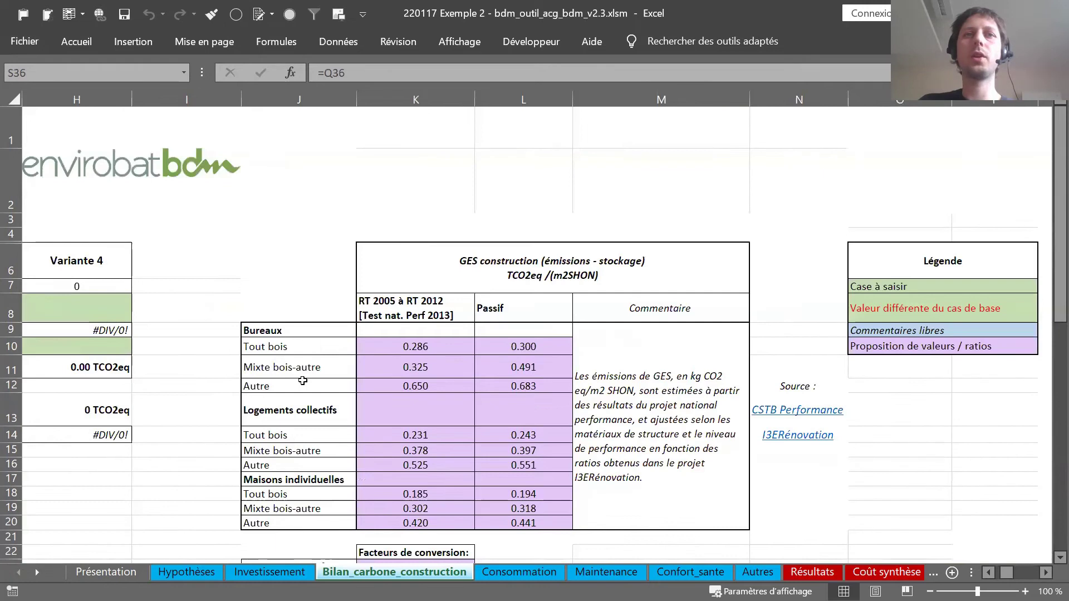
pyautogui.hscroll(-3, 302, 381)
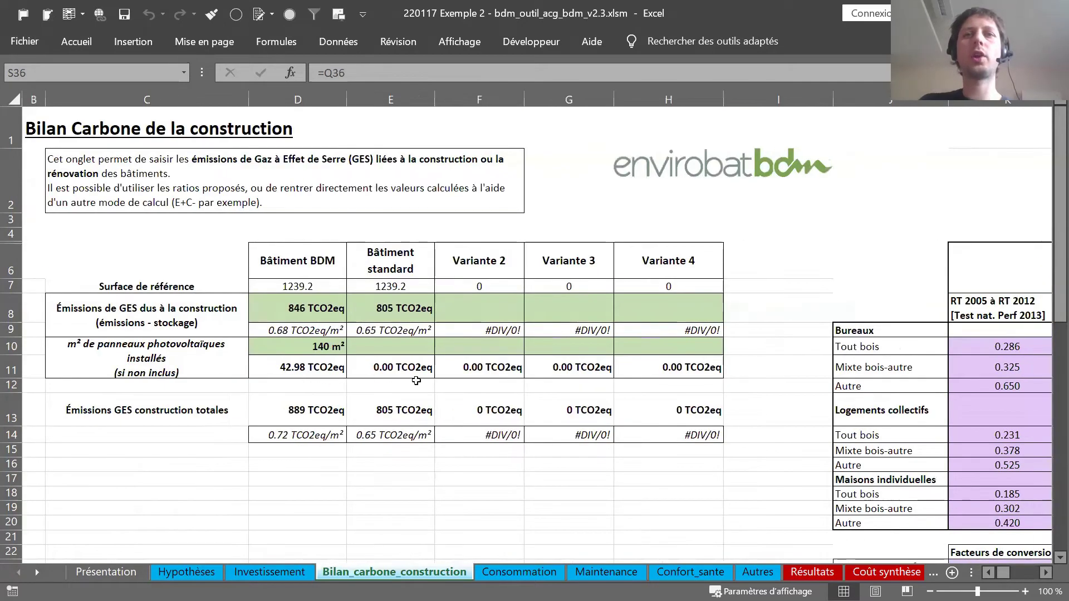
# Open the Consommation sheet and review its Hypothèses de calcul energy prices alongside the Références table
pyautogui.click(524, 574)
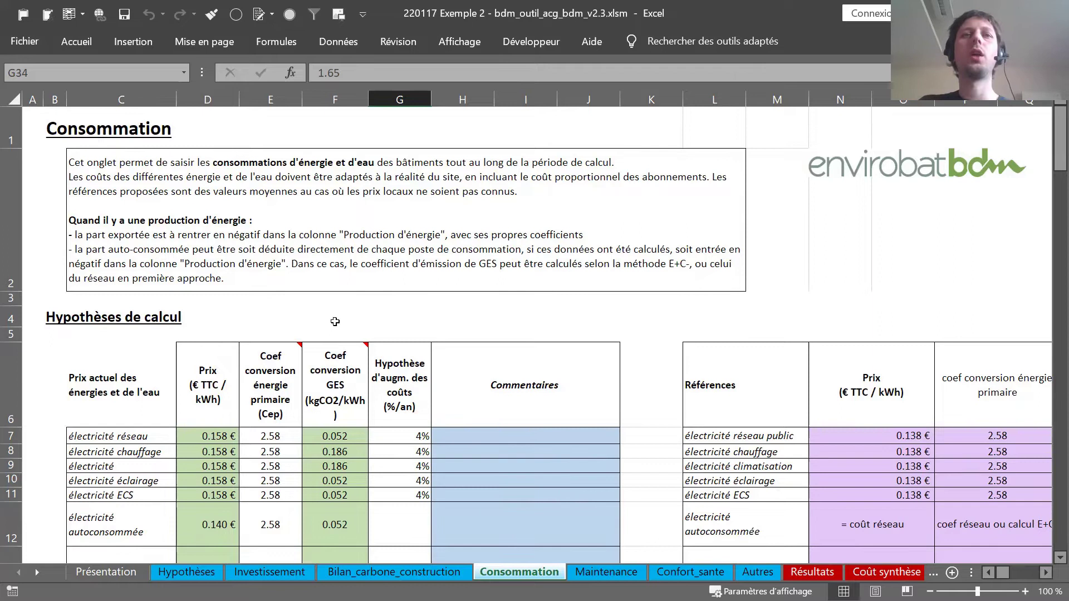
pyautogui.scroll(-1, 364, 303)
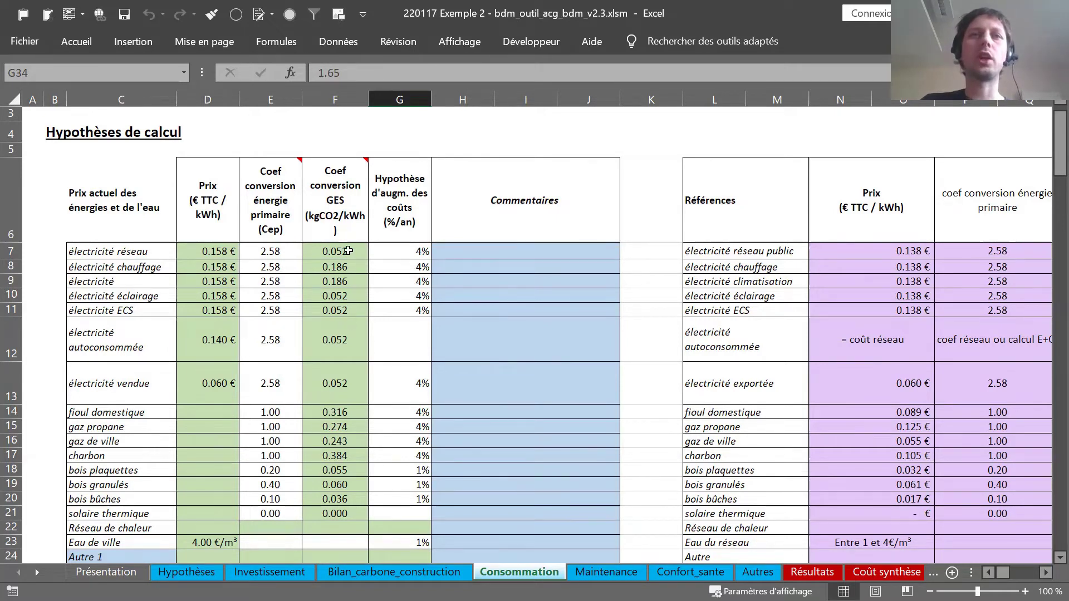
pyautogui.click(499, 342)
pyautogui.hscroll(2, 507, 345)
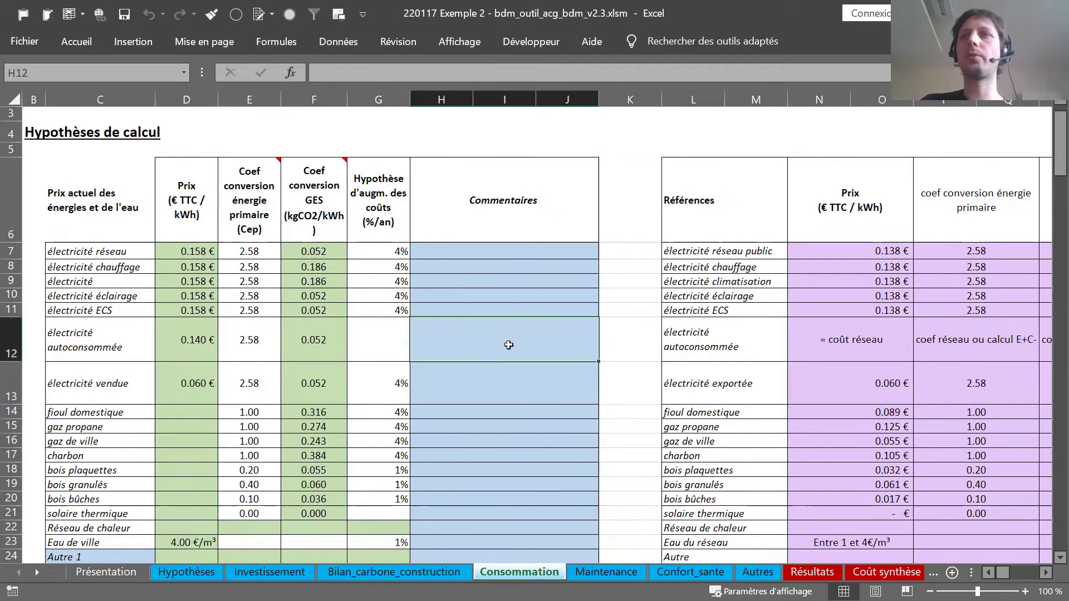
pyautogui.hscroll(1, 508, 347)
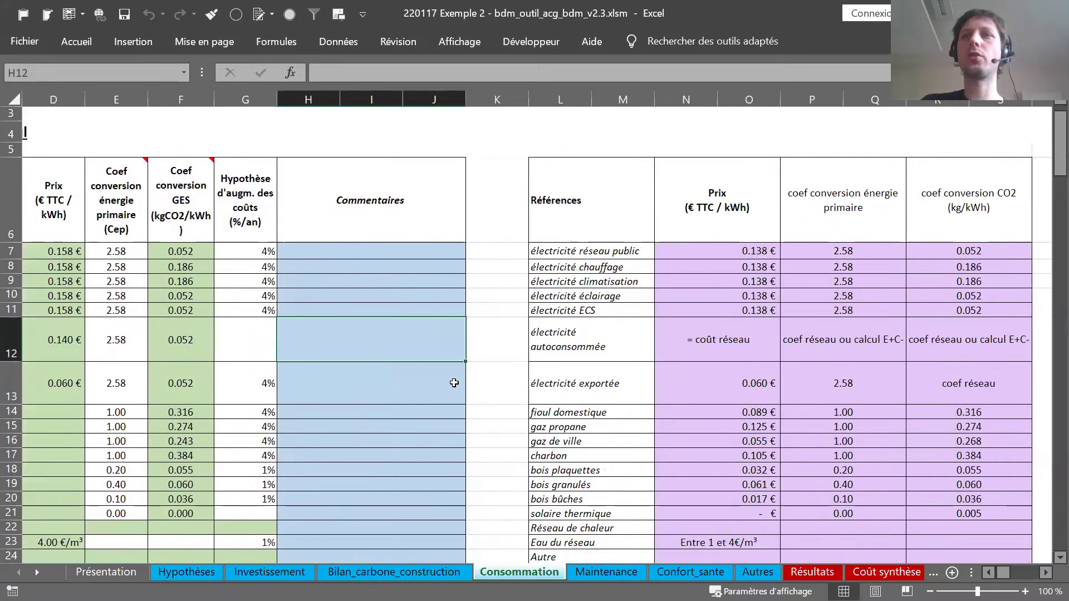
# Examine the GES conversion coefficients from électricité réseau to électricité ECS, singling out the électricité chauffage coefficient
pyautogui.hscroll(-3, 434, 376)
pyautogui.moveTo(351, 245); pyautogui.dragTo(350, 311)
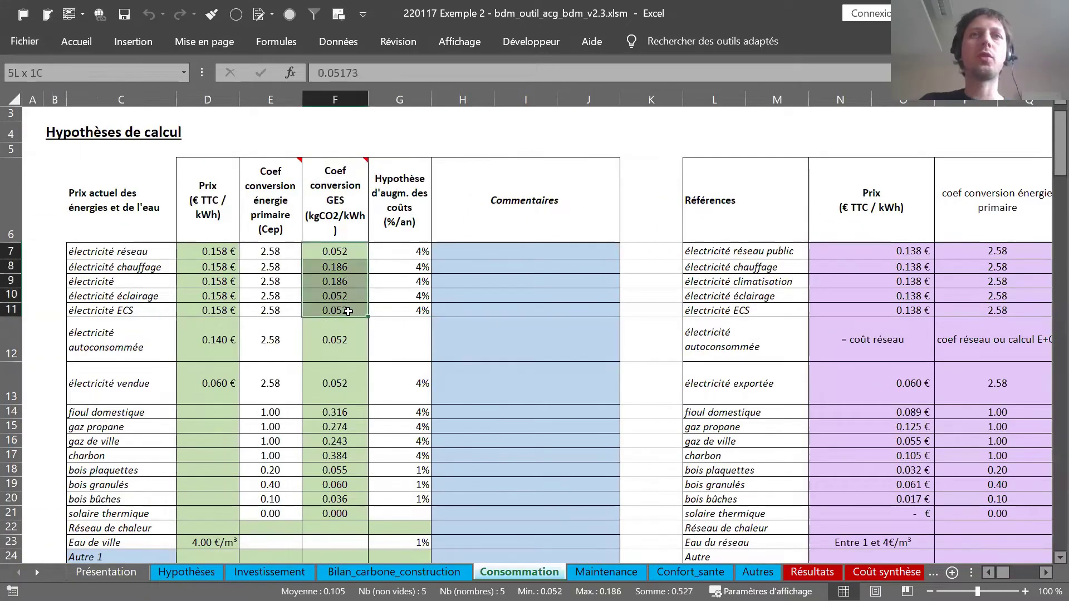
pyautogui.hotkey('shift', 'Up')
pyautogui.hotkey('shift', 'Up')
pyautogui.hotkey('shift', 'Up')
pyautogui.hotkey('shift', 'Up')
pyautogui.click(356, 266)
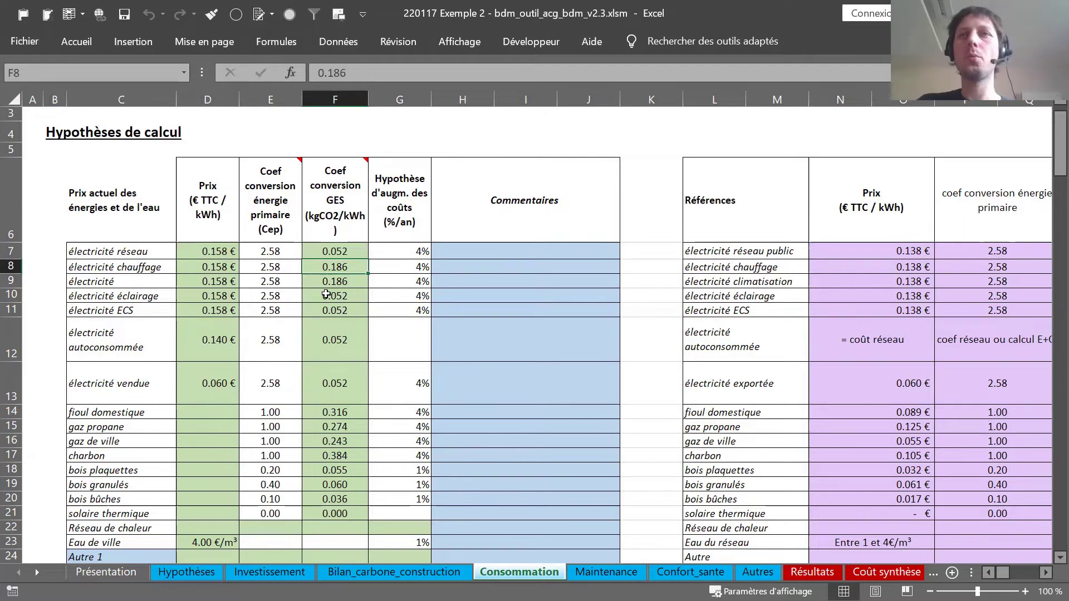
# Compare the GES conversion coefficients with the CO2 coefficients in the Références table, and return to the Hypothèses de calcul
pyautogui.hscroll(3, 369, 310)
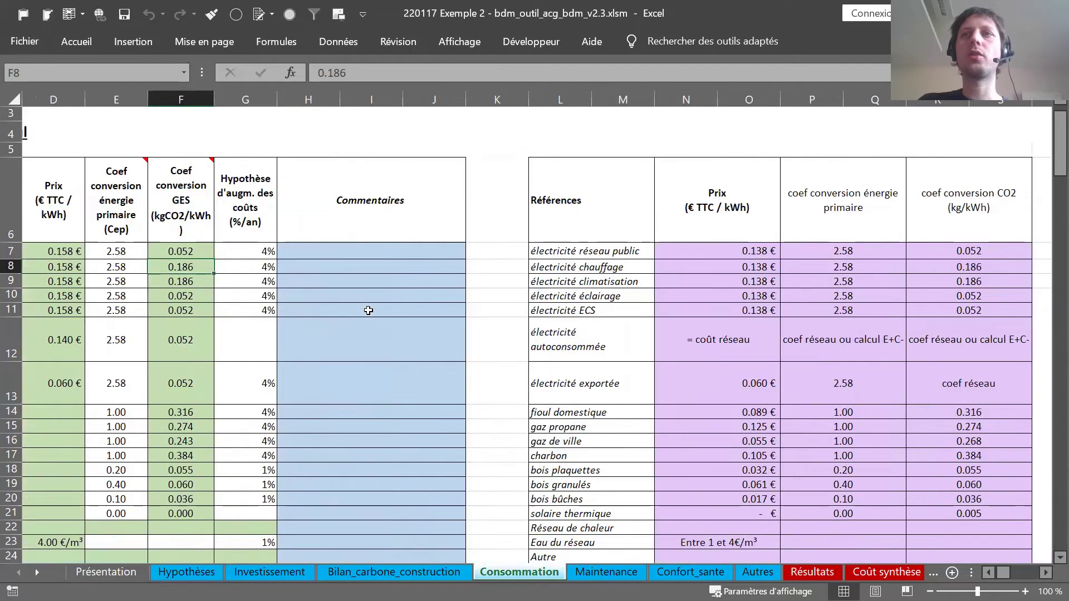
pyautogui.hscroll(1, 369, 310)
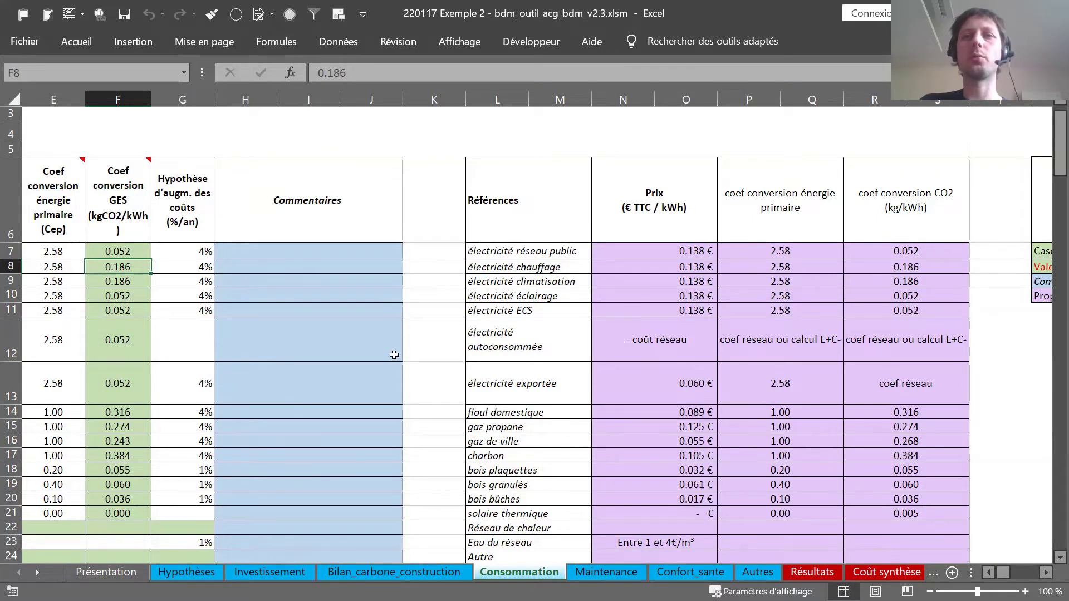
pyautogui.hscroll(-3, 381, 360)
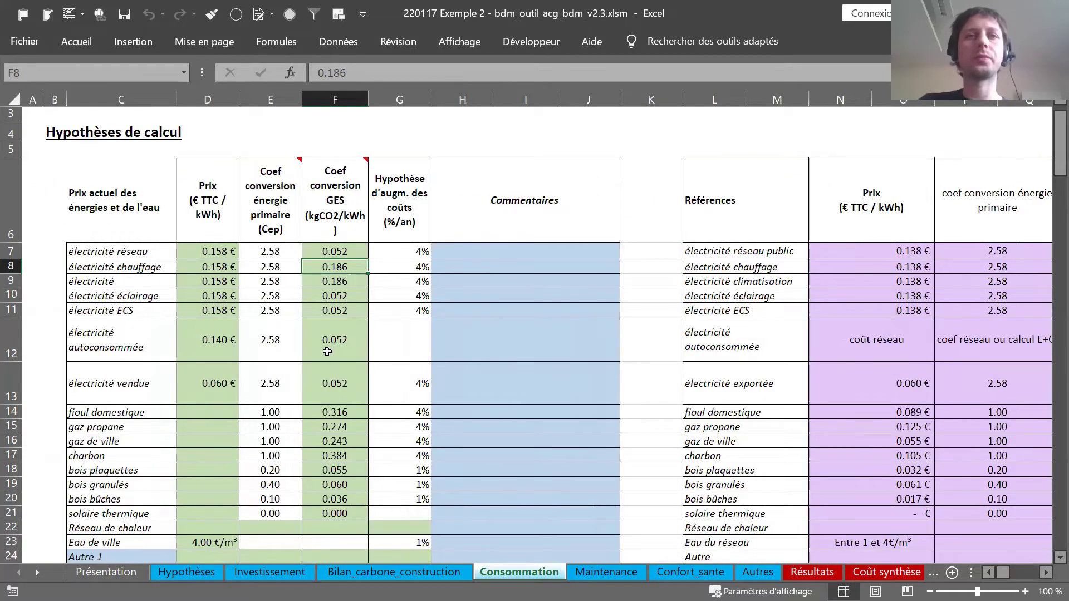
# Locate the Bâtiment BDM and Bâtiment standard tables under Description des consommations d'énergie et d'eau and select each building's name
pyautogui.scroll(-4, 327, 352)
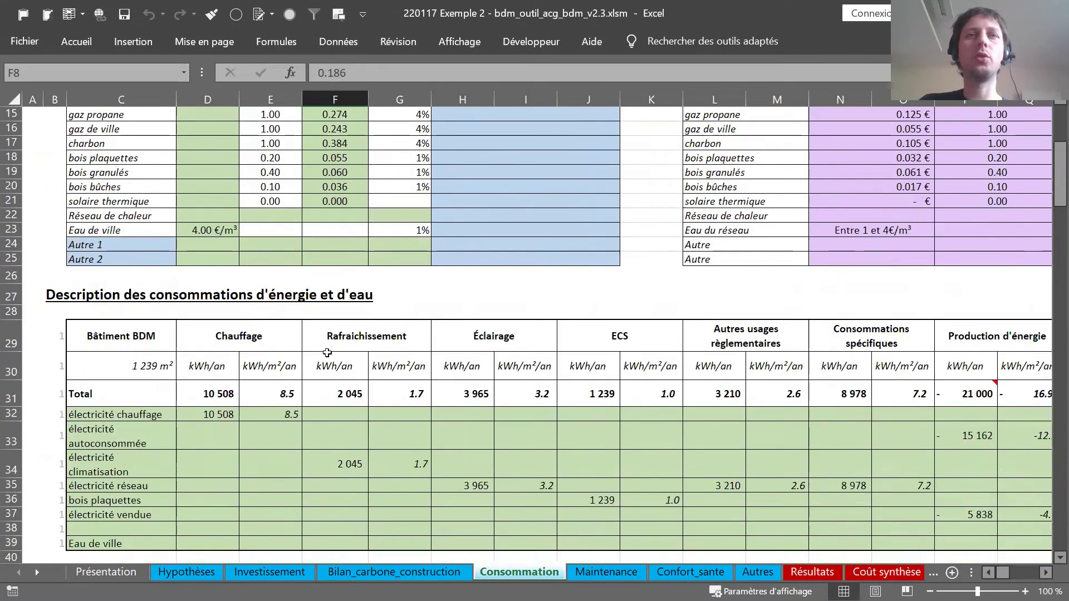
pyautogui.scroll(-4, 327, 352)
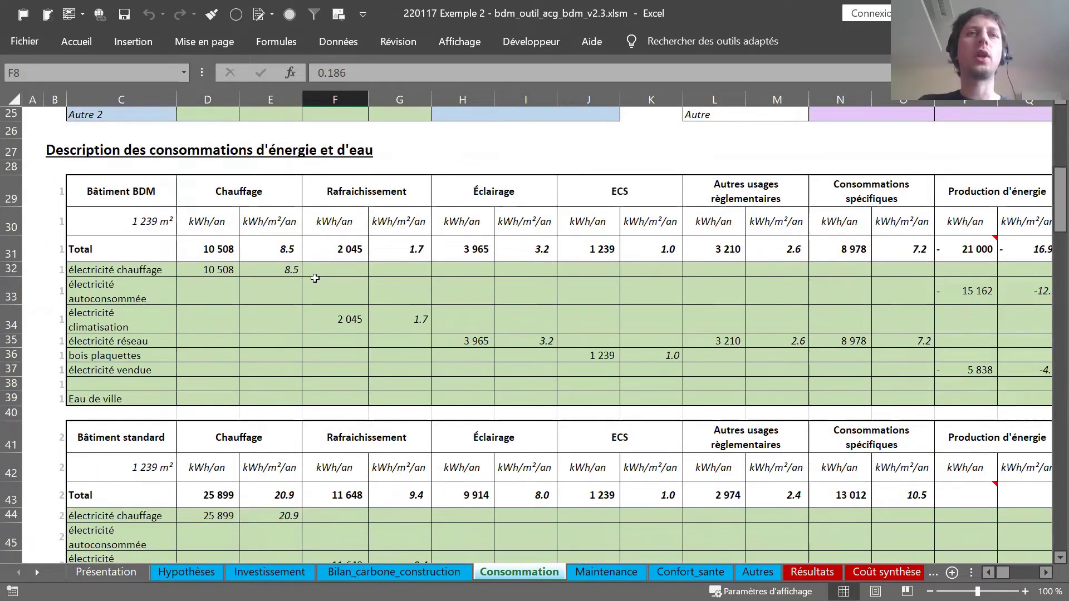
pyautogui.click(102, 189)
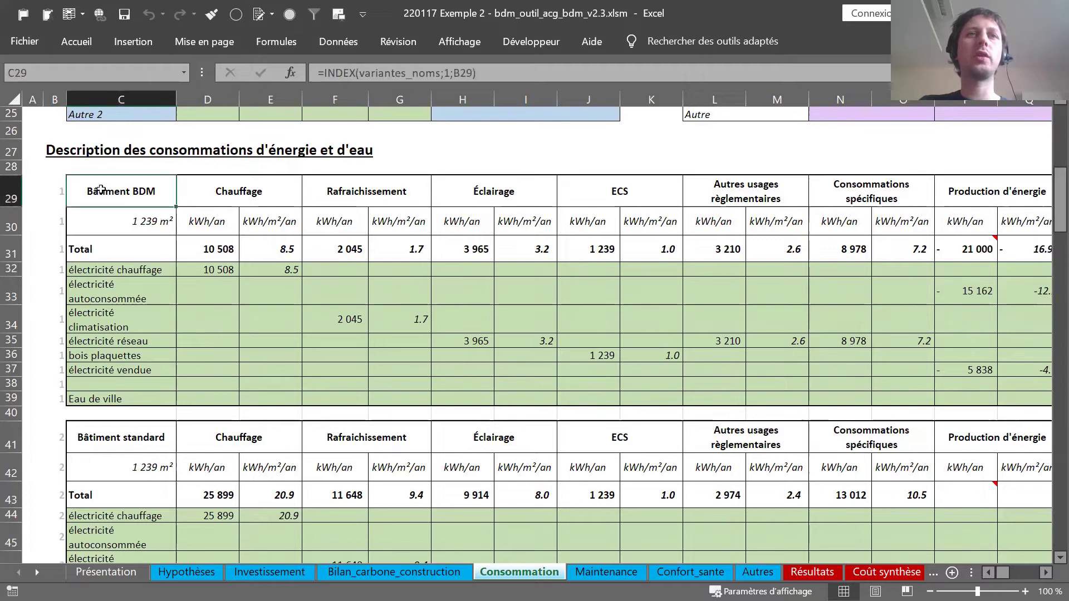
pyautogui.click(106, 438)
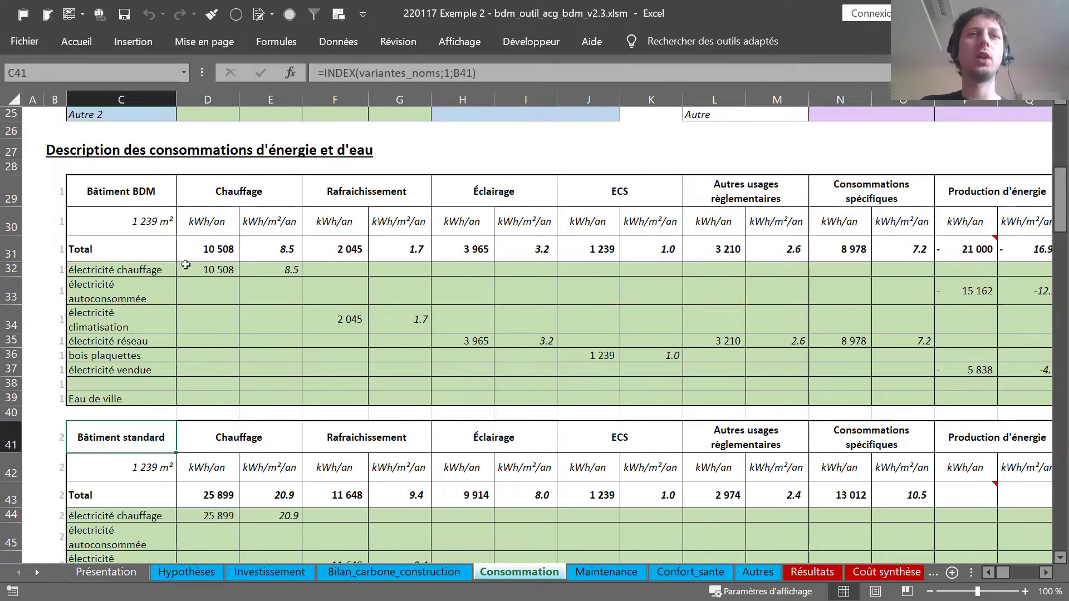
# Check the Bâtiment BDM's électricité chauffage entry and browse the energy sources offered for the blank row above Eau de ville
pyautogui.moveTo(145, 269)
pyautogui.mouseDown()
pyautogui.moveTo(144, 399)
pyautogui.moveTo(146, 270)
pyautogui.mouseUp()
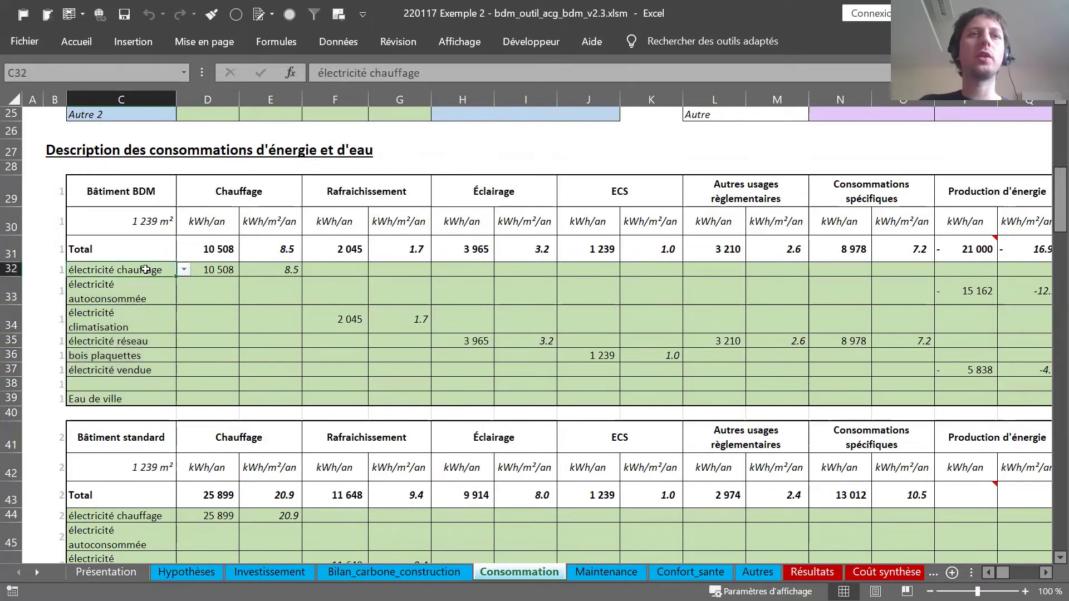
pyautogui.click(151, 384)
pyautogui.click(183, 384)
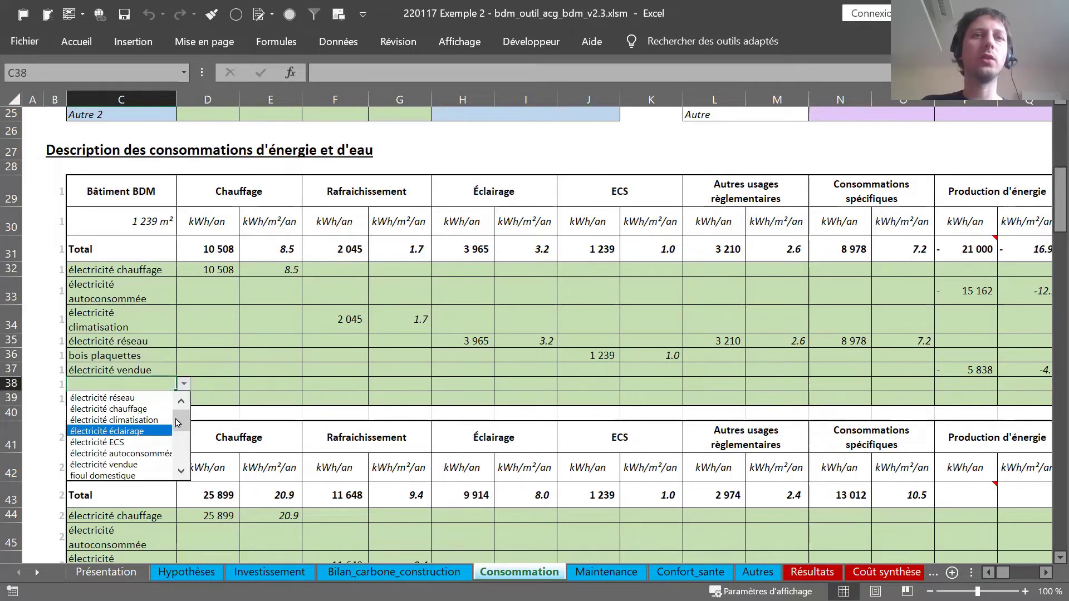
pyautogui.scroll(-3, 179, 468)
pyautogui.moveTo(180, 463); pyautogui.dragTo(180, 426)
pyautogui.press('Escape')
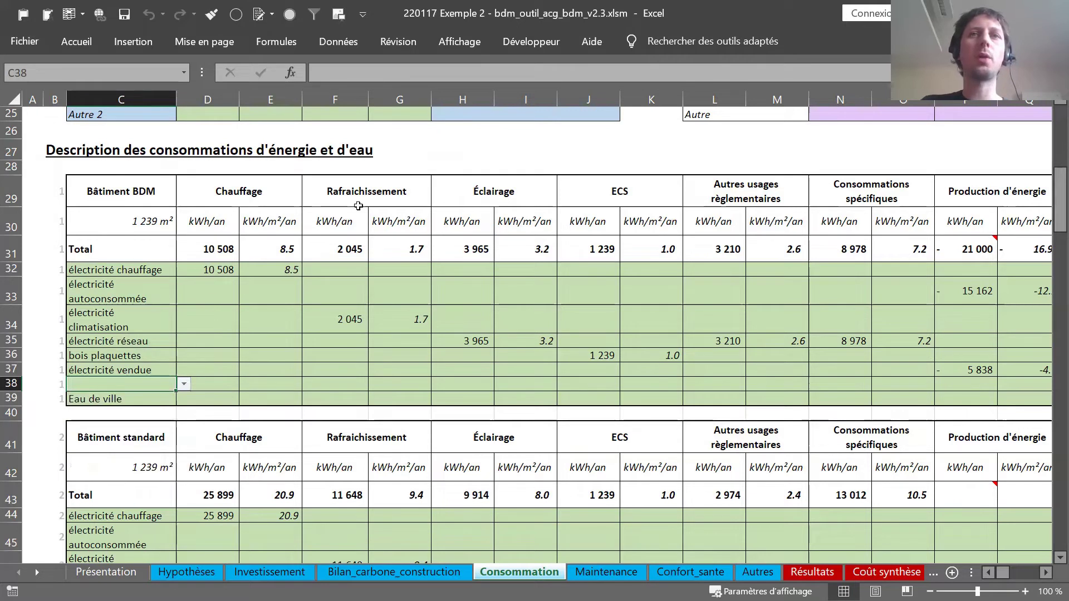
# Inspect the Bâtiment BDM's électricité chauffage consumption per year and per m², and the reference surface under the building name
pyautogui.click(216, 270)
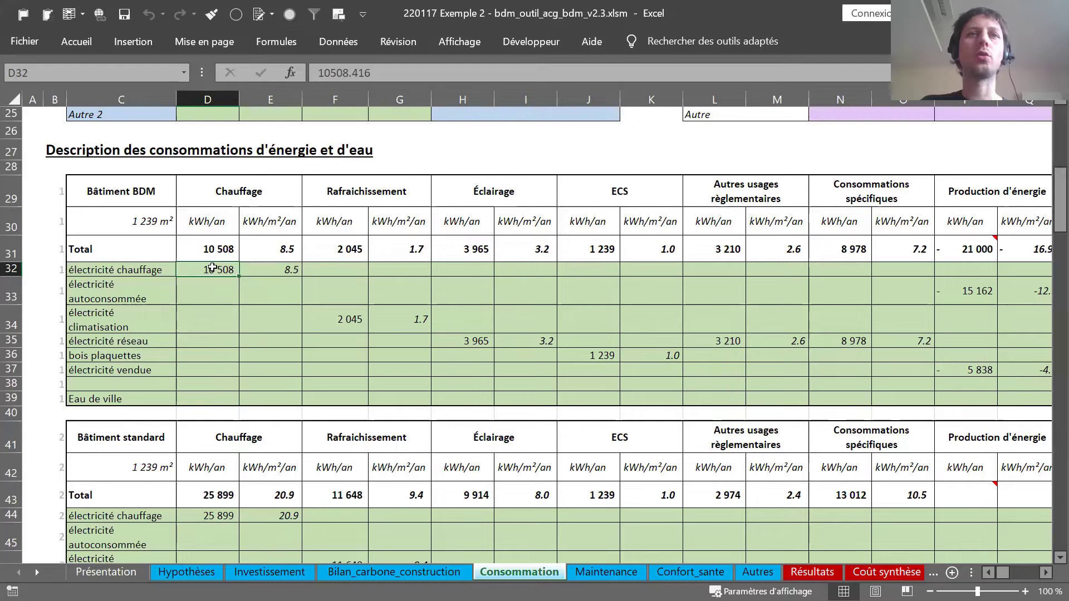
pyautogui.click(275, 268)
pyautogui.click(231, 270)
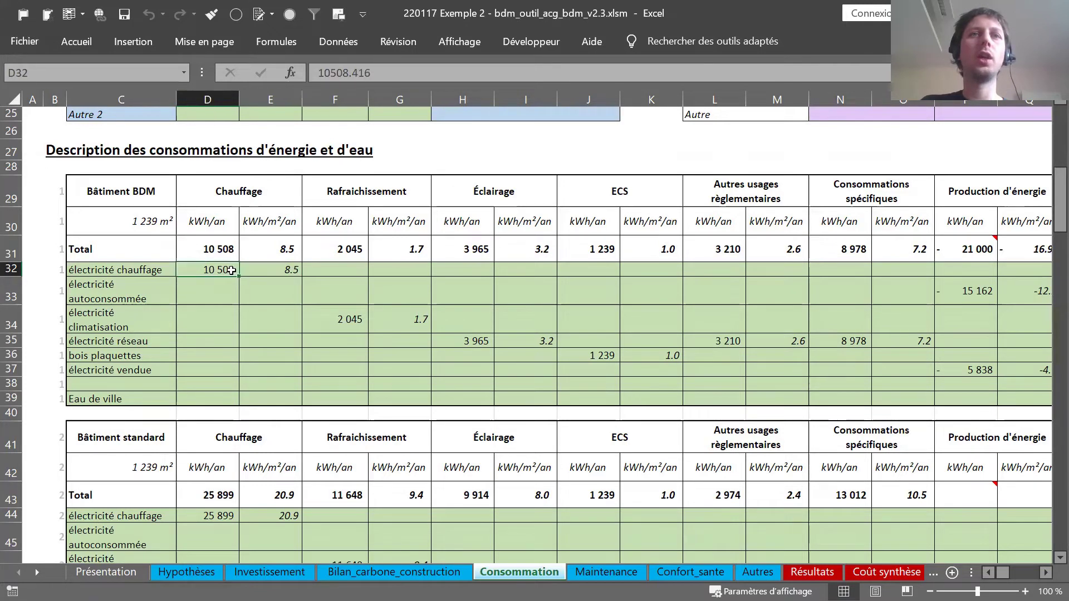
pyautogui.click(109, 217)
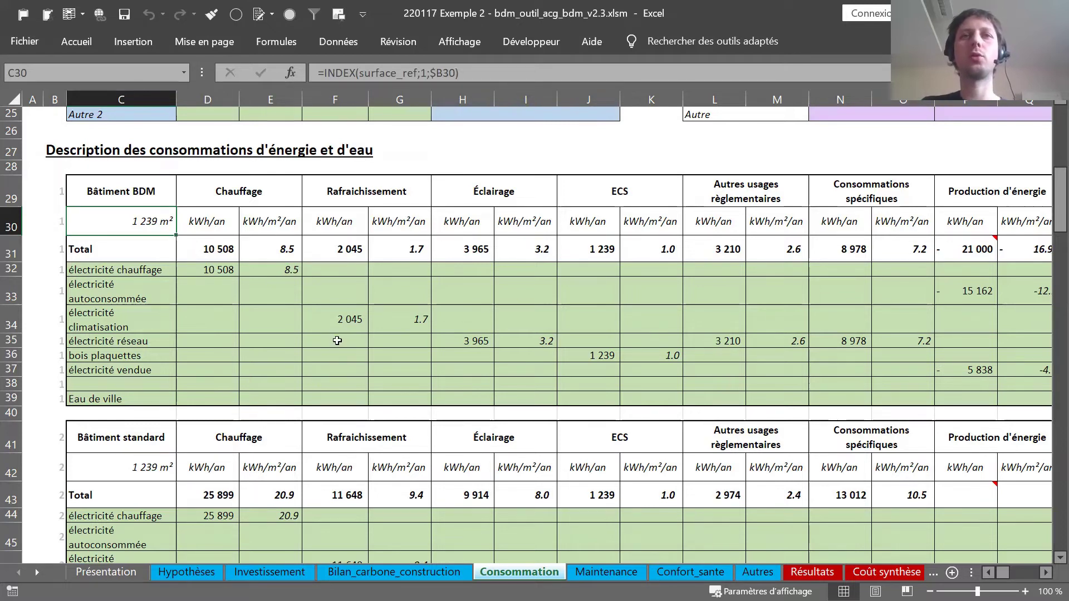
# Inspect the Bâtiment BDM's annual consumption entries for chauffage, rafraichissement, éclairage, ECS, autres usages règlementaires and consommations spécifiques
pyautogui.click(201, 269)
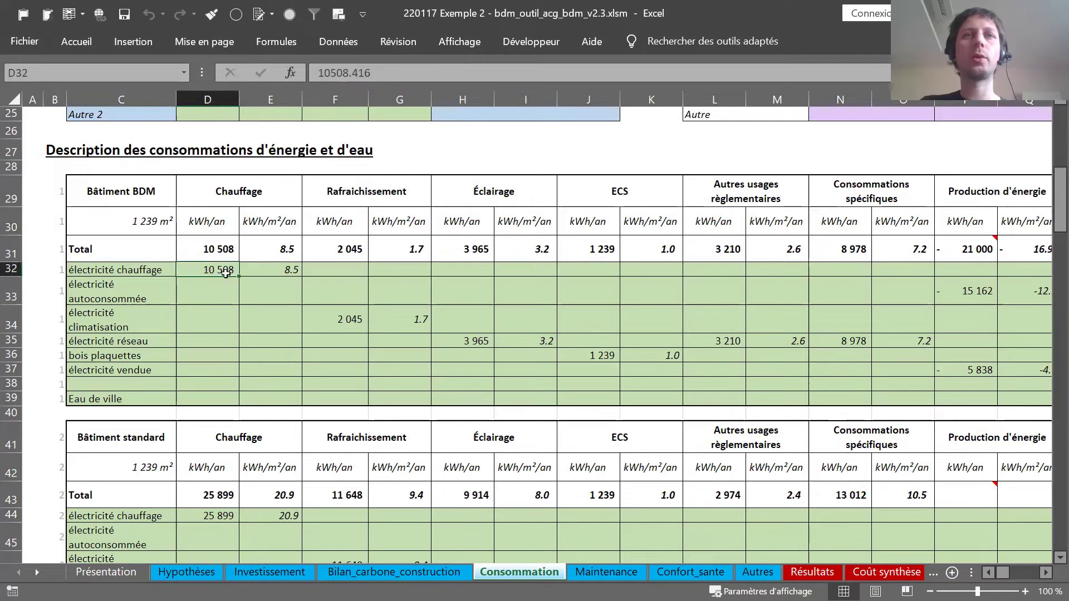
pyautogui.click(339, 321)
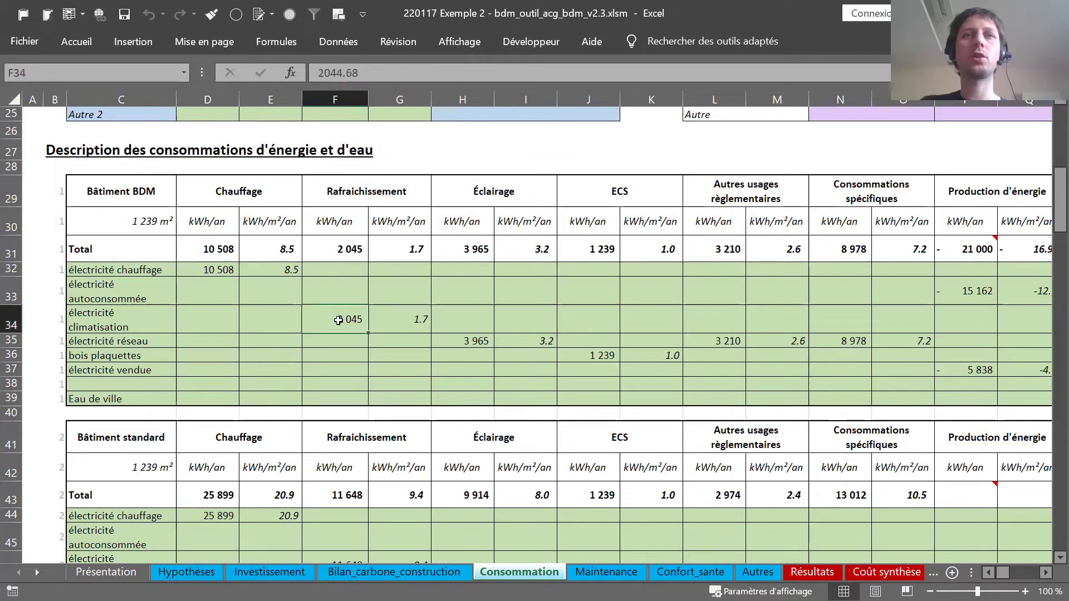
pyautogui.click(473, 339)
pyautogui.click(596, 356)
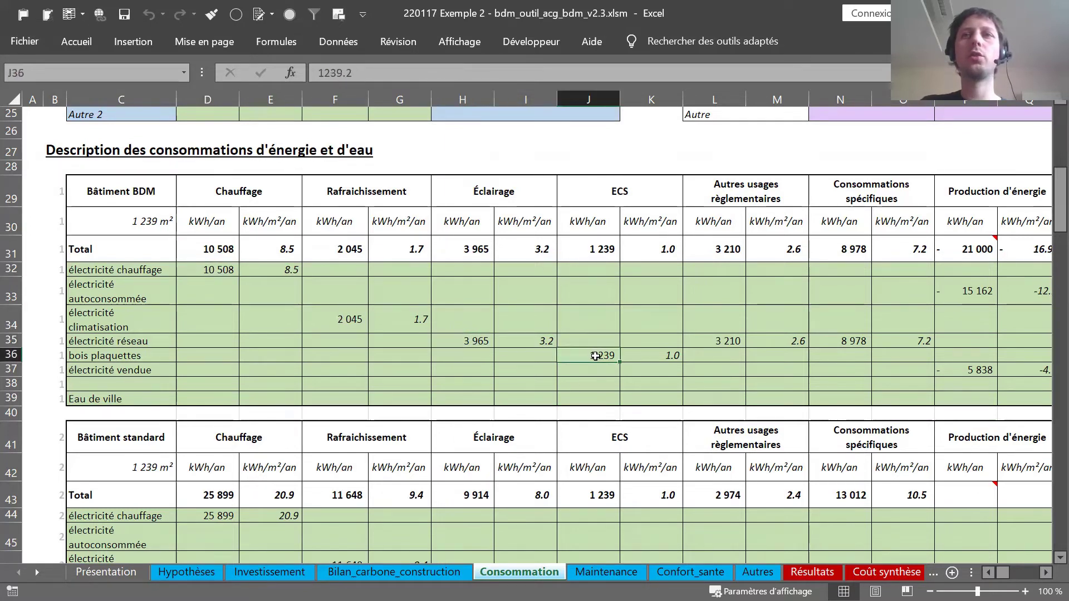
pyautogui.moveTo(719, 339); pyautogui.dragTo(779, 344)
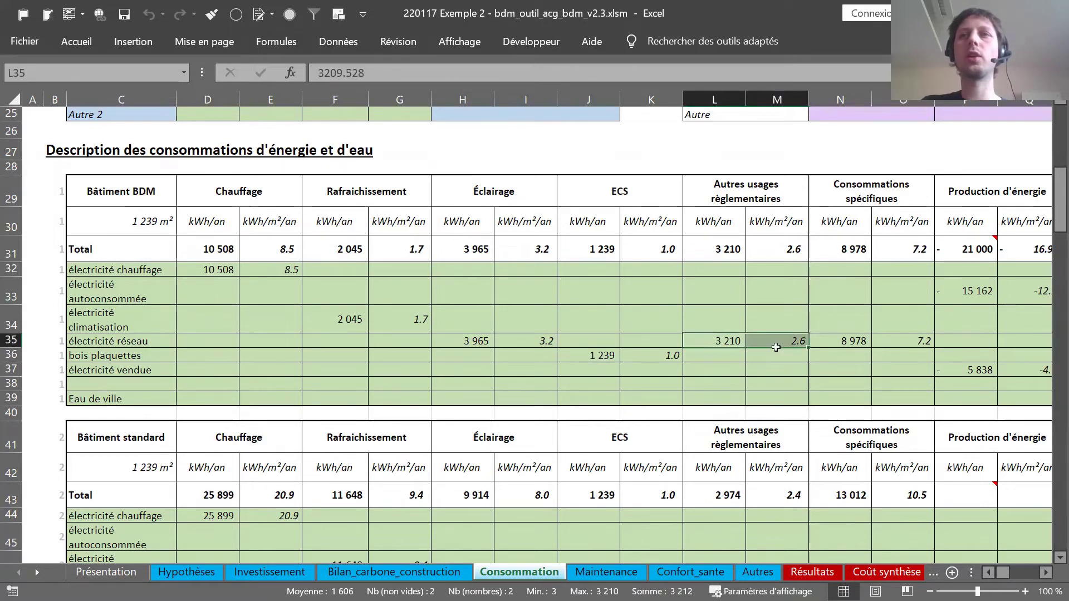
pyautogui.click(848, 339)
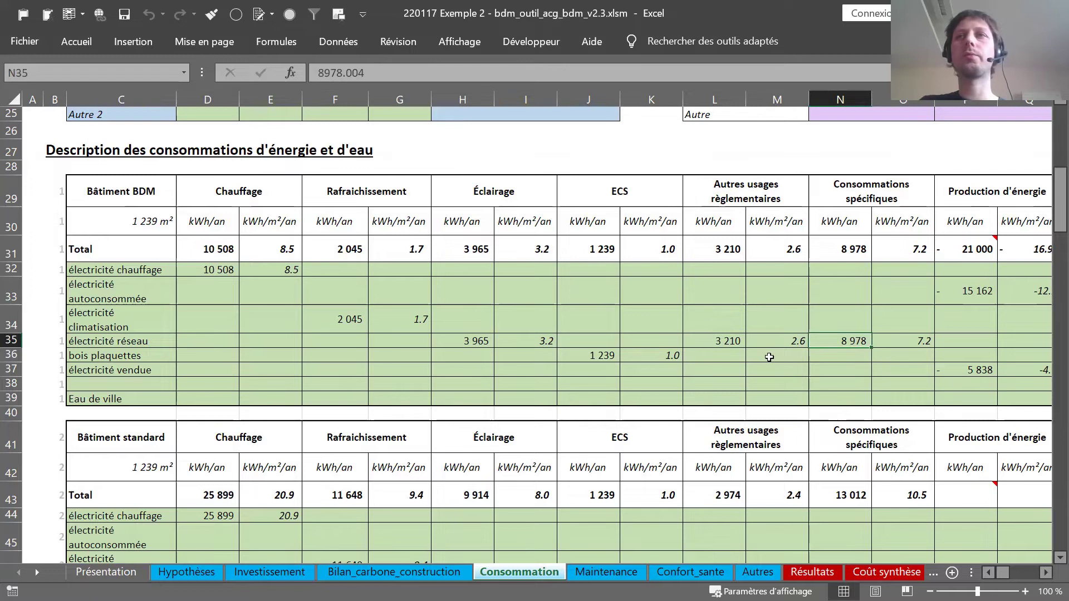
# Check the Bâtiment BDM's production entry for électricité autoconsommée and its annual Eau de ville consumption
pyautogui.hscroll(5, 769, 357)
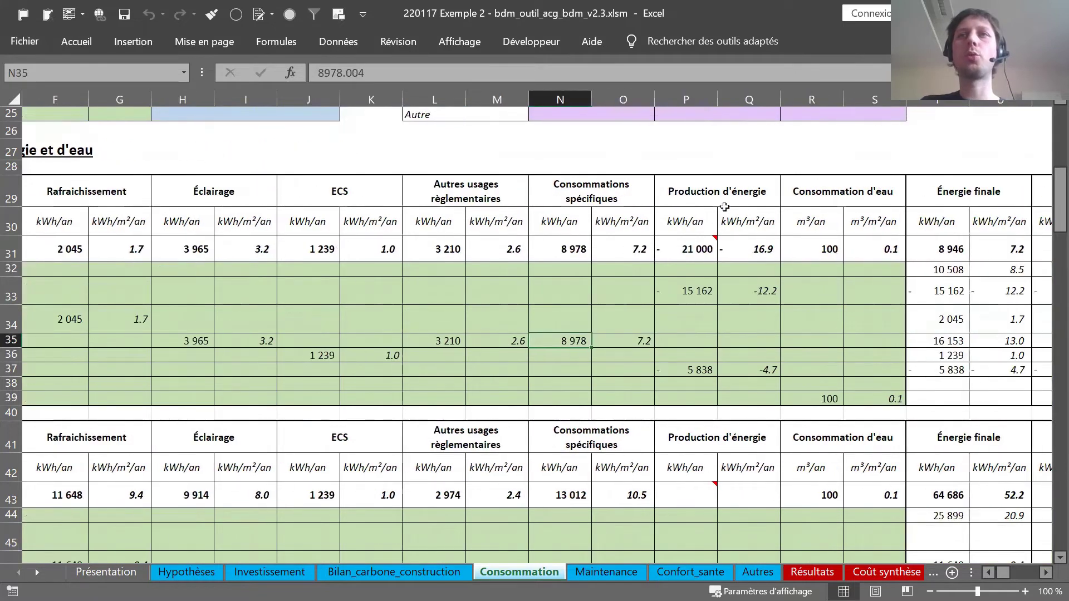
pyautogui.click(706, 299)
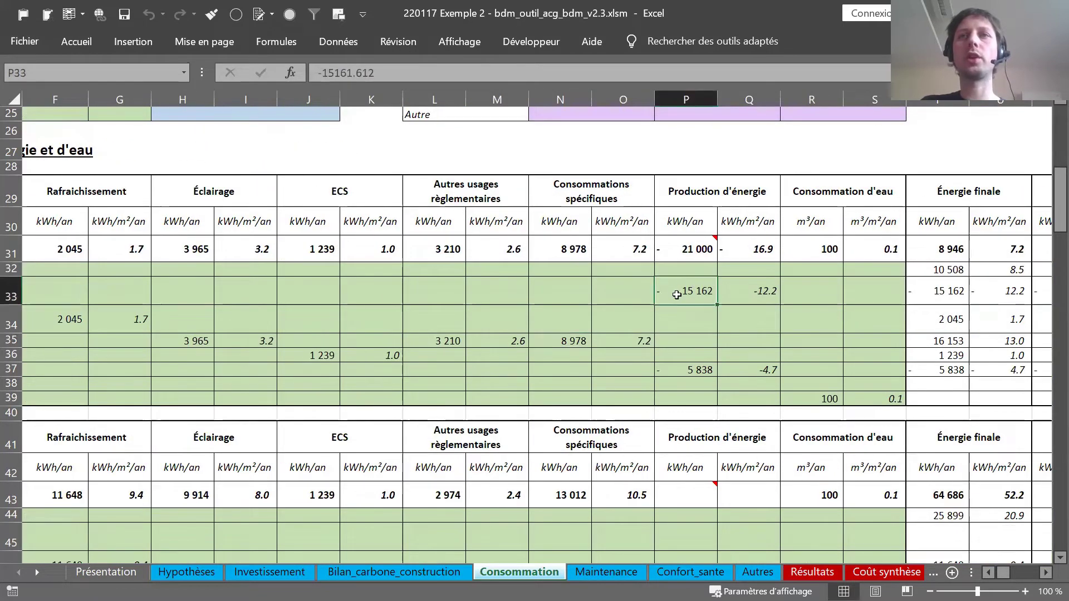
pyautogui.moveTo(691, 243)
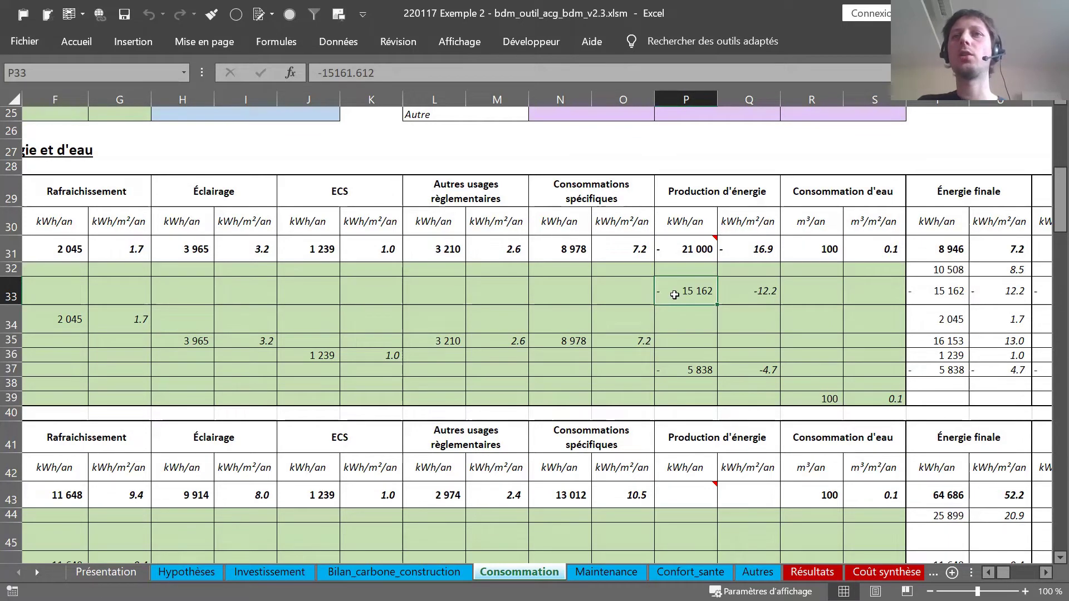
pyautogui.click(822, 397)
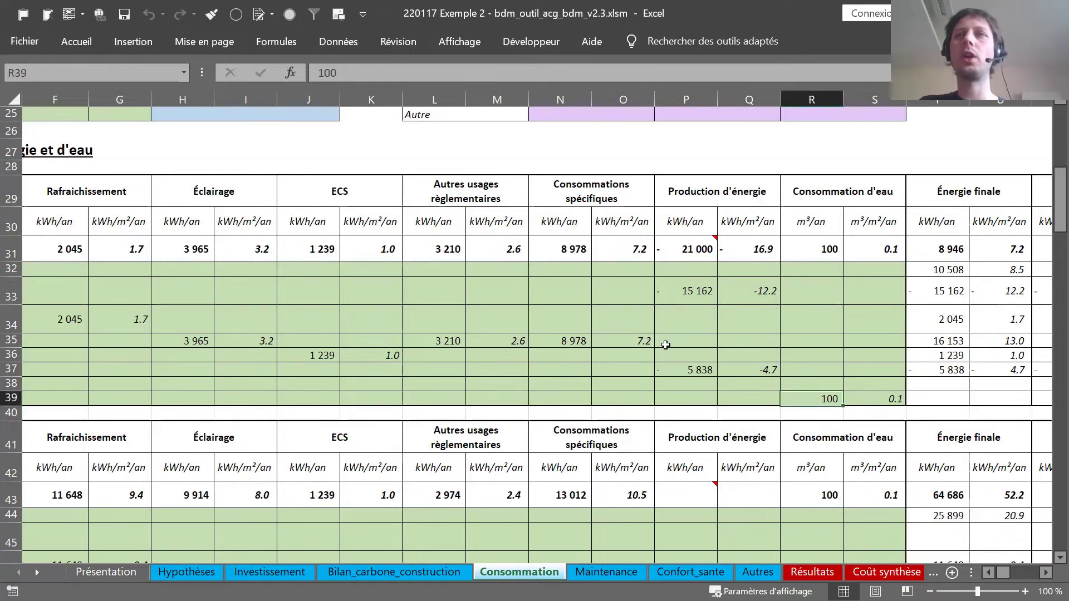
# Review the final energy, primary energy, cost and GES results, and the consumption tables from Bâtiment standard down to Variante 4
pyautogui.hscroll(5, 666, 345)
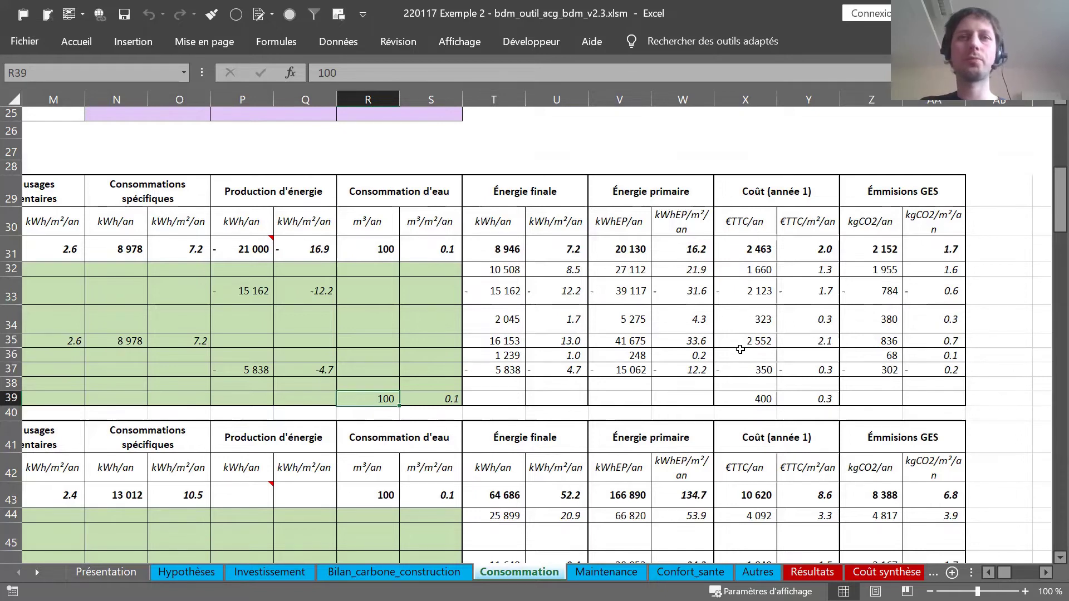
pyautogui.scroll(-3, 636, 341)
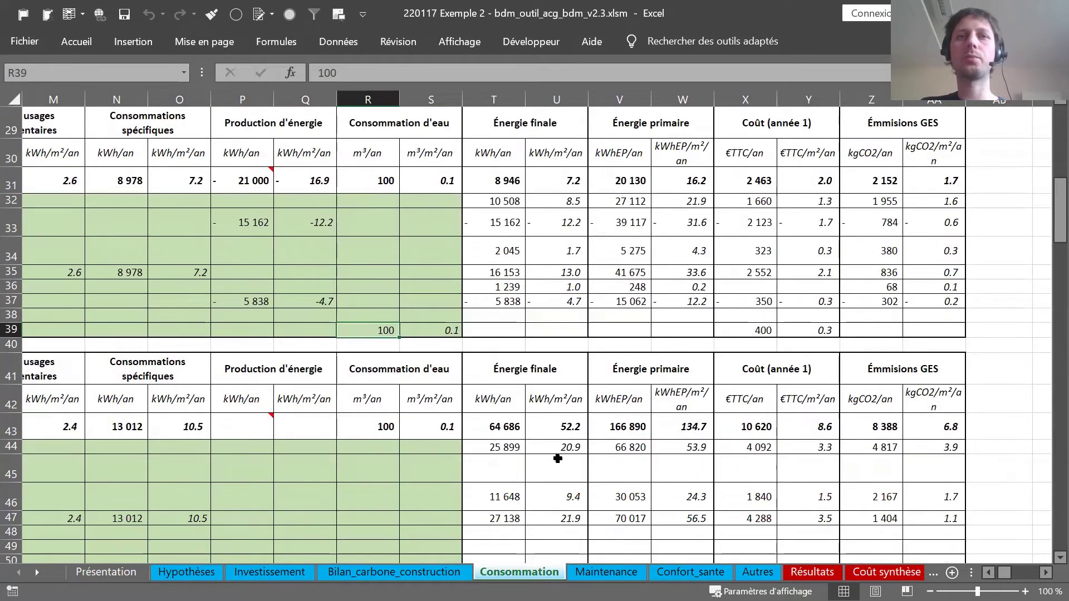
pyautogui.scroll(-1, 551, 446)
pyautogui.hscroll(-6, 551, 446)
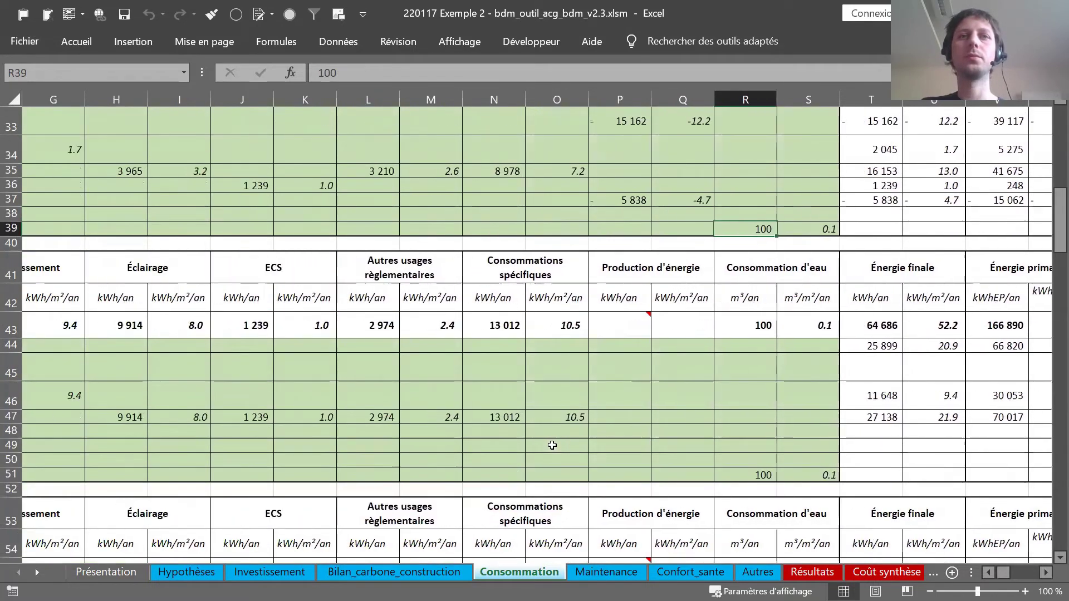
pyautogui.hscroll(-3, 551, 445)
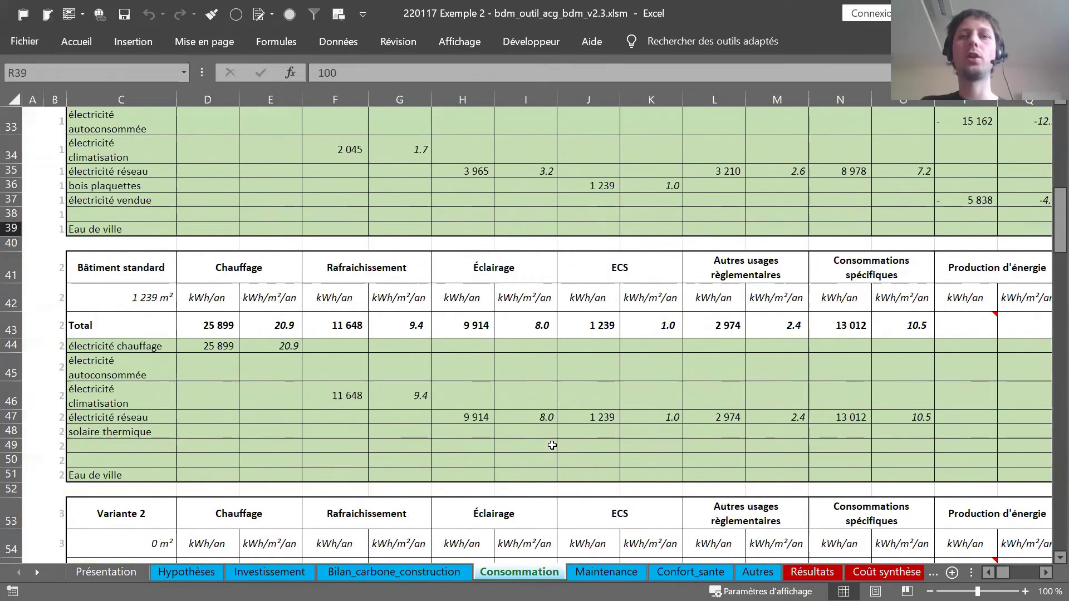
pyautogui.scroll(-5, 584, 373)
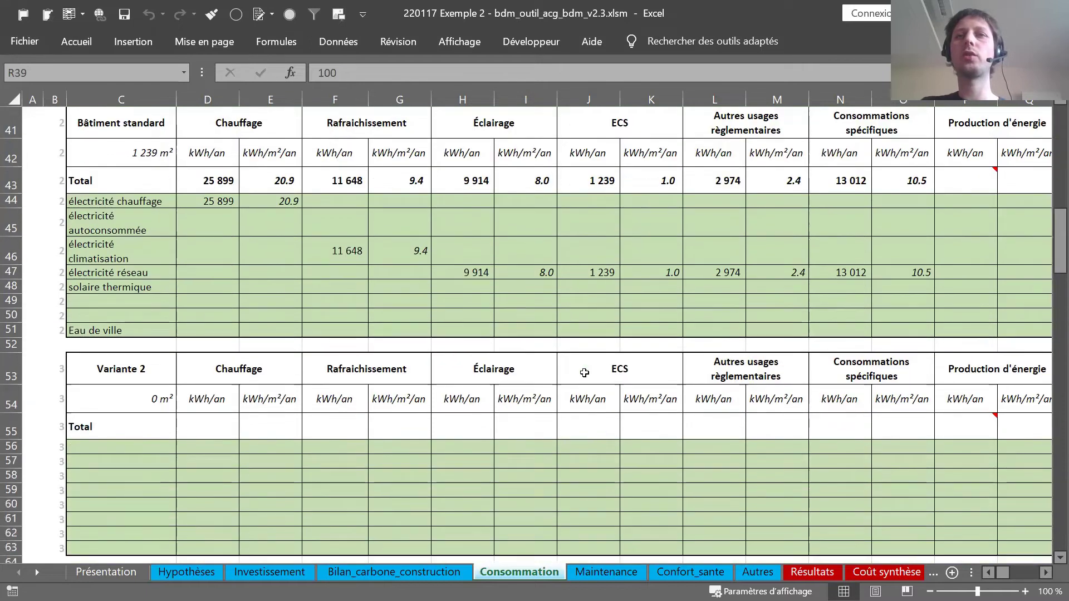
pyautogui.scroll(-7, 584, 372)
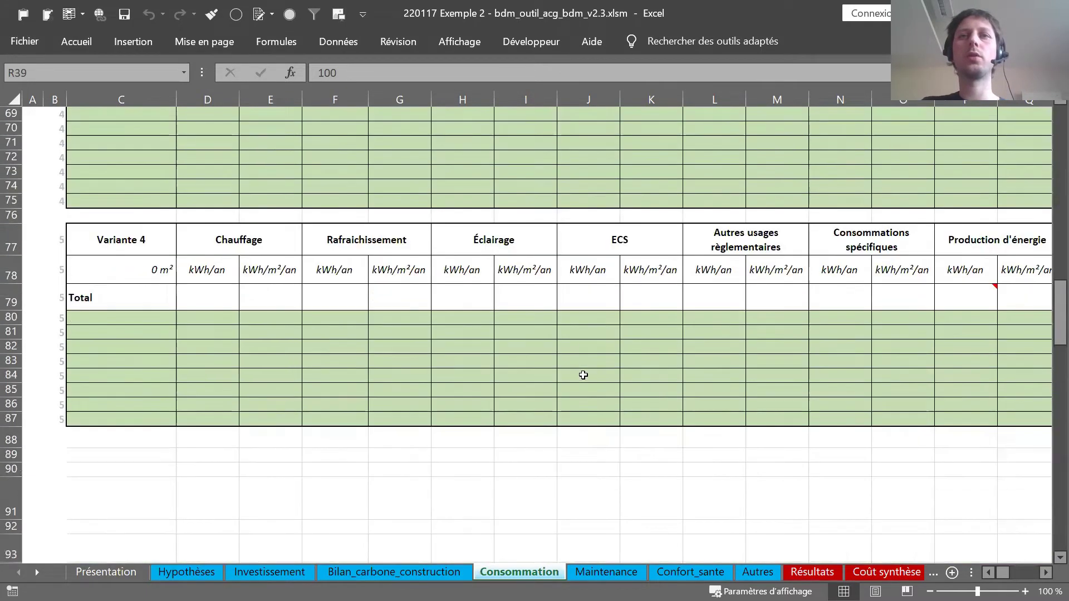
# Locate Détail des calculs and examine the Variation des coûts des énergies percentages for all energy sources over years 1 to 7
pyautogui.hscroll(3, 583, 375)
pyautogui.hscroll(8, 582, 374)
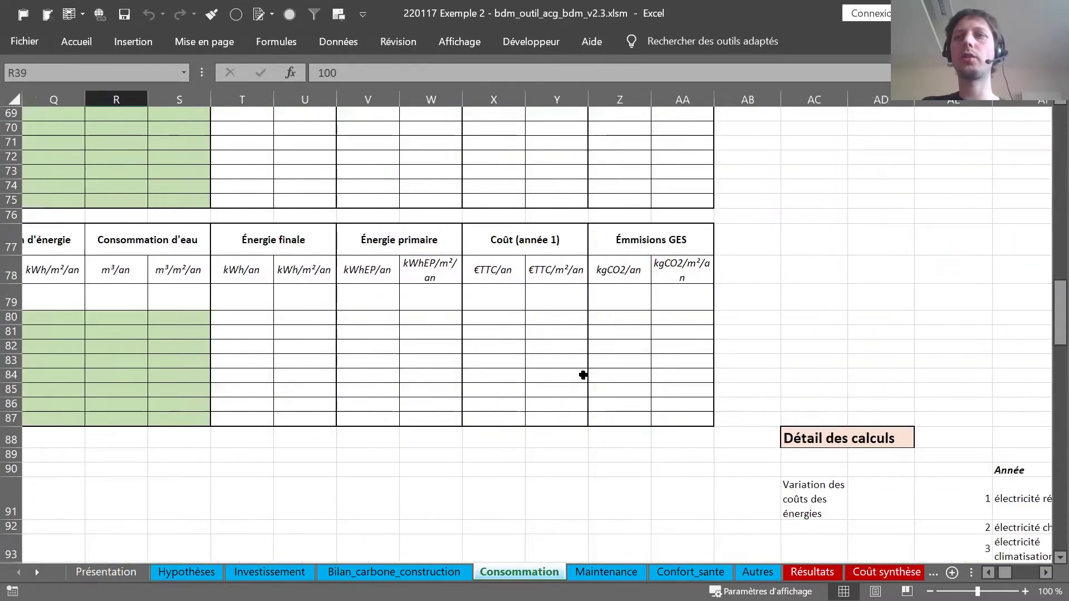
pyautogui.hscroll(3, 582, 375)
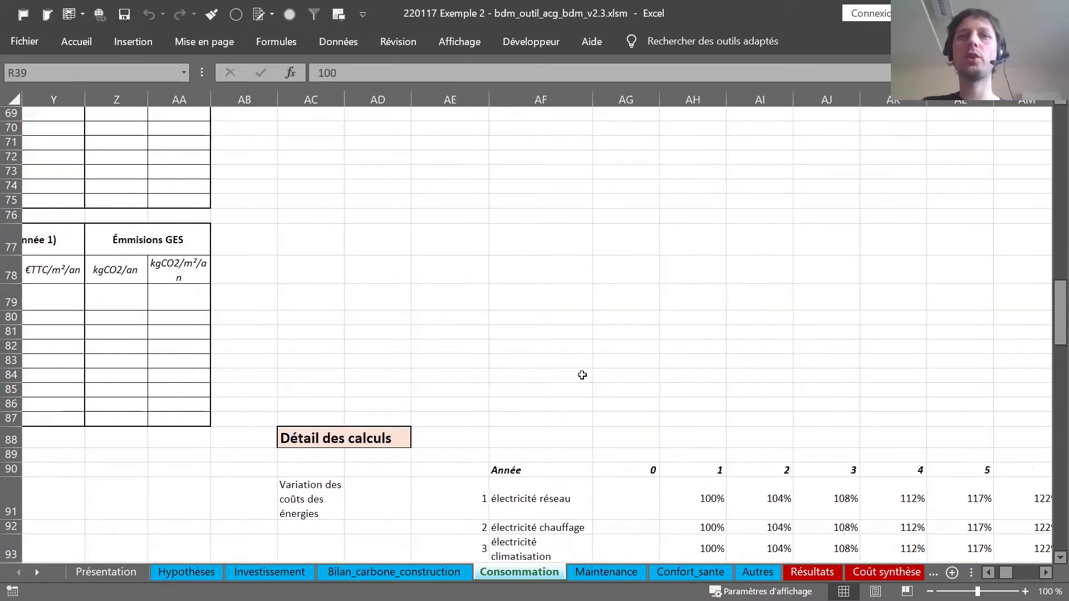
pyautogui.hscroll(2, 582, 375)
pyautogui.scroll(-5, 582, 374)
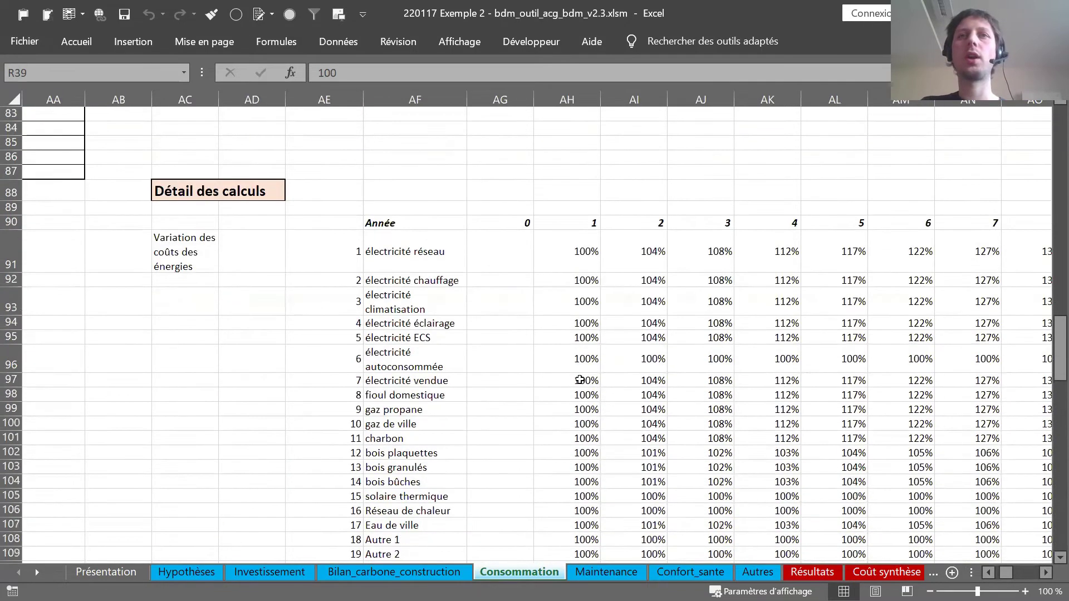
pyautogui.scroll(-1, 579, 380)
pyautogui.moveTo(578, 186); pyautogui.dragTo(957, 490)
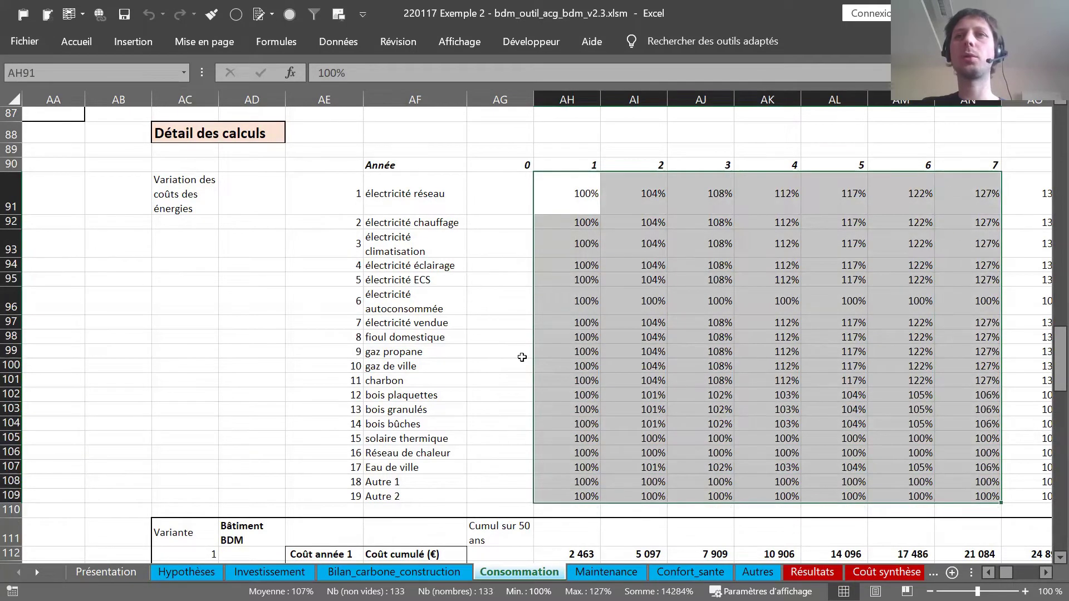
pyautogui.click(501, 352)
# Compare the yearly cumulative energy cost totals of the Bâtiment BDM with those of the Bâtiment standard
pyautogui.scroll(-7, 496, 293)
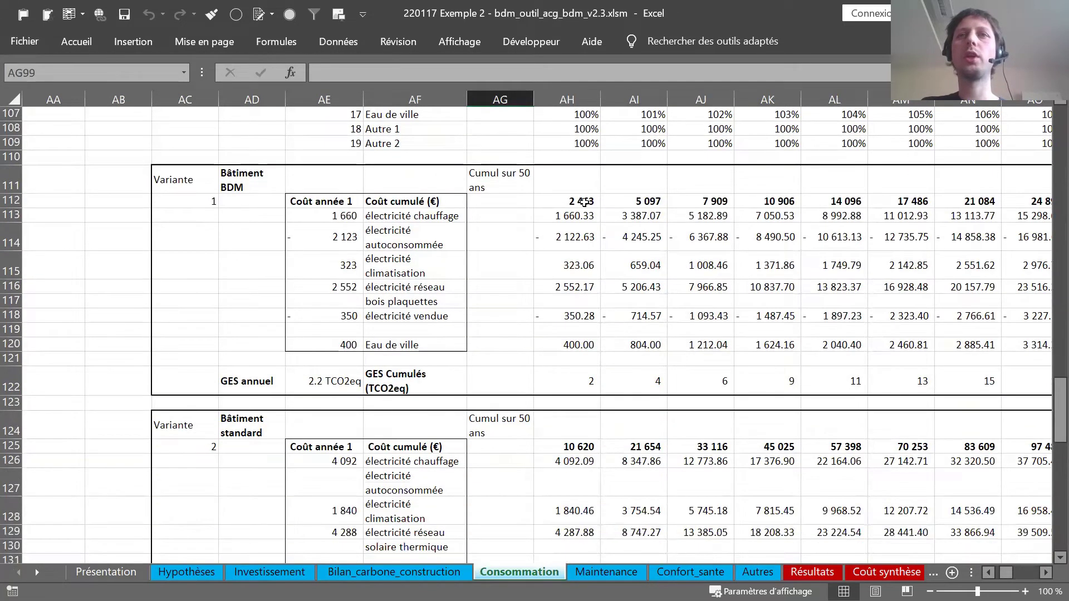
pyautogui.click(575, 201)
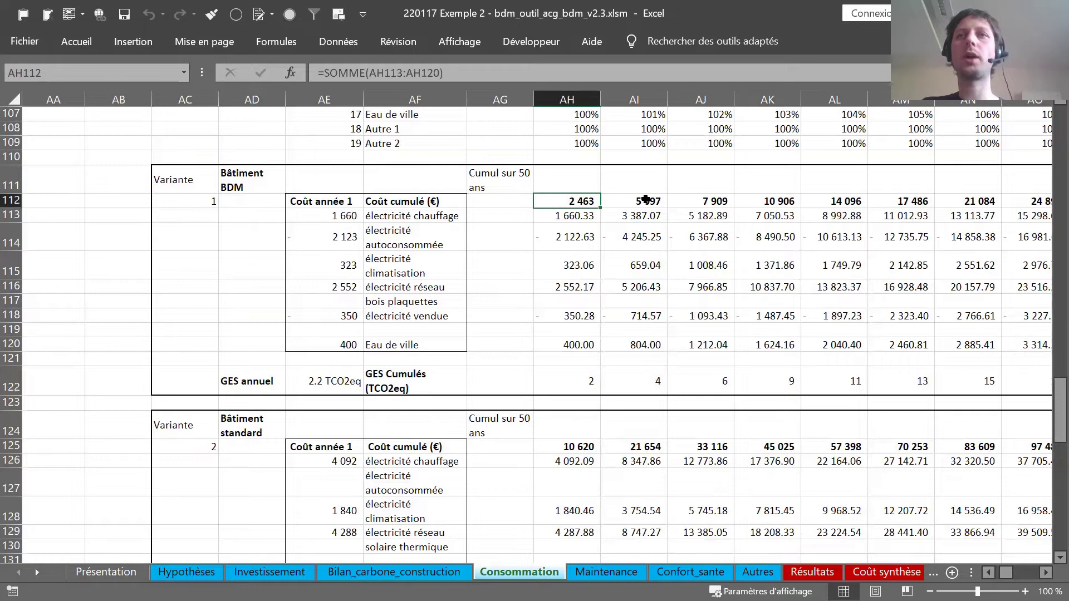
pyautogui.click(652, 201)
pyautogui.click(715, 201)
pyautogui.click(823, 202)
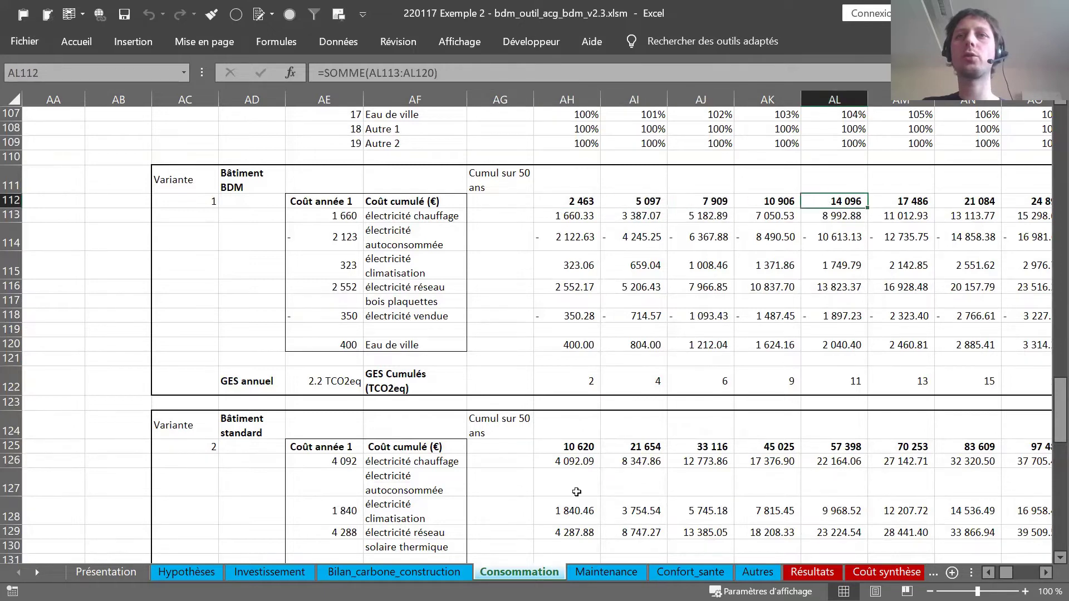
pyautogui.moveTo(568, 446); pyautogui.dragTo(986, 447)
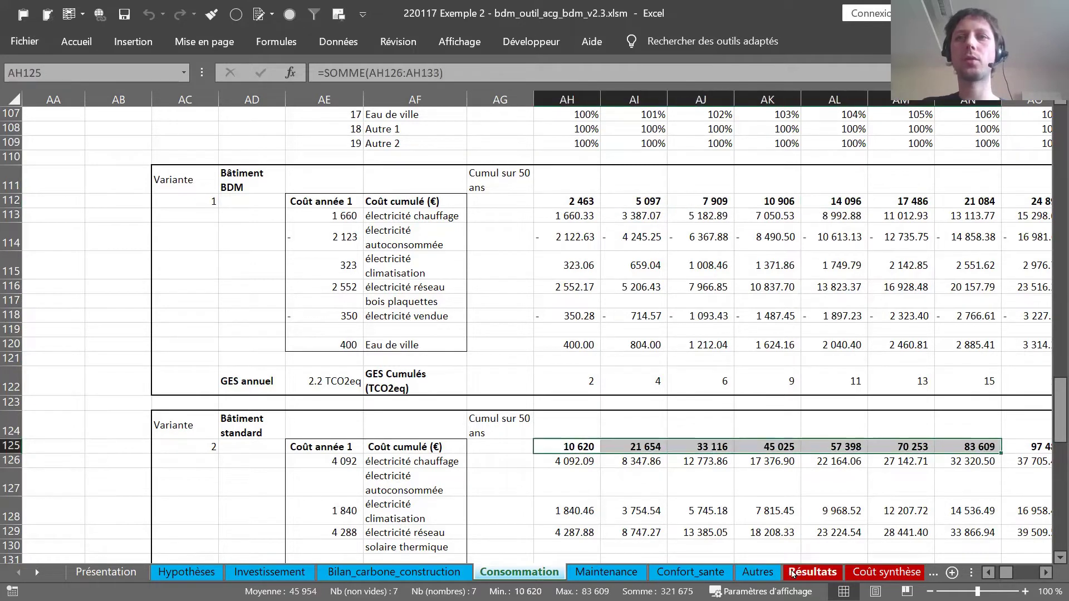
pyautogui.click(509, 470)
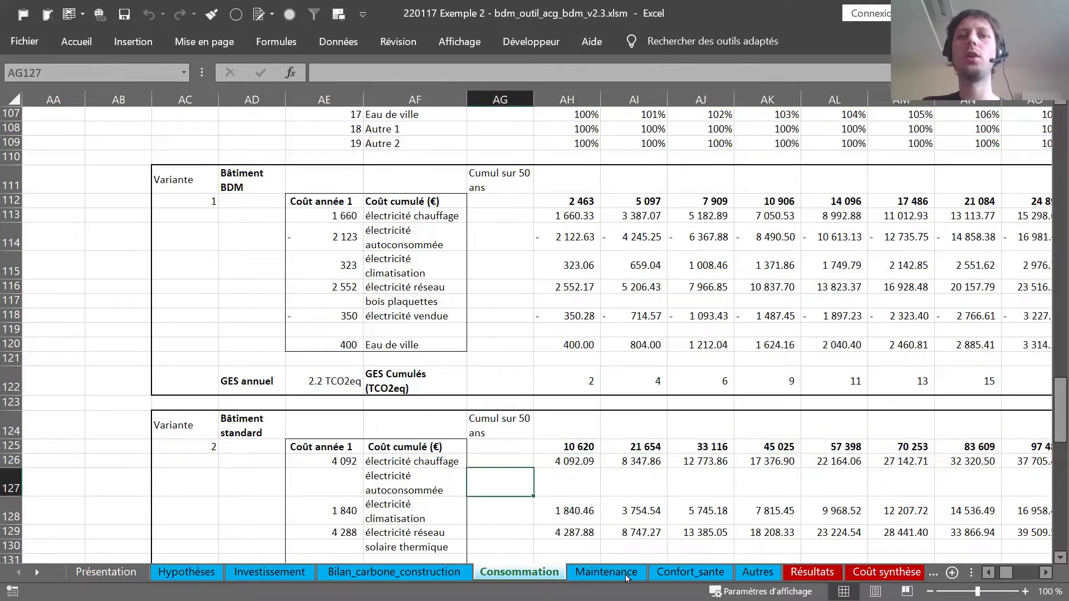
# Return to the start of the Consommation sheet, and open the Maintenance sheet to review its suggested cost ratios and lot tables
pyautogui.scroll(5, 501, 390)
pyautogui.scroll(12, 501, 390)
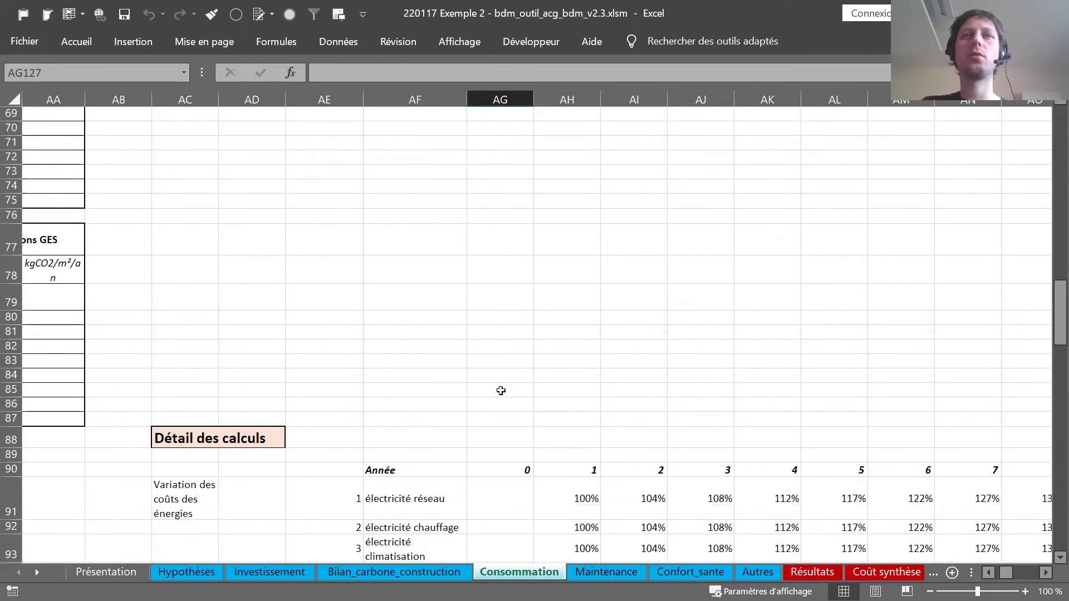
pyautogui.hscroll(-5, 501, 390)
pyautogui.hscroll(-3, 501, 390)
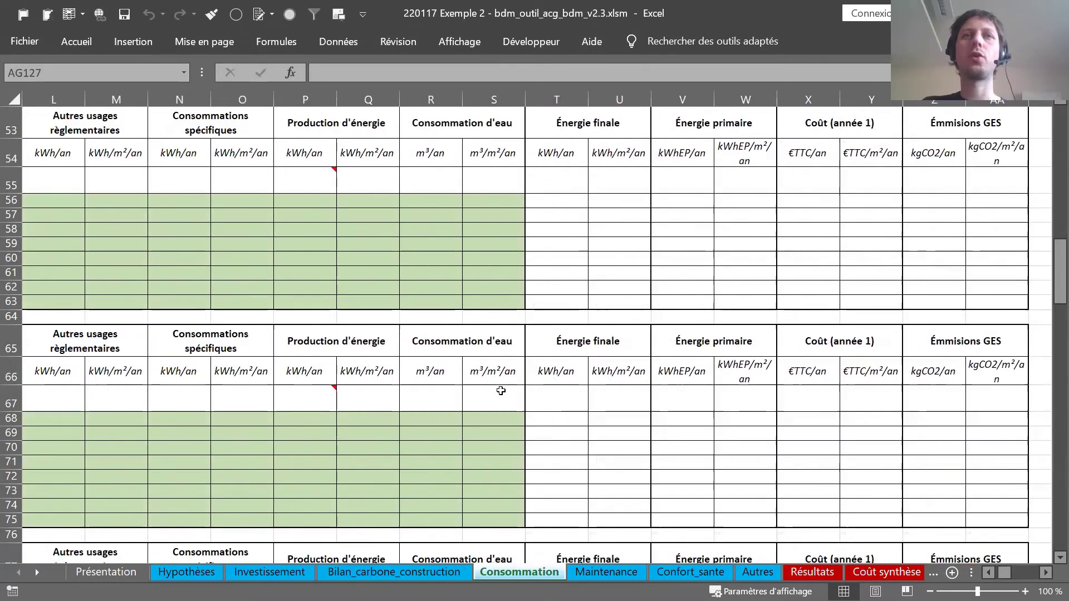
pyautogui.scroll(15, 502, 390)
pyautogui.hscroll(-4, 501, 390)
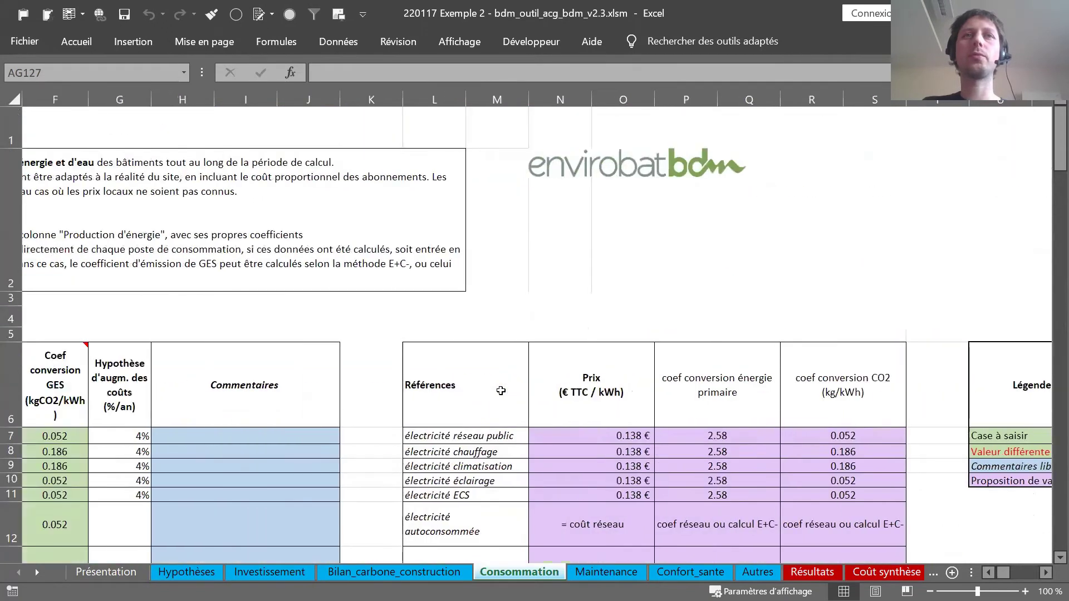
pyautogui.click(606, 572)
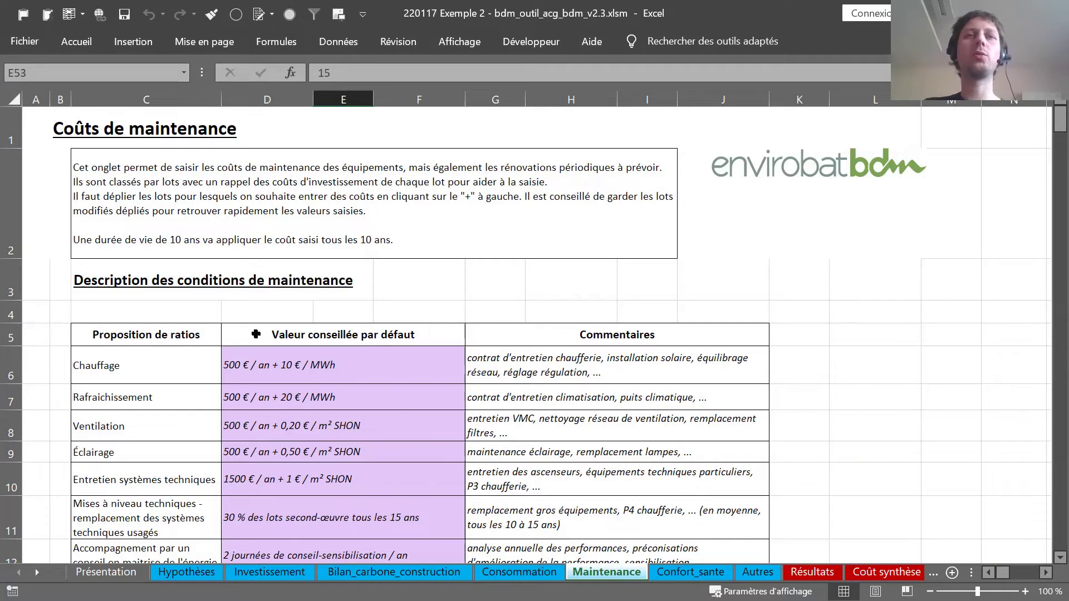
pyautogui.scroll(-4, 260, 378)
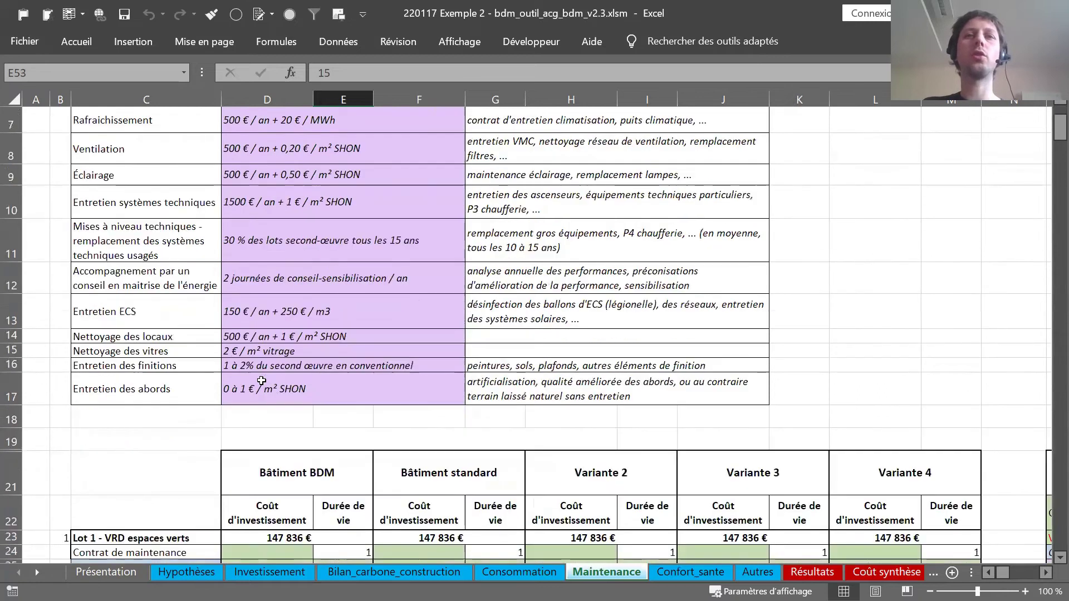
pyautogui.scroll(-4, 262, 382)
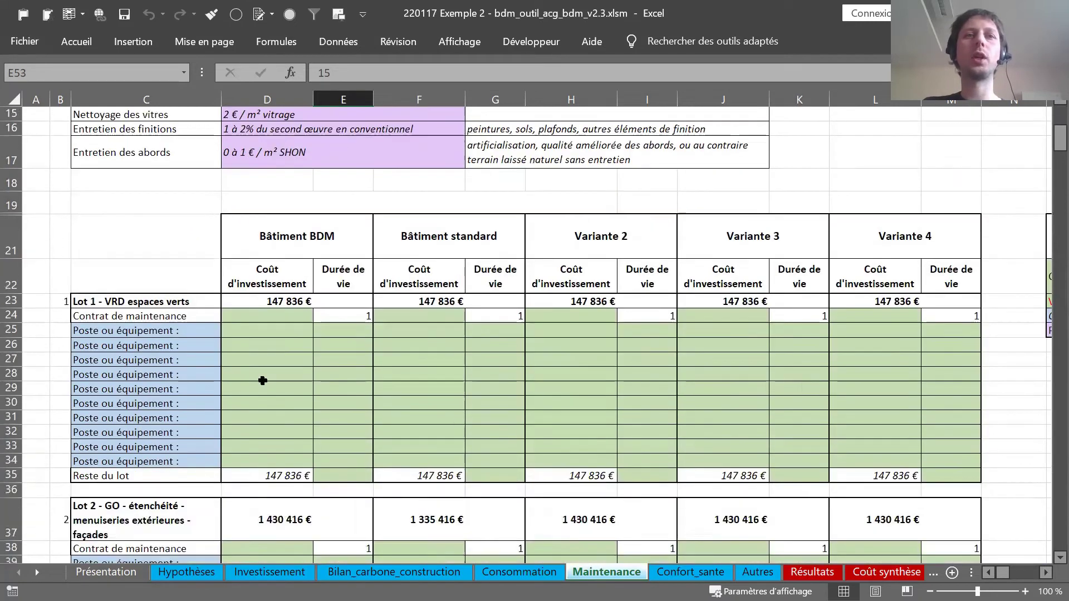
# Inspect the Bâtiment BDM, Bâtiment standard and Variante 2 headings above the maintenance lots
pyautogui.scroll(3, 264, 384)
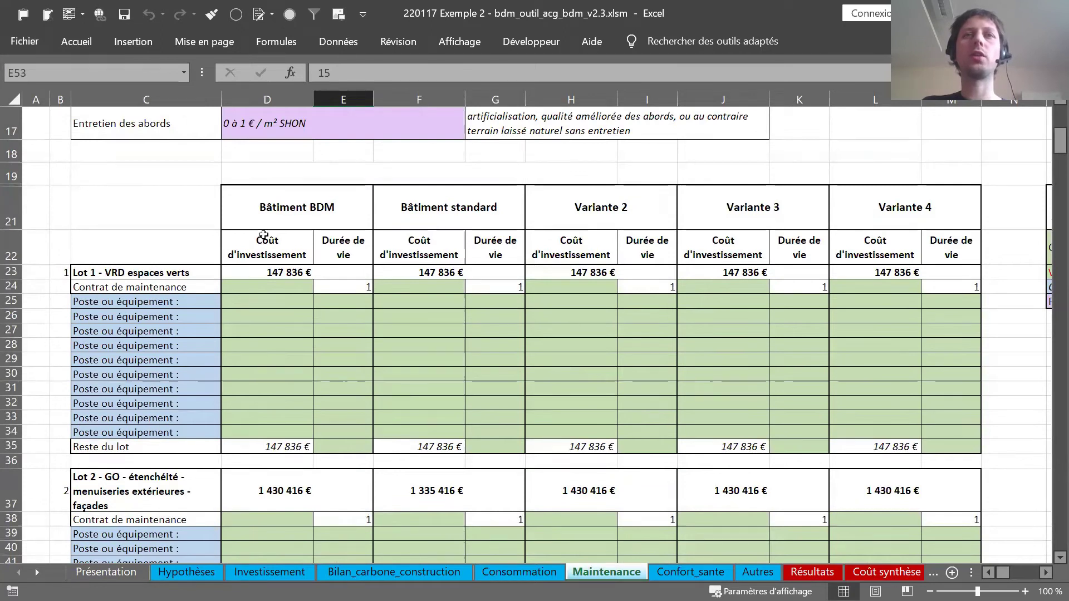
pyautogui.click(269, 218)
pyautogui.click(440, 209)
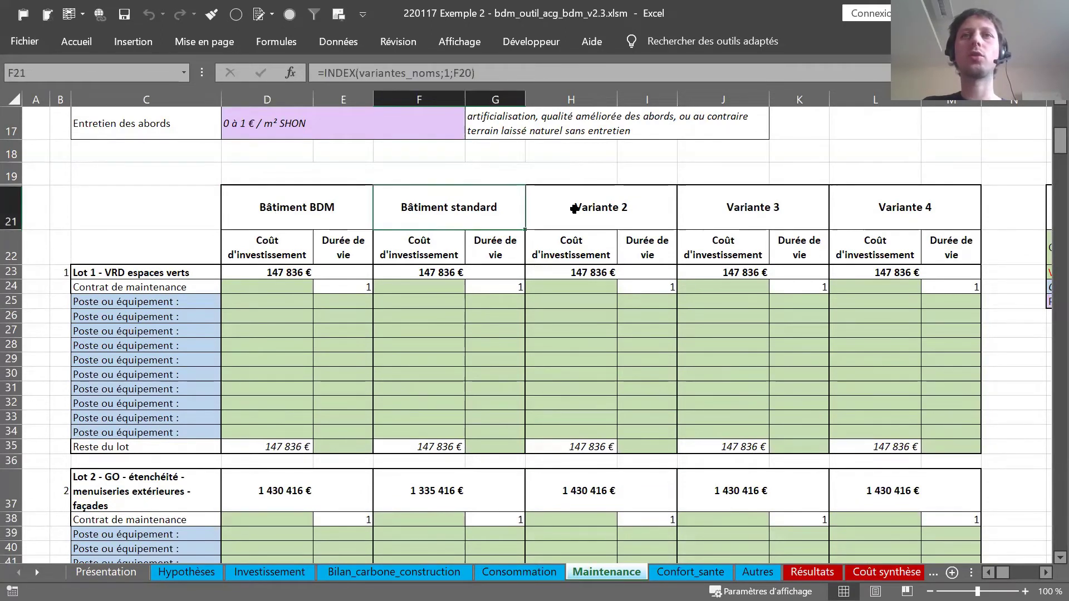
pyautogui.click(573, 208)
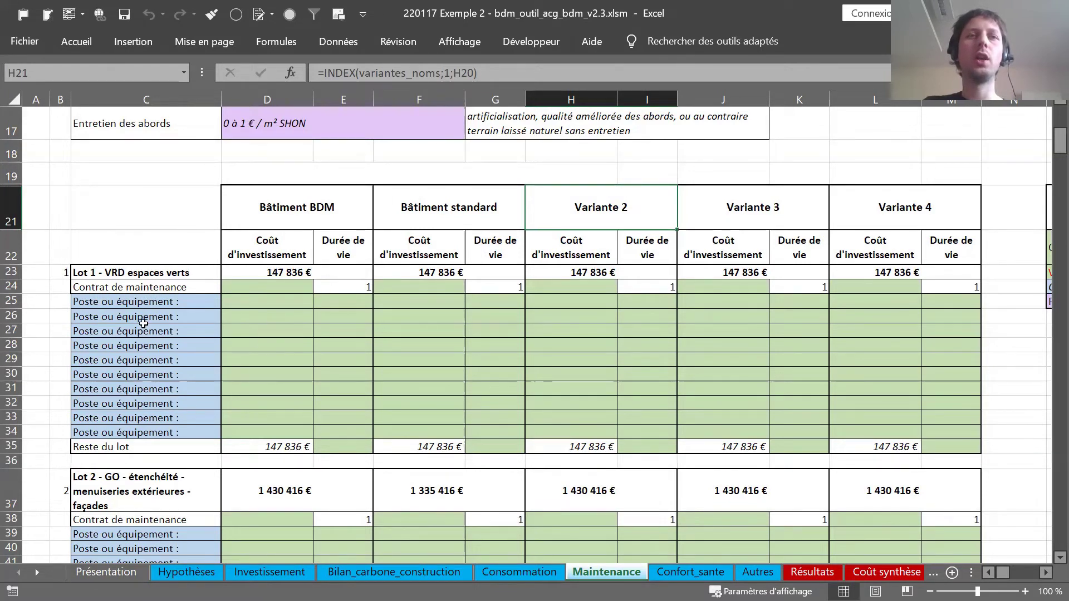
# Inspect the Contrat de maintenance line and the Poste ou équipement rows of Lot 1 - VRD espaces verts
pyautogui.click(125, 284)
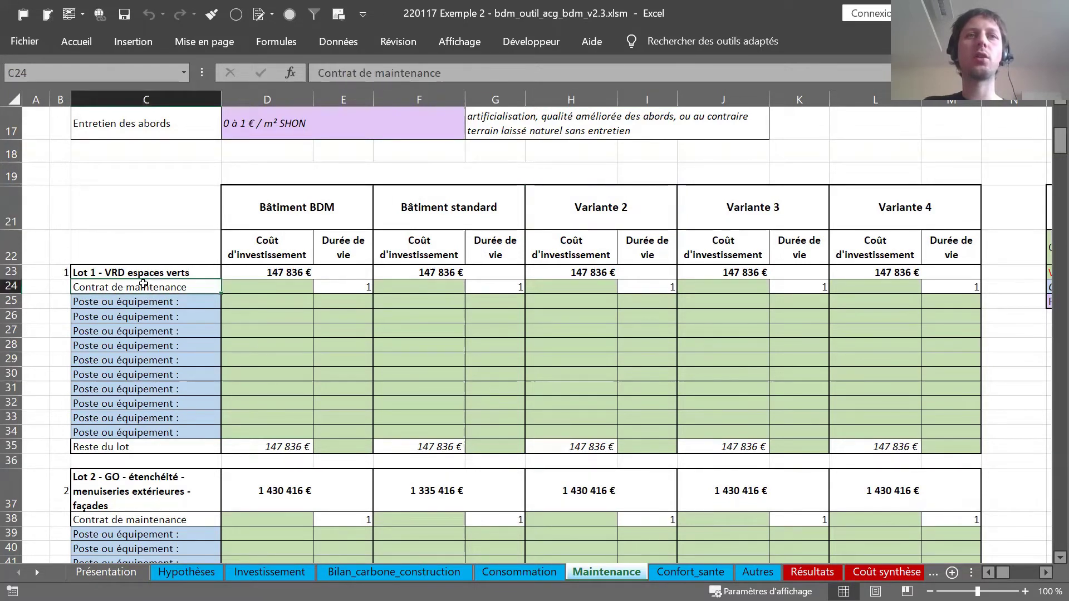
pyautogui.click(251, 283)
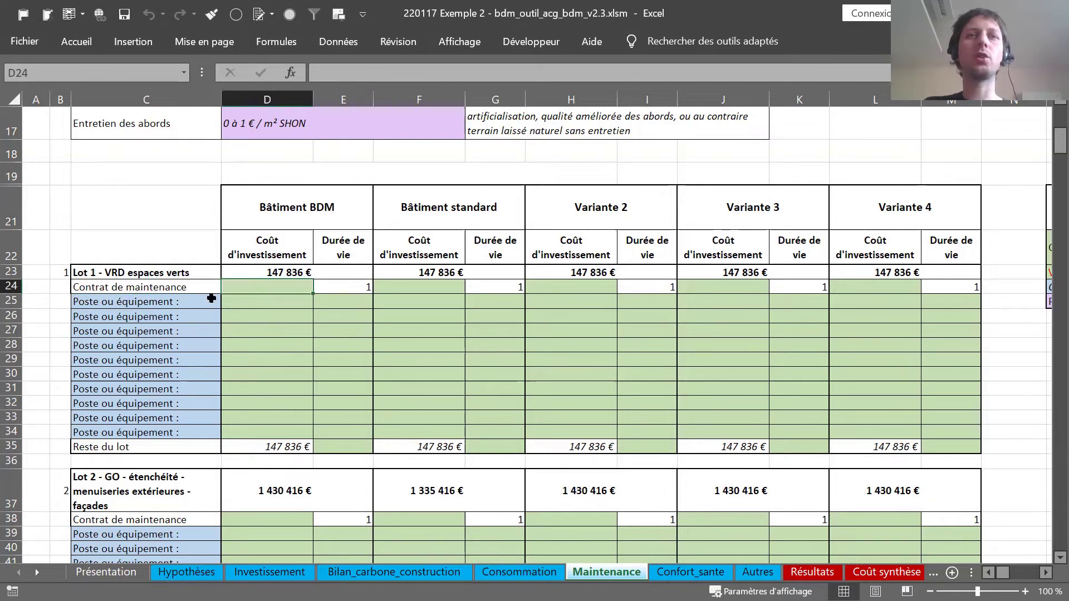
pyautogui.moveTo(212, 300); pyautogui.dragTo(192, 378)
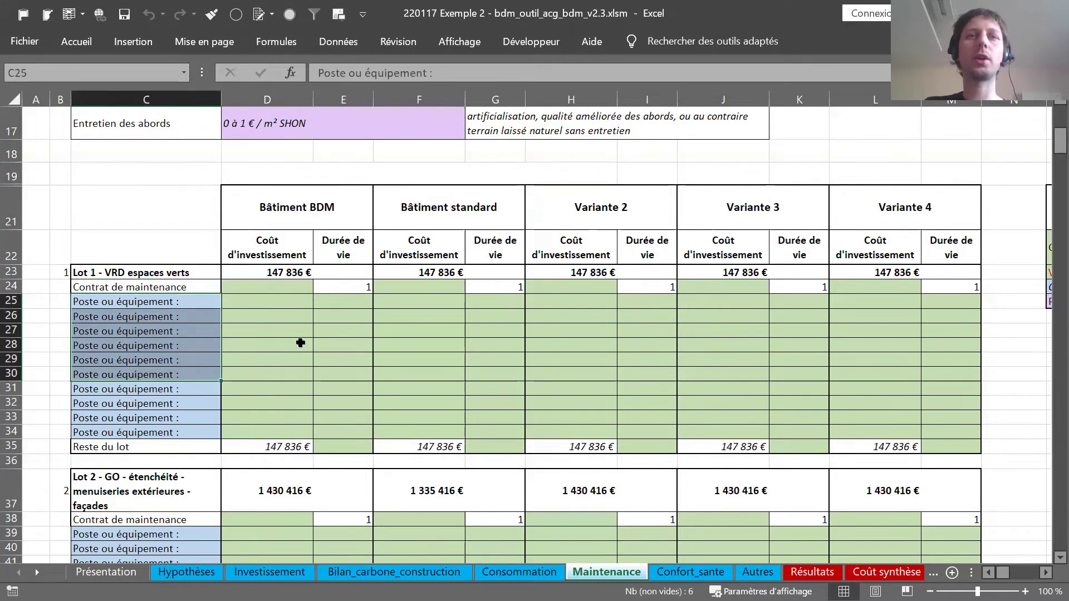
# Find Lot 4 - CVC plomberie and inspect the Bâtiment BDM maintenance contract's cost and durée de vie
pyautogui.scroll(-3, 301, 343)
pyautogui.scroll(-7, 301, 343)
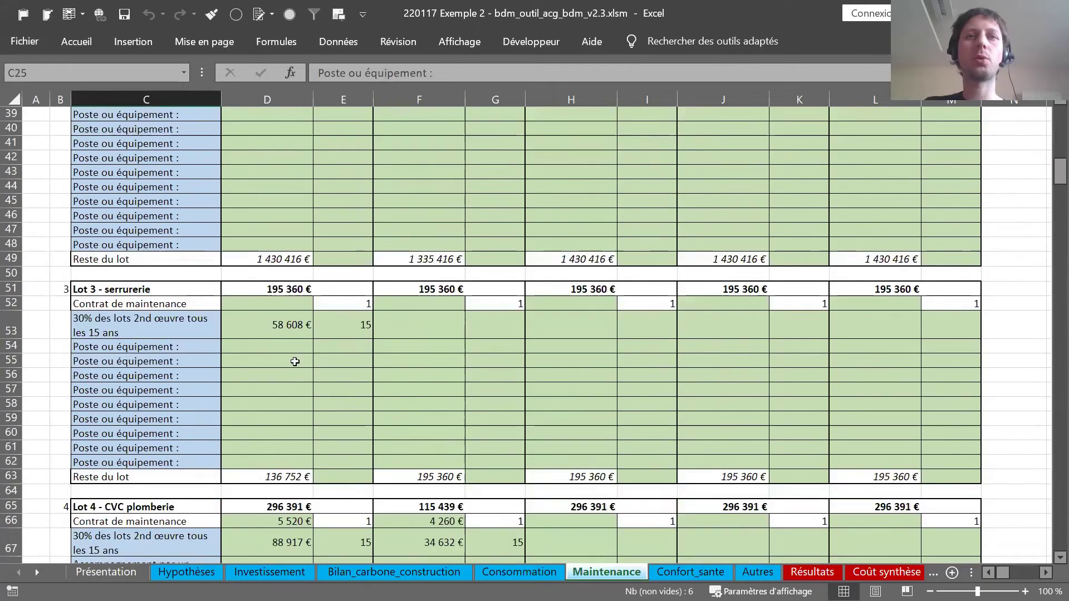
pyautogui.scroll(-2, 279, 401)
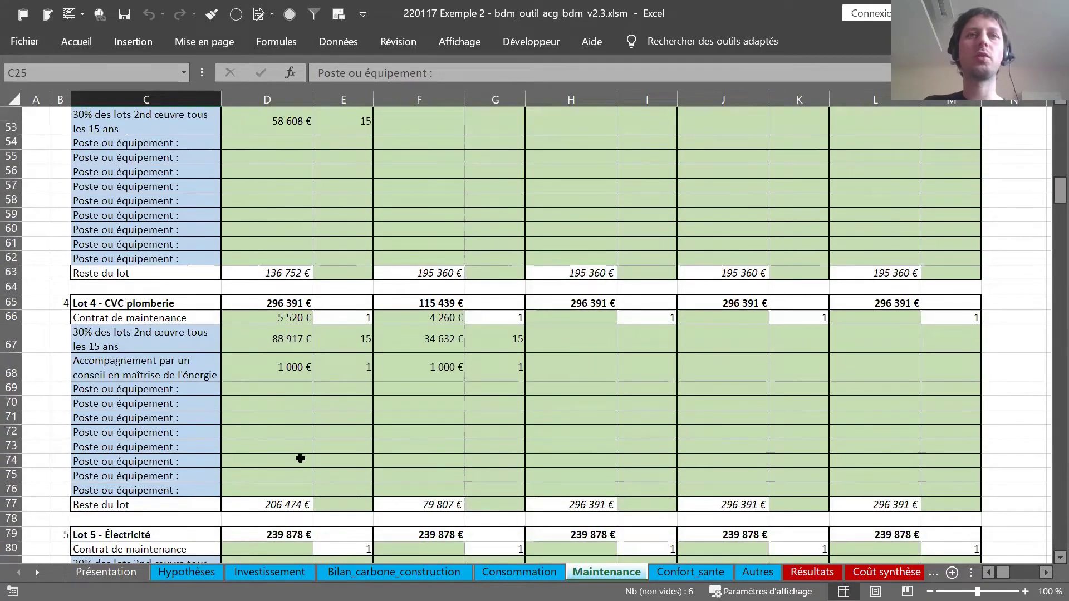
pyautogui.scroll(-1, 244, 413)
pyautogui.scroll(-1, 247, 414)
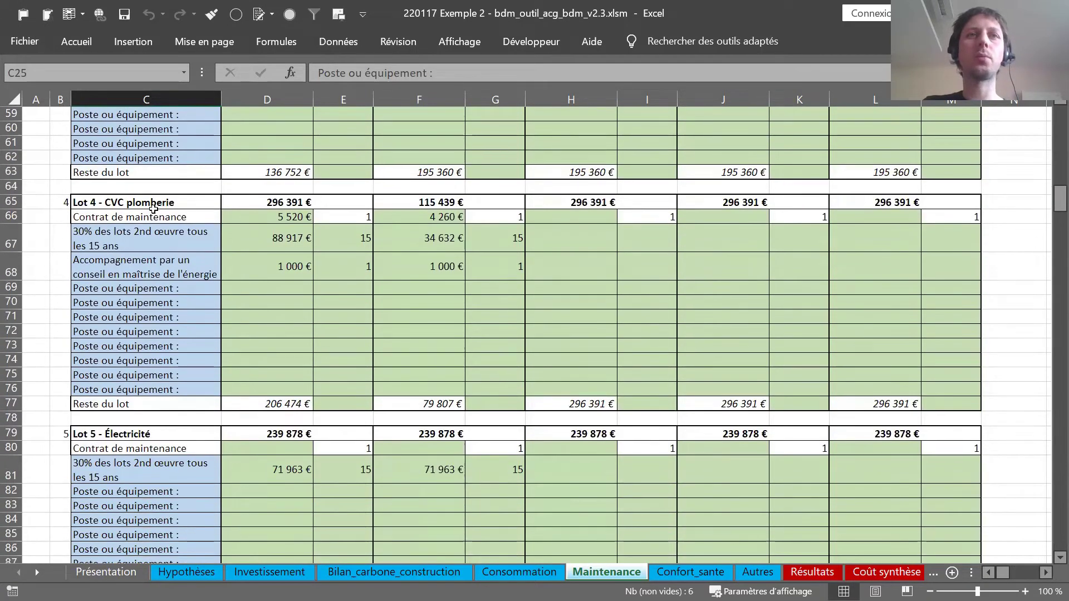
pyautogui.click(255, 216)
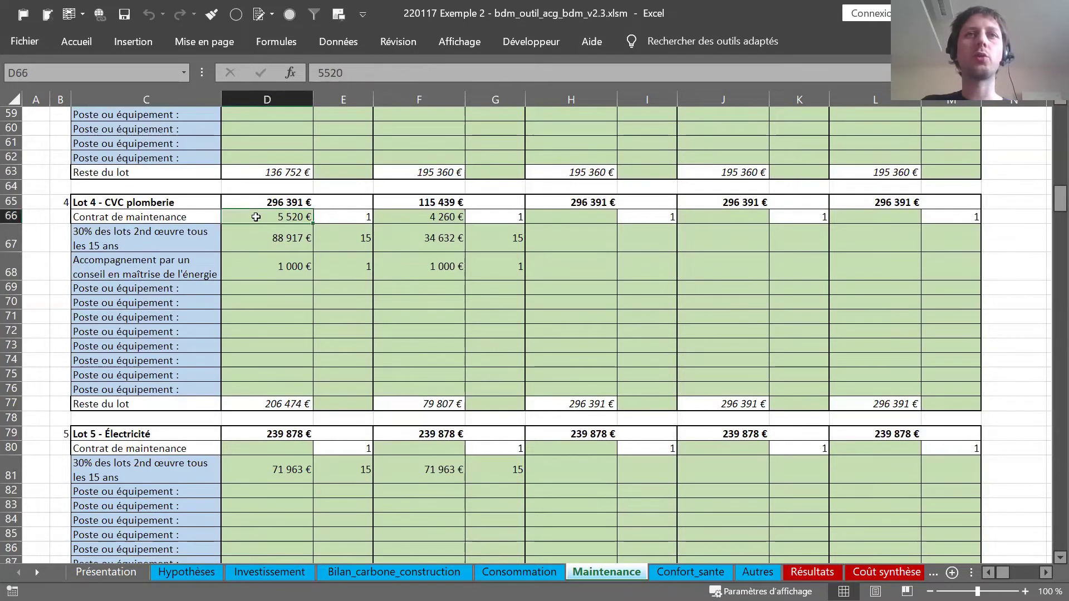
pyautogui.click(349, 211)
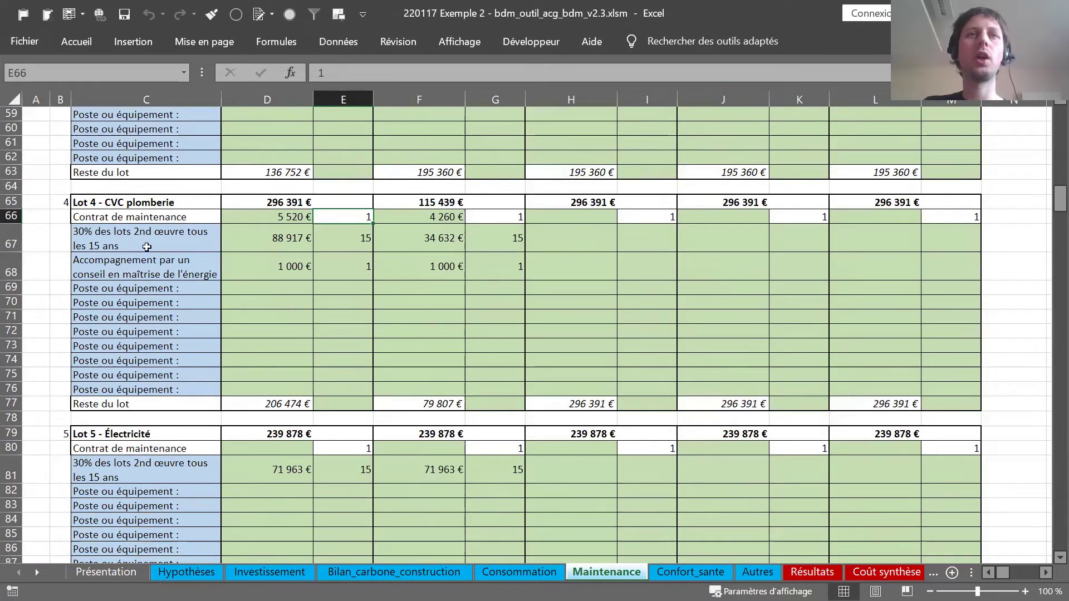
# Check Lot 4's 30% des lots 2nd œuvre renewal amounts for both buildings against the lot's investment cost, including the durée de vie
pyautogui.click(249, 237)
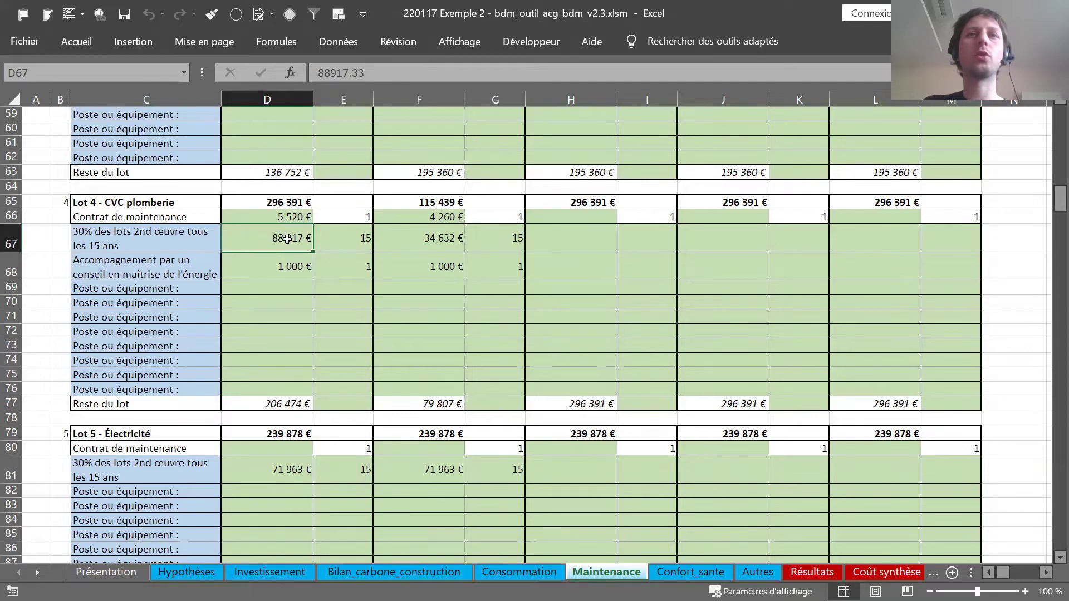
pyautogui.click(278, 200)
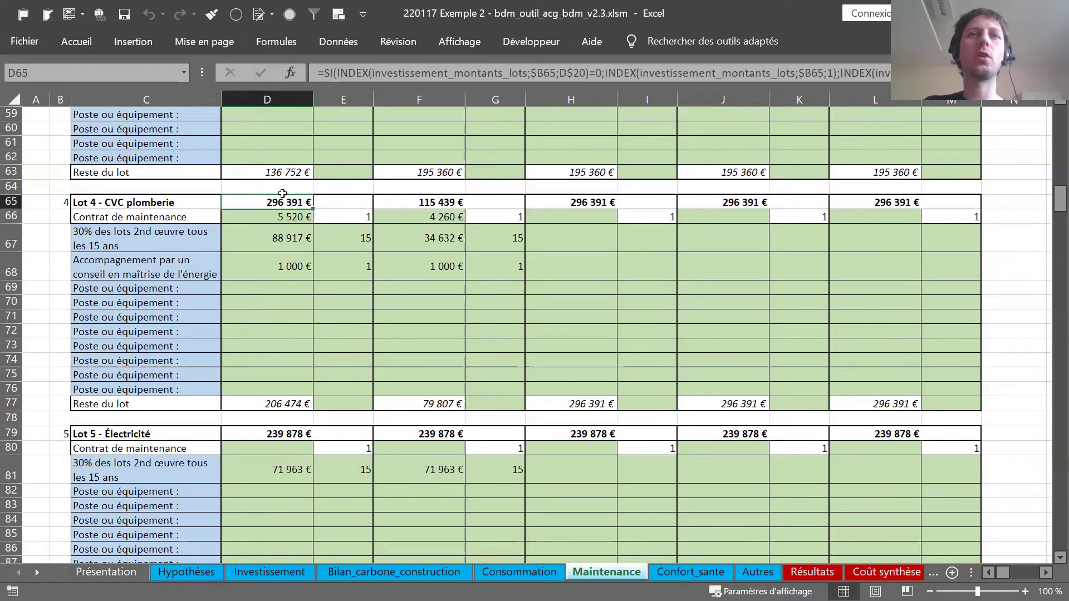
pyautogui.click(290, 237)
pyautogui.click(345, 239)
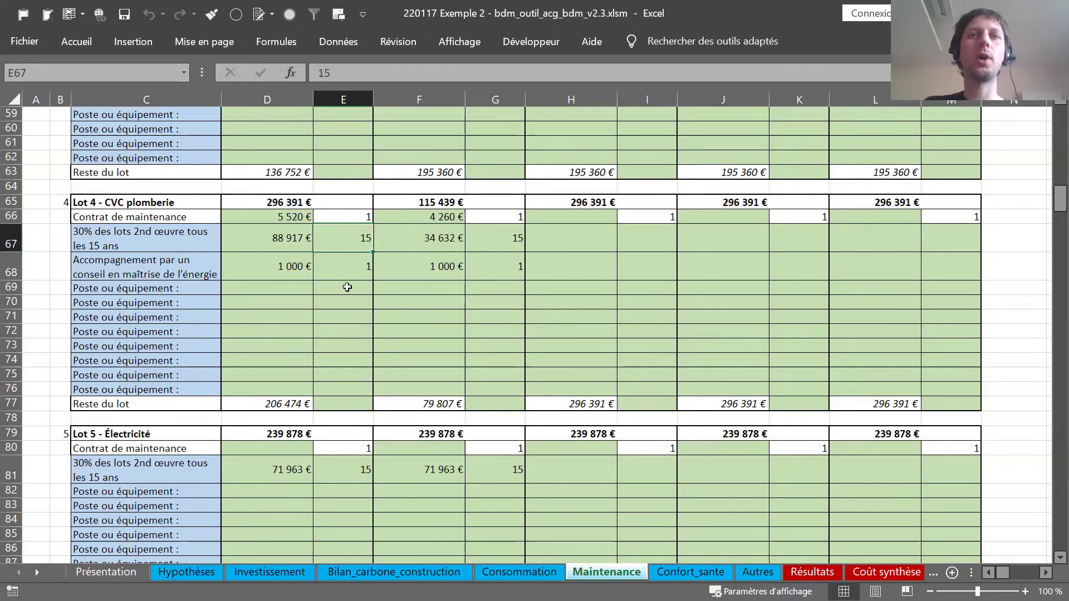
pyautogui.click(441, 236)
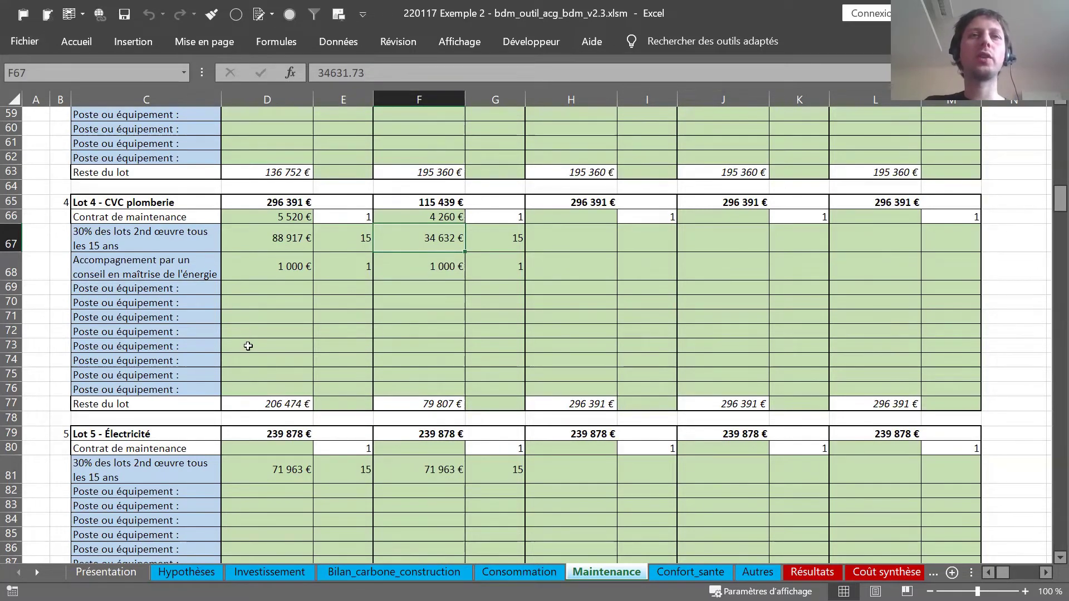
# Review the maintenance entries of the remaining lots, from Lot 5 - Électricité to the end of the lot tables
pyautogui.scroll(-2, 248, 346)
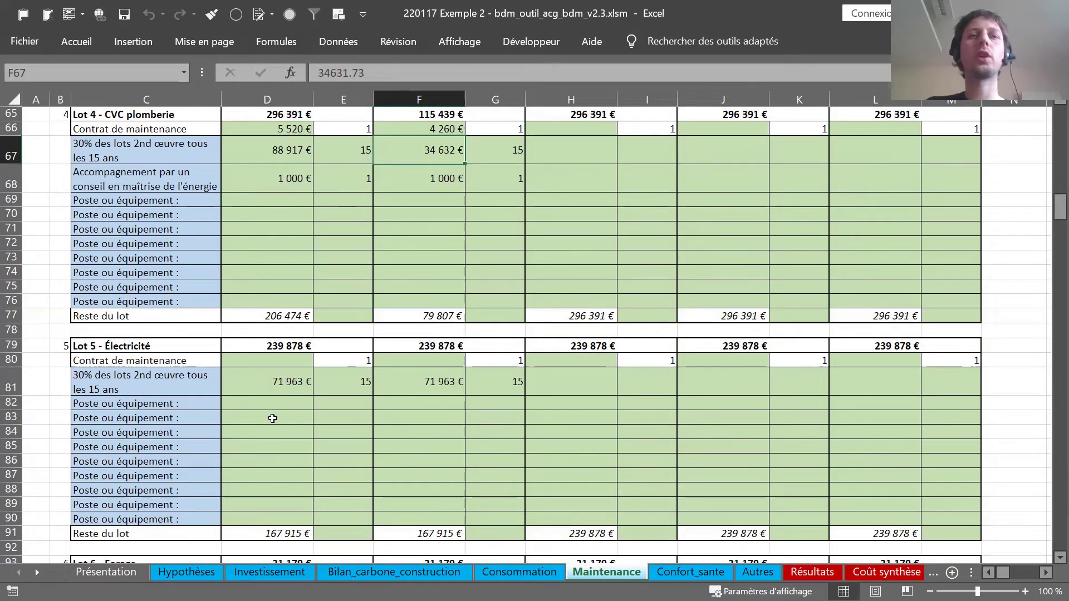
pyautogui.scroll(-4, 245, 418)
pyautogui.scroll(-5, 253, 419)
pyautogui.scroll(-3, 253, 420)
pyautogui.scroll(-7, 252, 420)
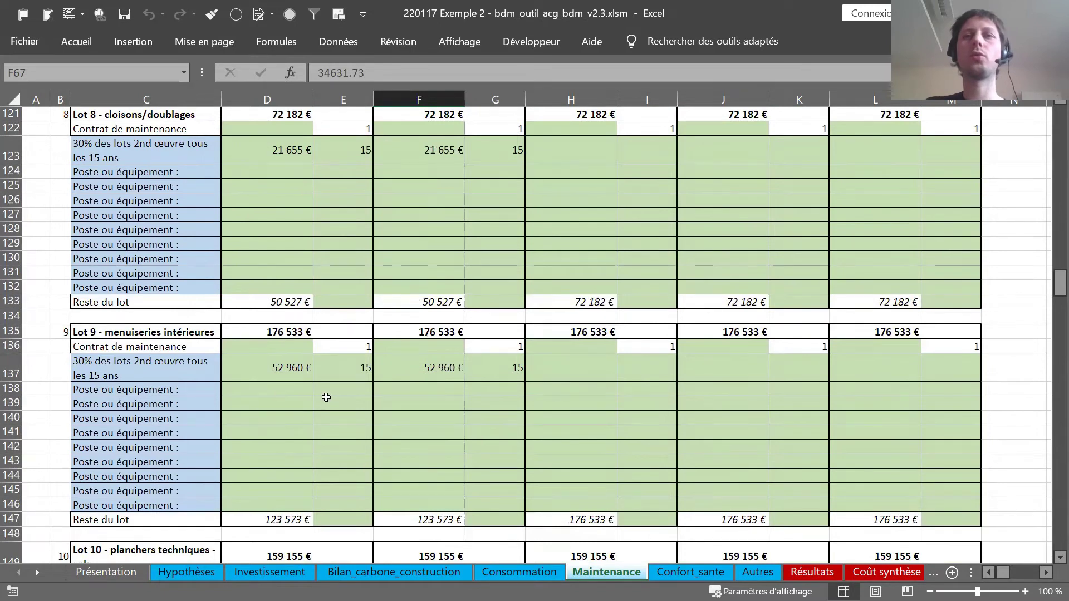
pyautogui.scroll(-2, 293, 364)
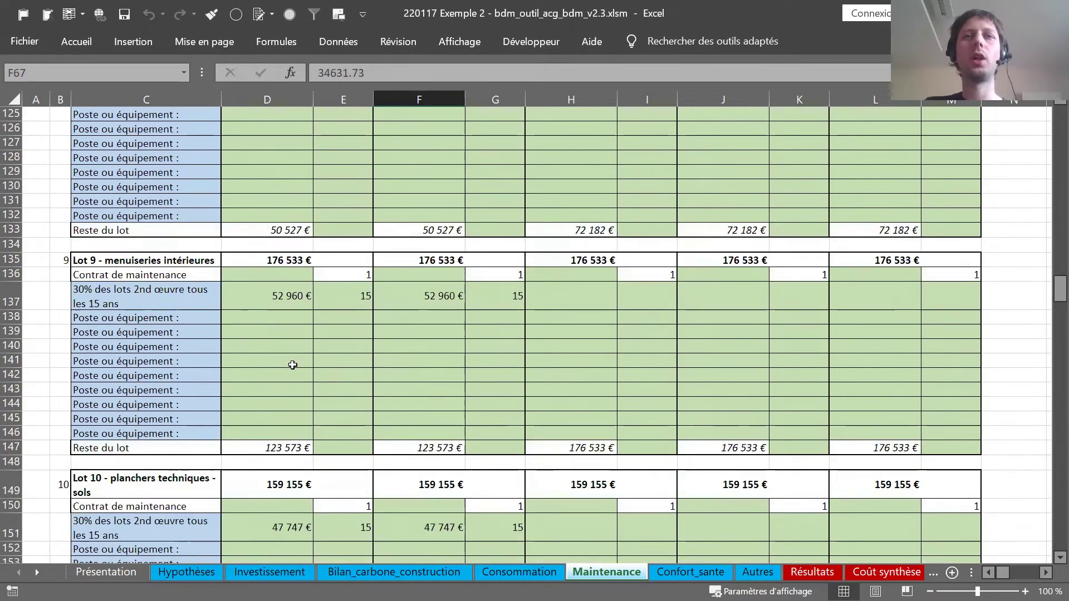
pyautogui.scroll(-20, 293, 365)
pyautogui.scroll(-20, 297, 364)
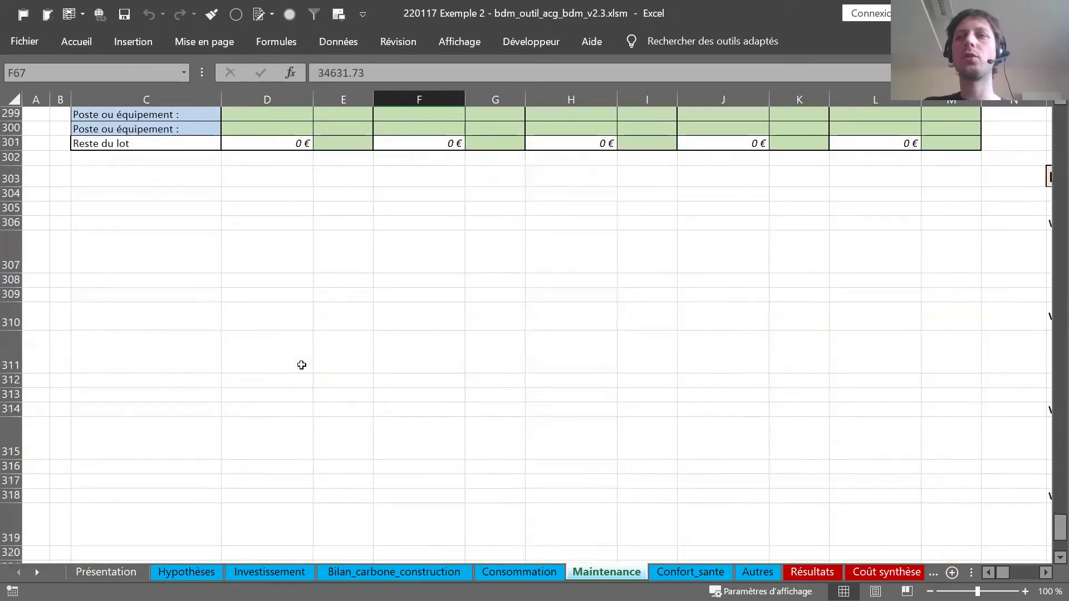
# Locate the Maintenance sheet's Détail des calculs and inspect the Bâtiment BDM annual maintenance costs for years 1 and 2
pyautogui.hscroll(5, 301, 365)
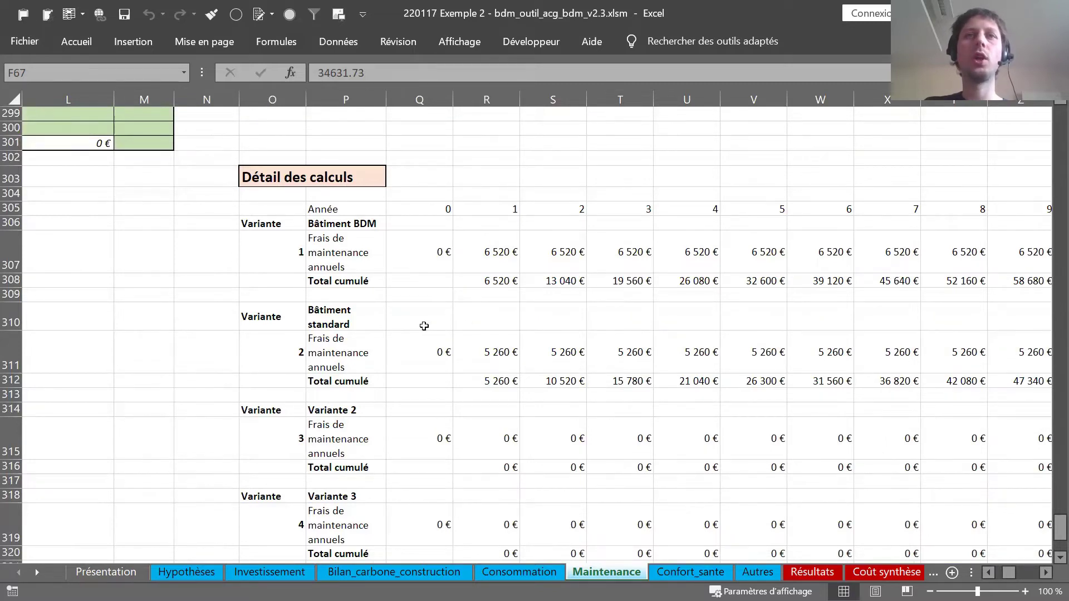
pyautogui.hscroll(1, 424, 326)
pyautogui.click(349, 255)
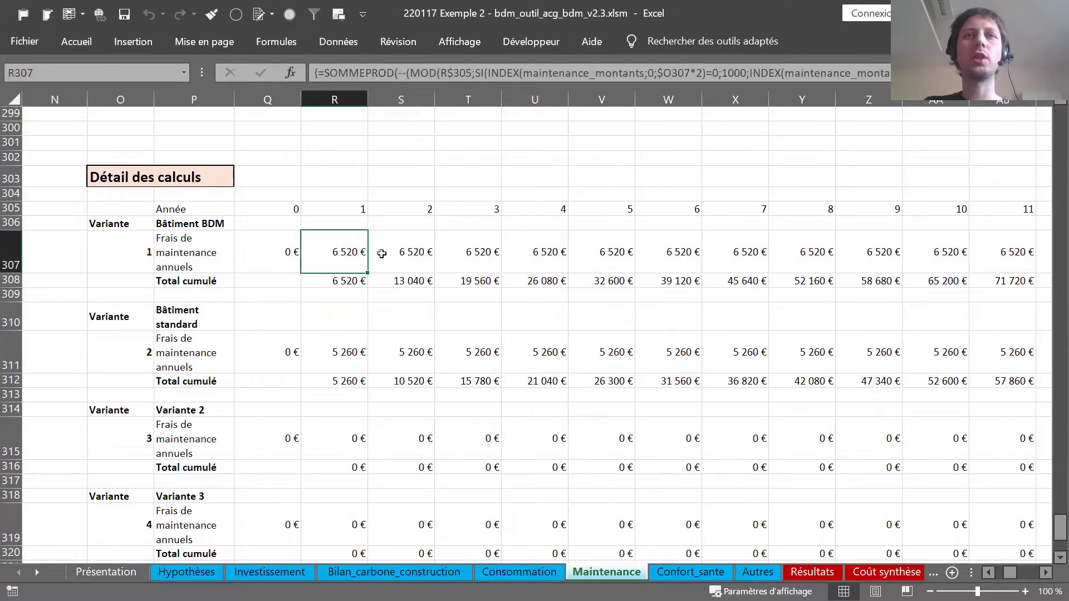
pyautogui.click(371, 267)
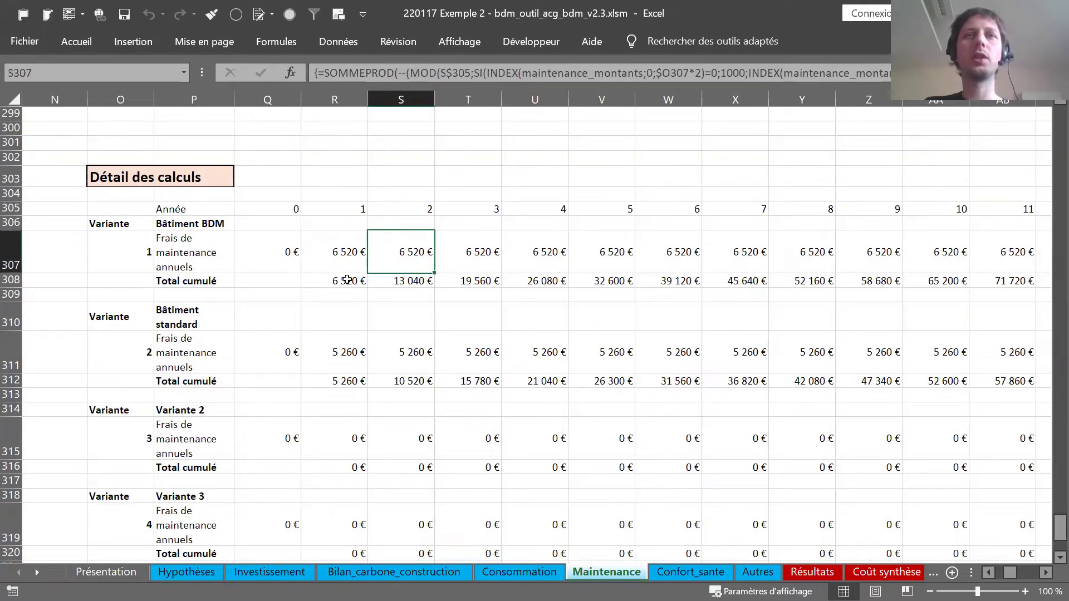
# Follow the Bâtiment BDM Total cumulé of maintenance costs year by year, from year 1 past year 14
pyautogui.click(348, 280)
pyautogui.press('Right')
pyautogui.press('Right')
pyautogui.press('Right')
pyautogui.press('Right')
pyautogui.press('Right')
pyautogui.press('Right')
pyautogui.press('Right')
pyautogui.press('Right')
pyautogui.press('Right')
pyautogui.press('Right')
pyautogui.press('Right')
pyautogui.press('Right')
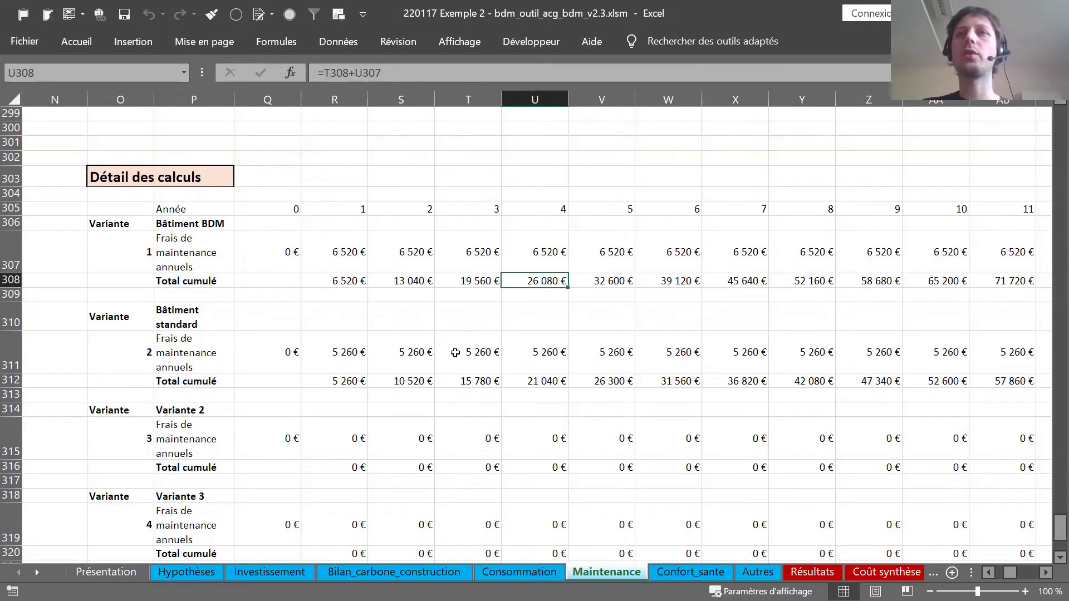
pyautogui.press('Right')
pyautogui.press('Right')
pyautogui.press('Right')
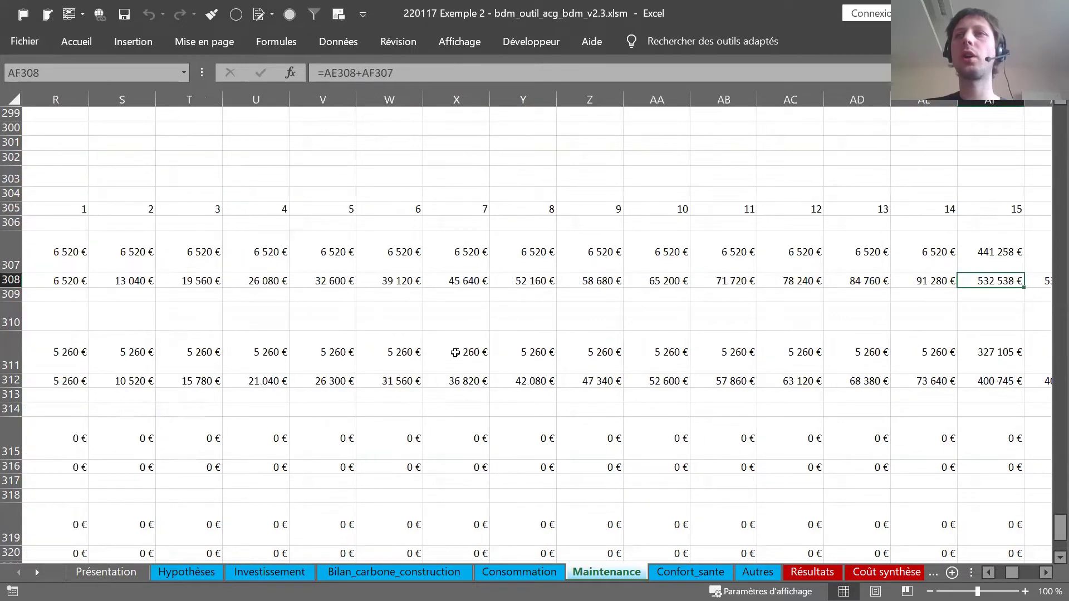
# Compare the Bâtiment BDM cumulative maintenance totals of years 14 and 15, and continue along the row to year 20
pyautogui.press('Left')
pyautogui.press('Left')
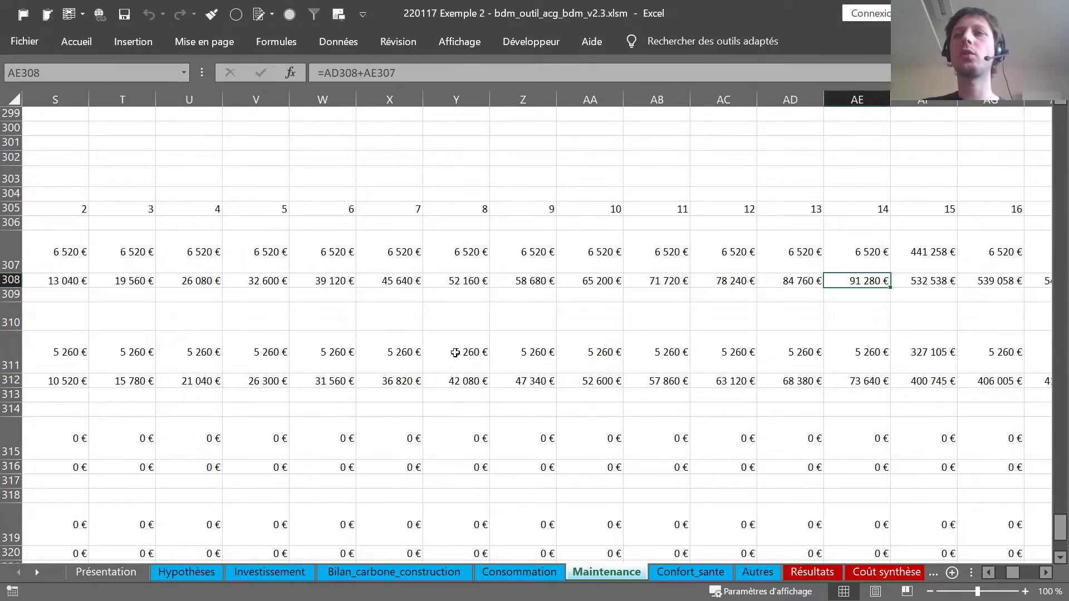
pyautogui.press('Right')
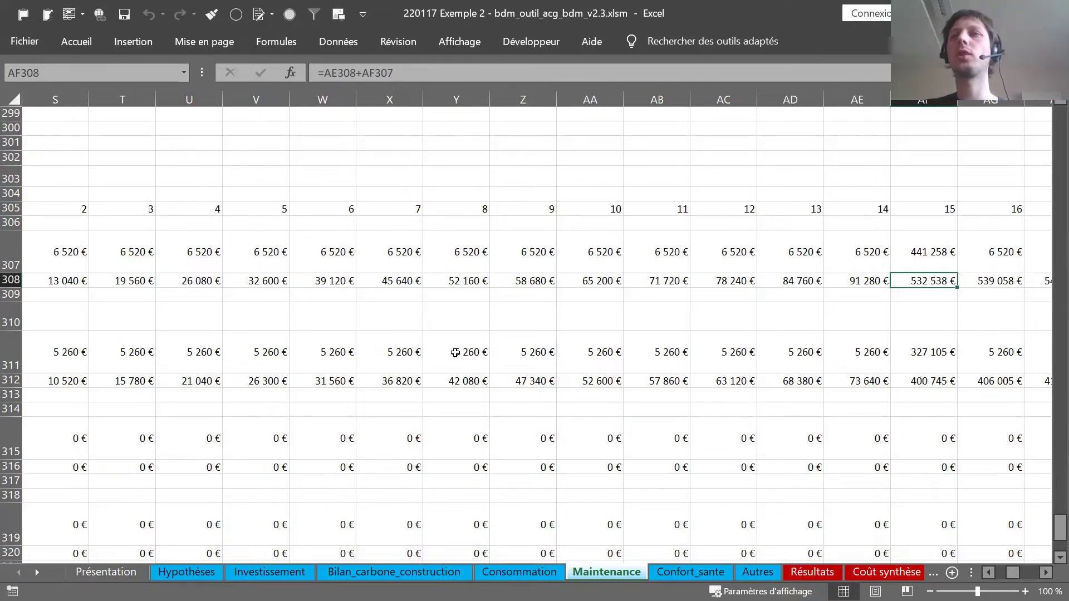
pyautogui.press('Right')
pyautogui.press('Right')
pyautogui.press('Right')
pyautogui.press('Right')
pyautogui.press('Right')
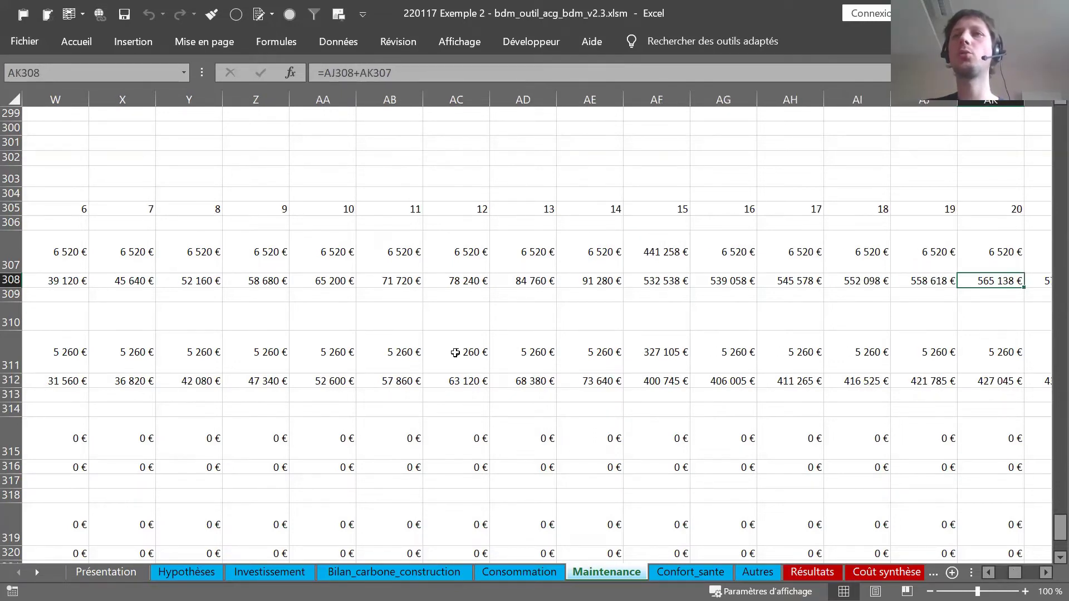
# Inspect the Bâtiment BDM annual maintenance cost in year 15 and the cumulative totals through year 18
pyautogui.press('Left')
pyautogui.press('Left')
pyautogui.press('Left')
pyautogui.press('Left')
pyautogui.press('Left')
pyautogui.press('Up')
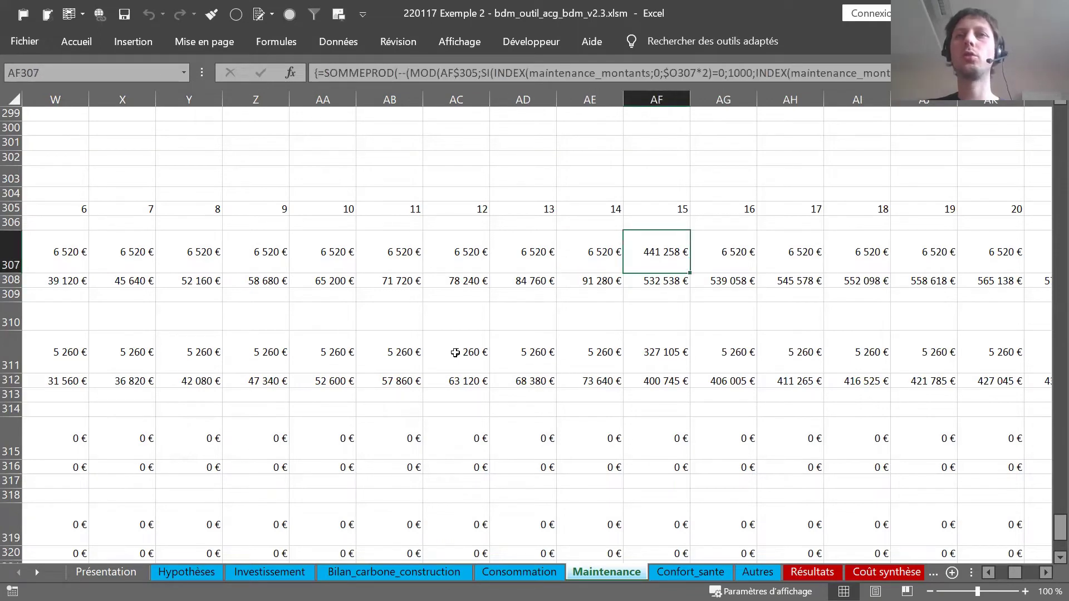
pyautogui.press('Right')
pyautogui.press('Down')
pyautogui.press('Right')
pyautogui.press('Right')
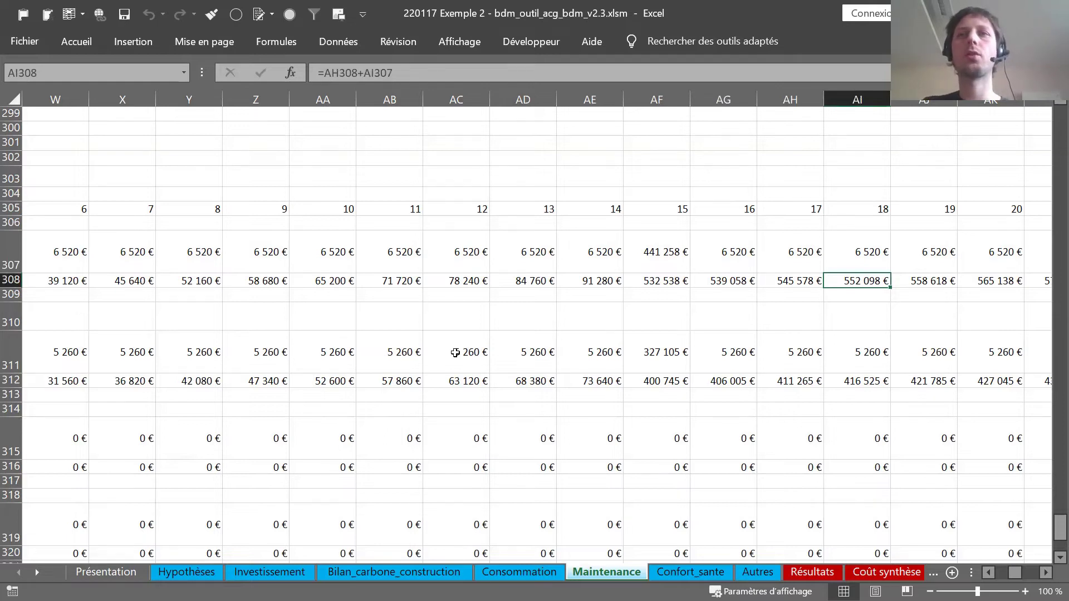
# Return to the start of the Maintenance sheet, and open the Confort_sante sheet
pyautogui.hscroll(-8, 455, 352)
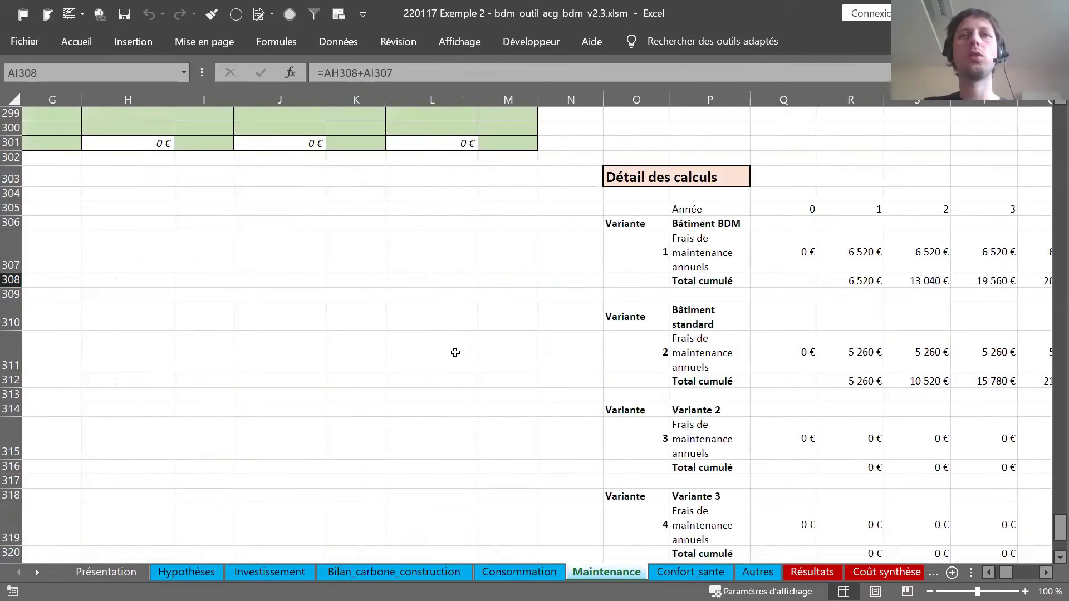
pyautogui.scroll(20, 455, 352)
pyautogui.hscroll(-3, 455, 352)
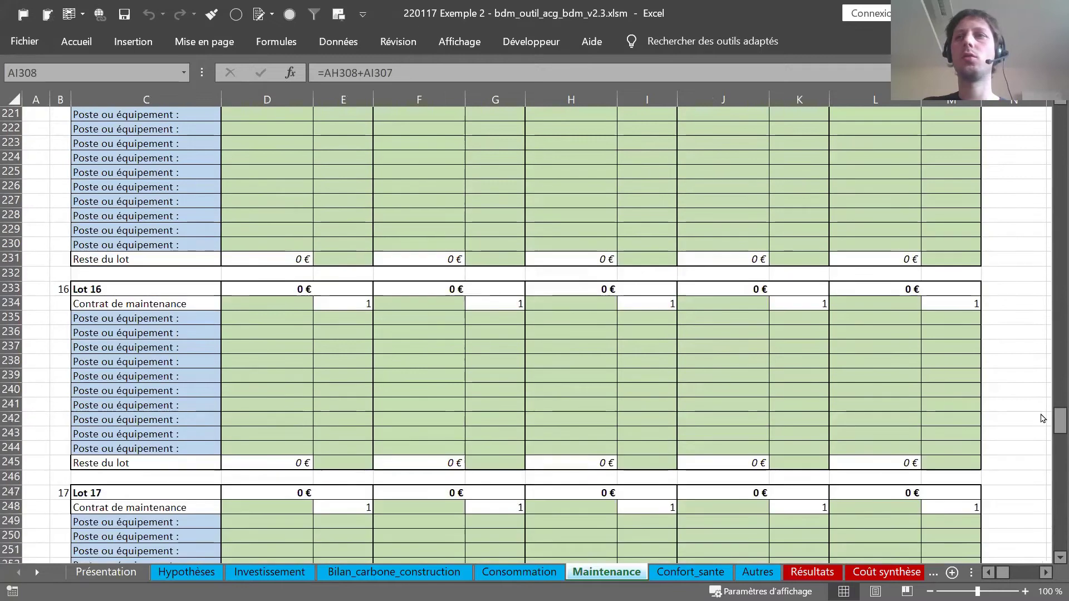
pyautogui.moveTo(1054, 423); pyautogui.dragTo(1000, 174)
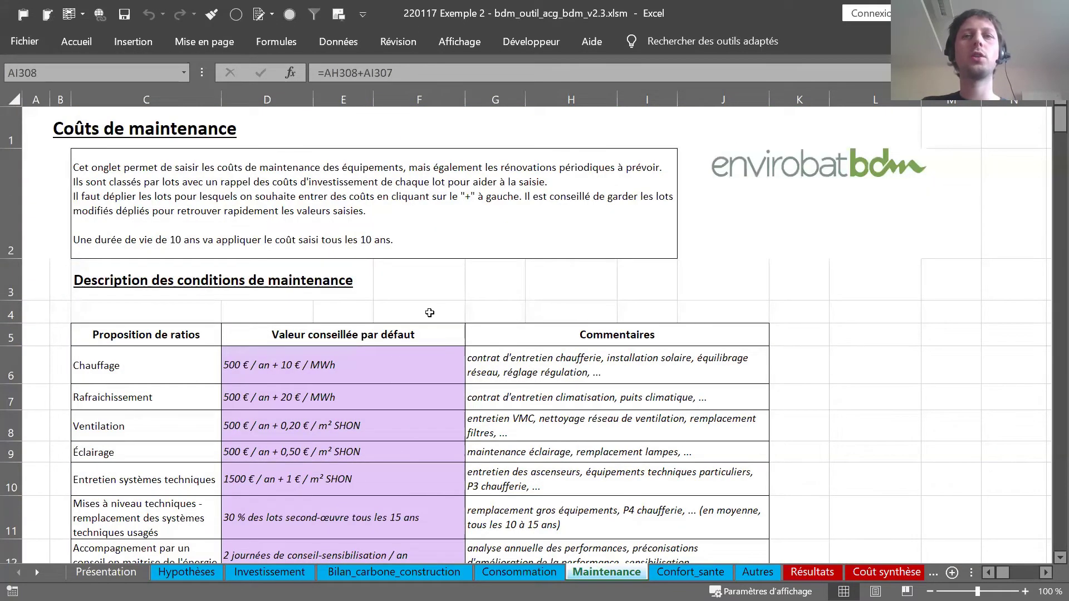
pyautogui.click(699, 573)
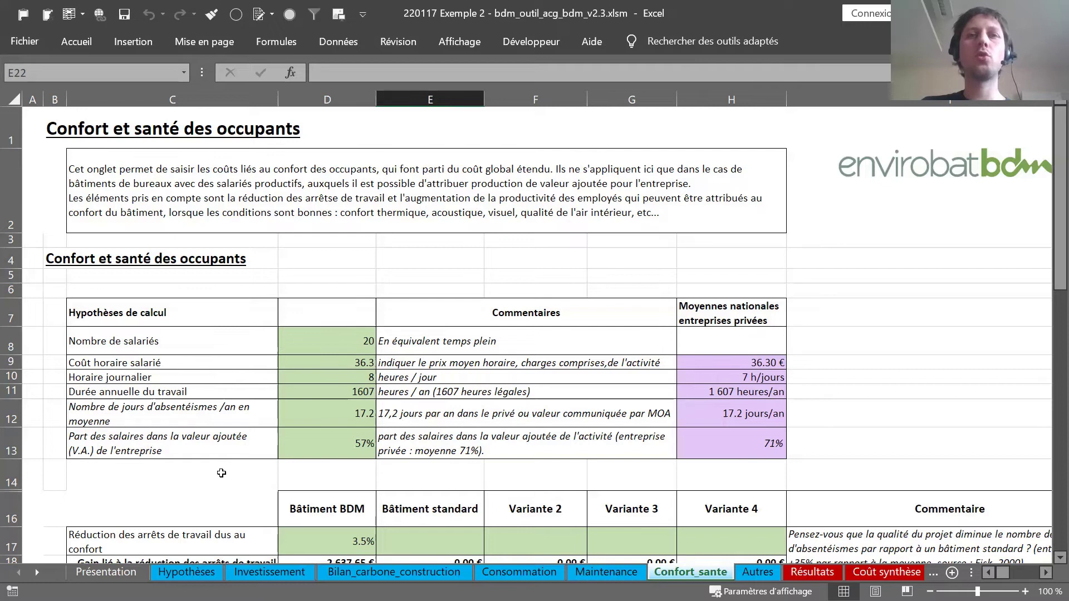
# Review the Hypothèses de calcul inputs and the absenteeism and productivity gain rows for occupant comfort
pyautogui.scroll(-1, 221, 472)
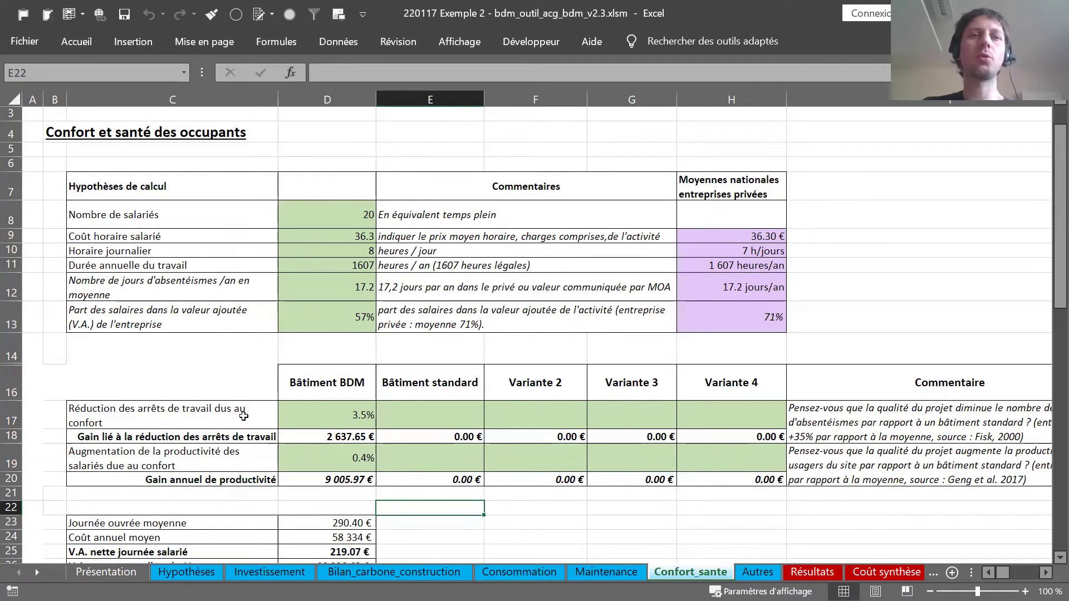
pyautogui.click(144, 456)
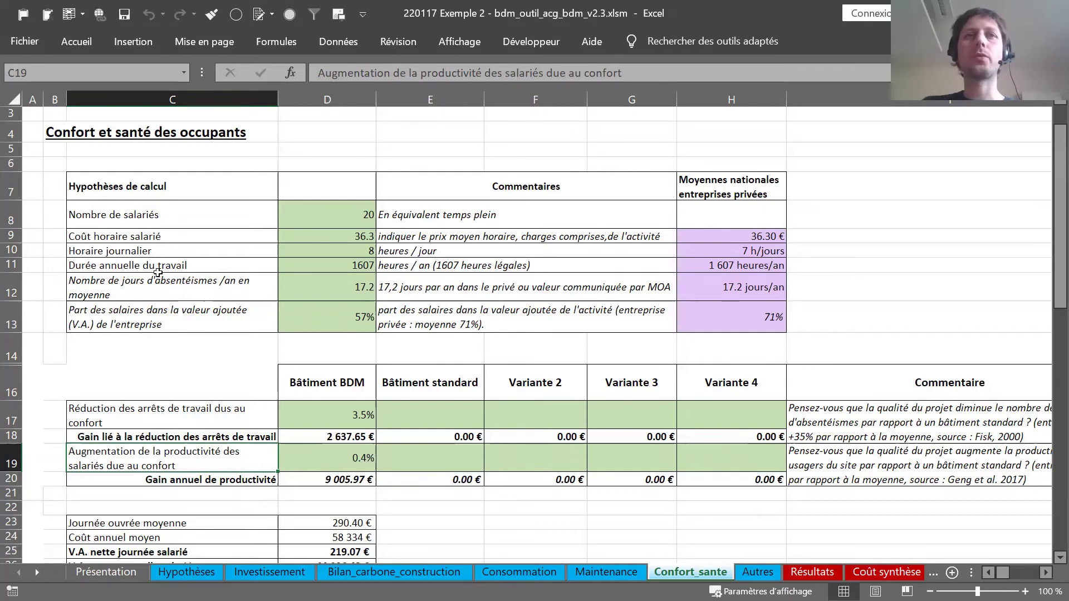
pyautogui.moveTo(336, 208); pyautogui.dragTo(338, 315)
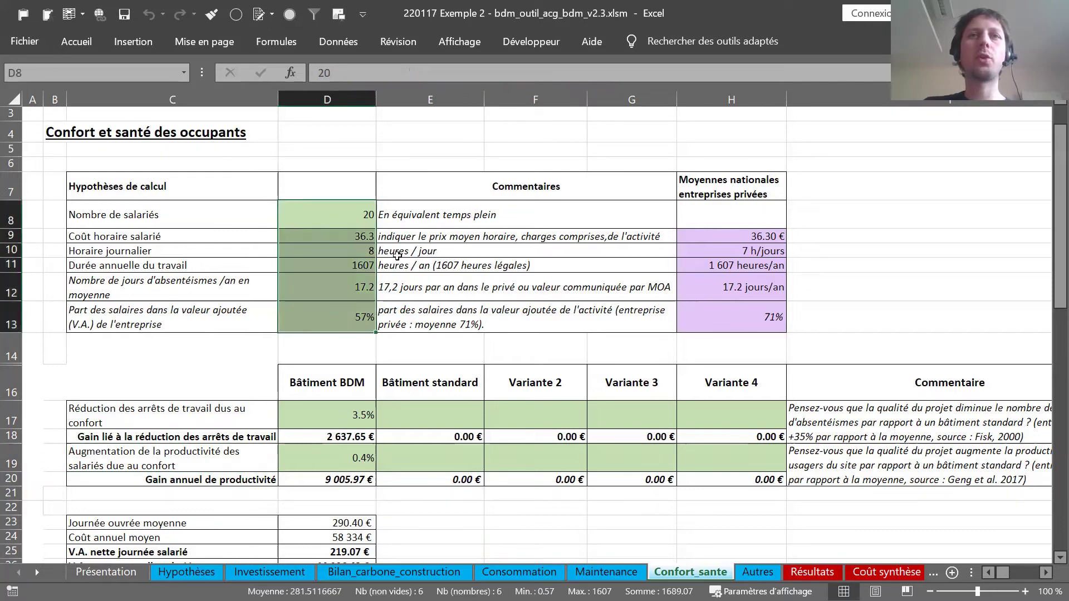
pyautogui.click(348, 355)
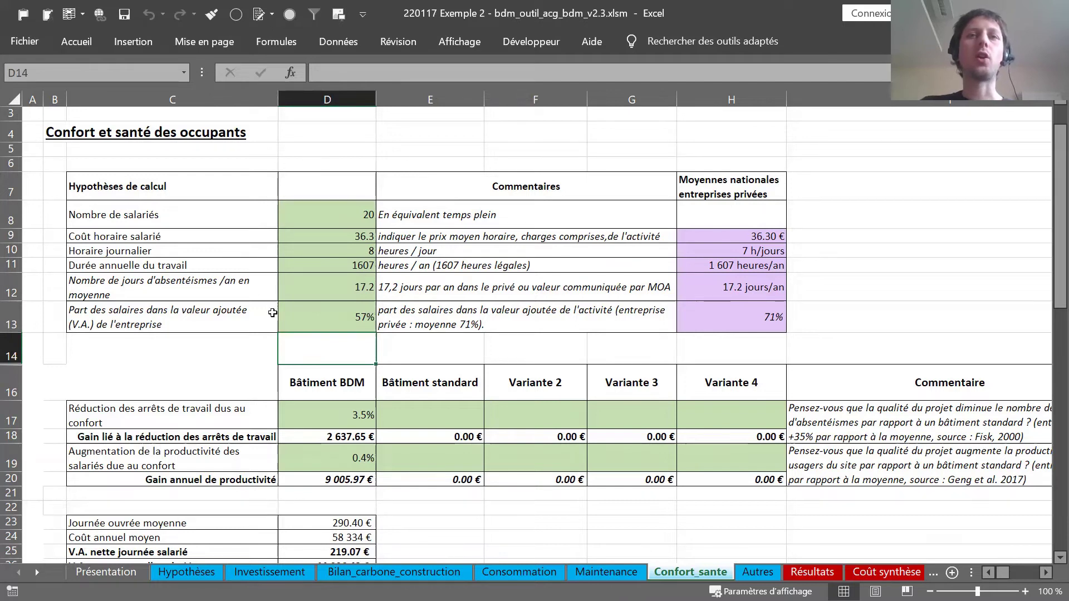
pyautogui.click(210, 497)
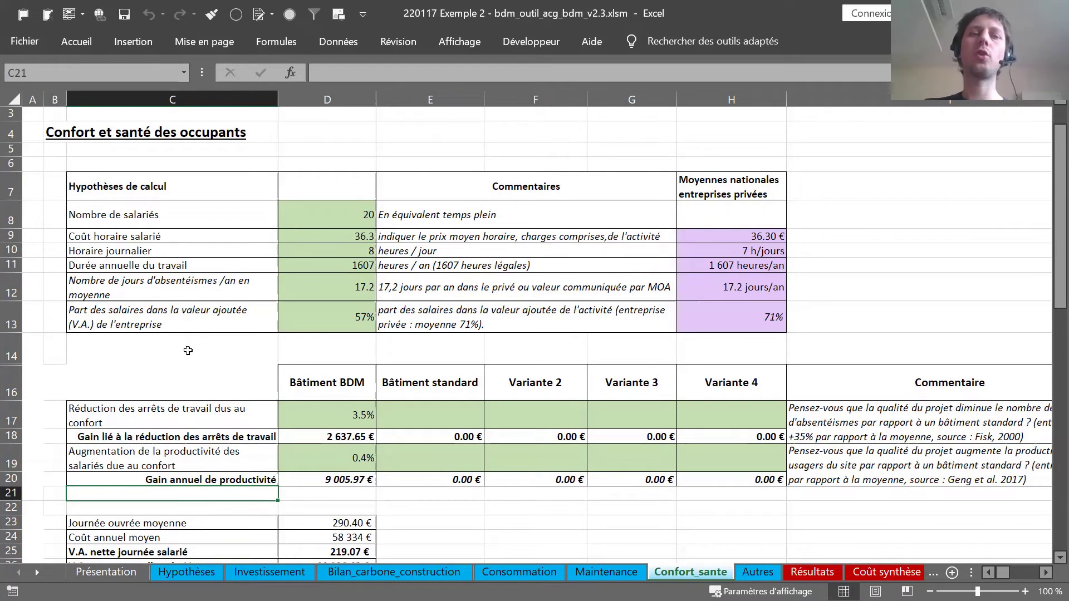
# Inspect the average absenteeism days and the salary share of value added in the Hypothèses de calcul table
pyautogui.click(56, 344)
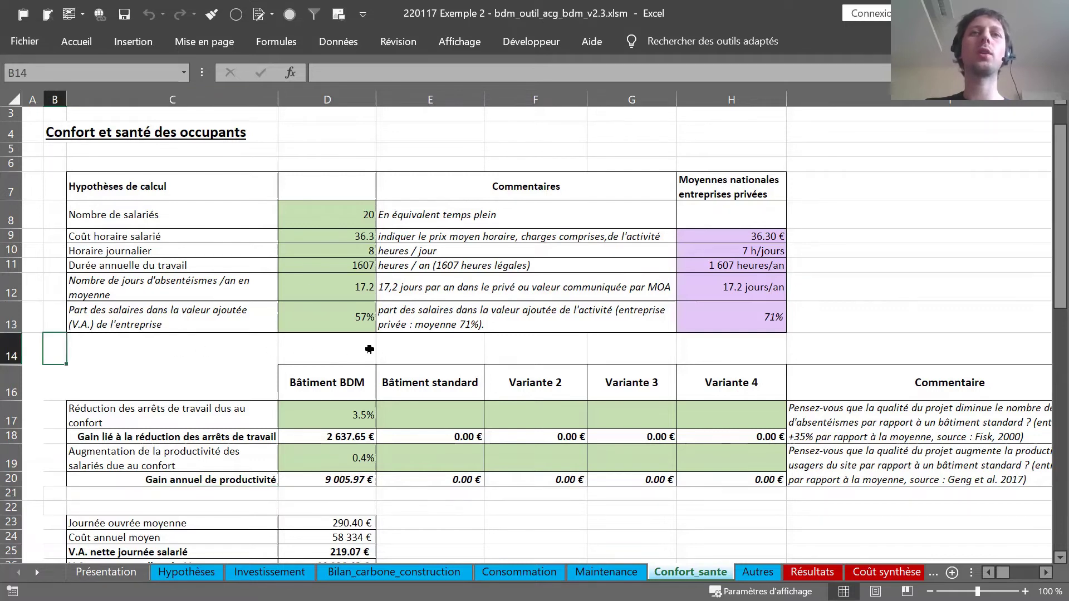
pyautogui.click(353, 351)
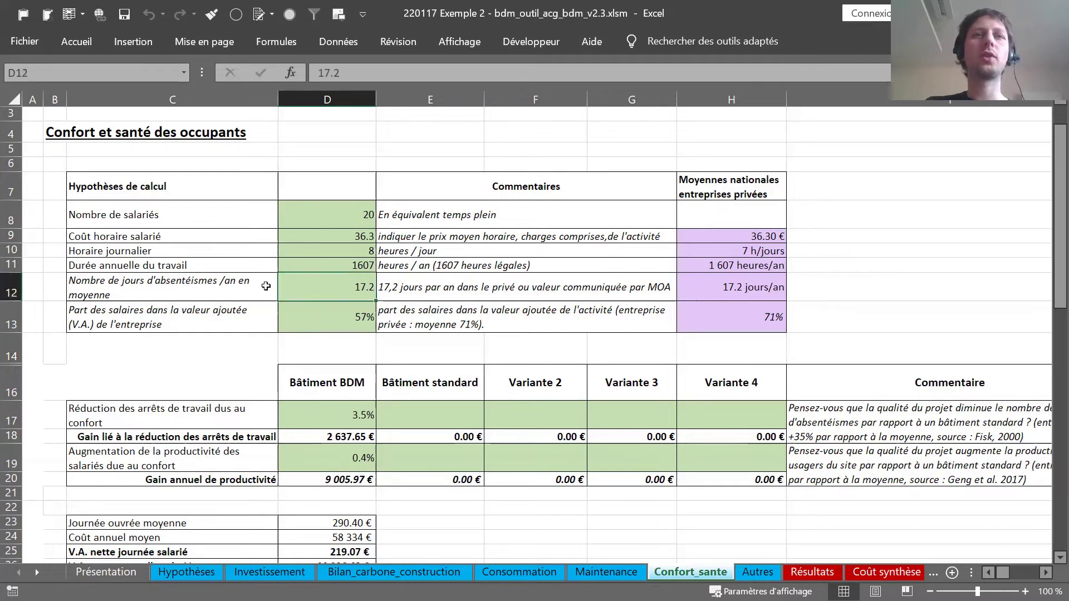
pyautogui.click(318, 317)
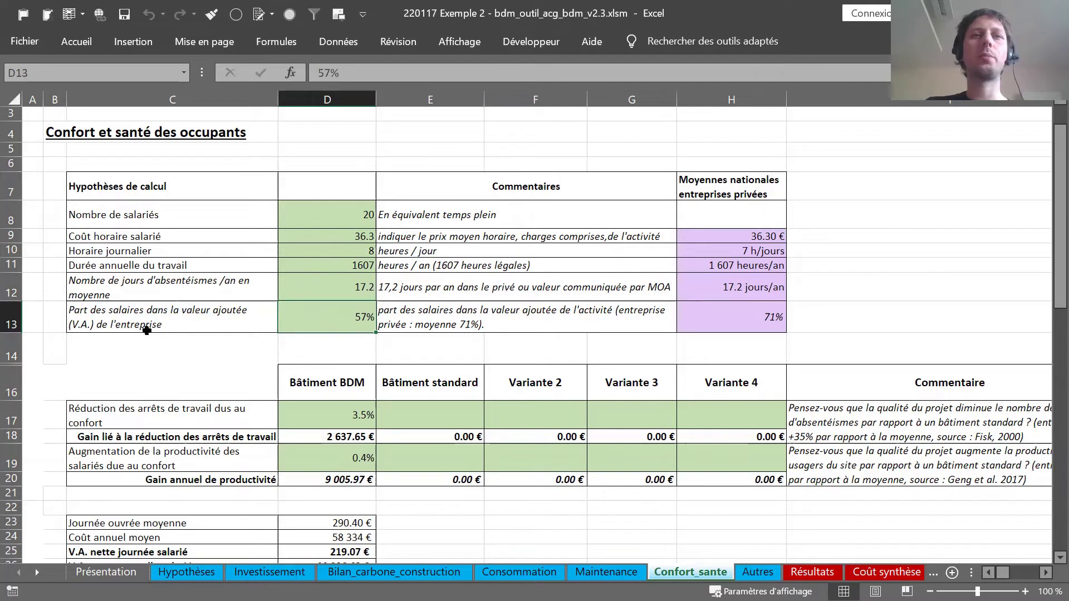
pyautogui.click(345, 349)
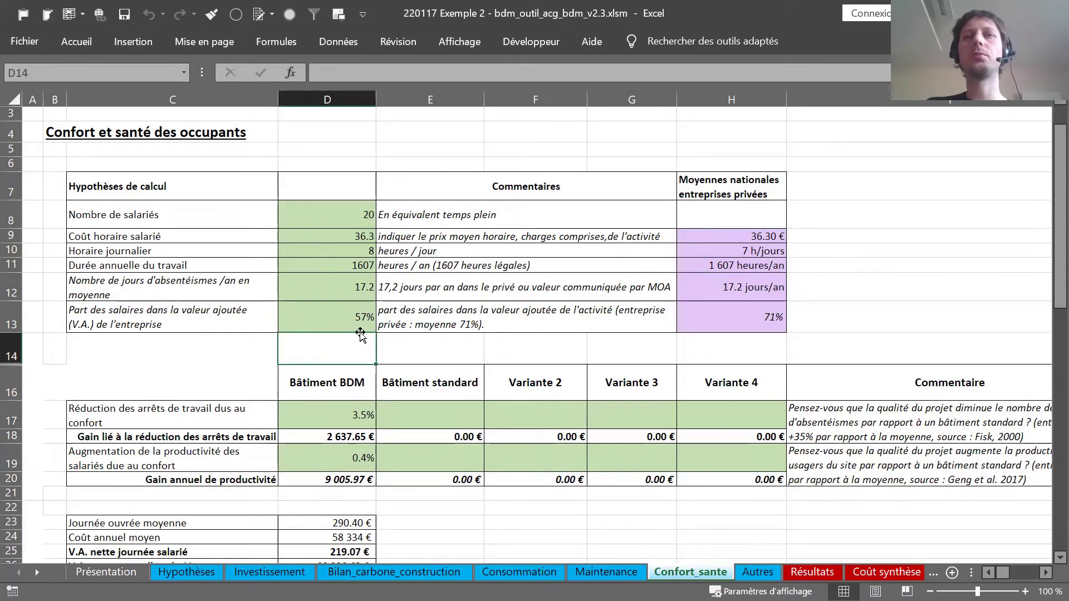
# Inspect the Bâtiment BDM work-stoppage reduction and productivity increase rates, and the annual productivity gain formula
pyautogui.scroll(-1, 359, 337)
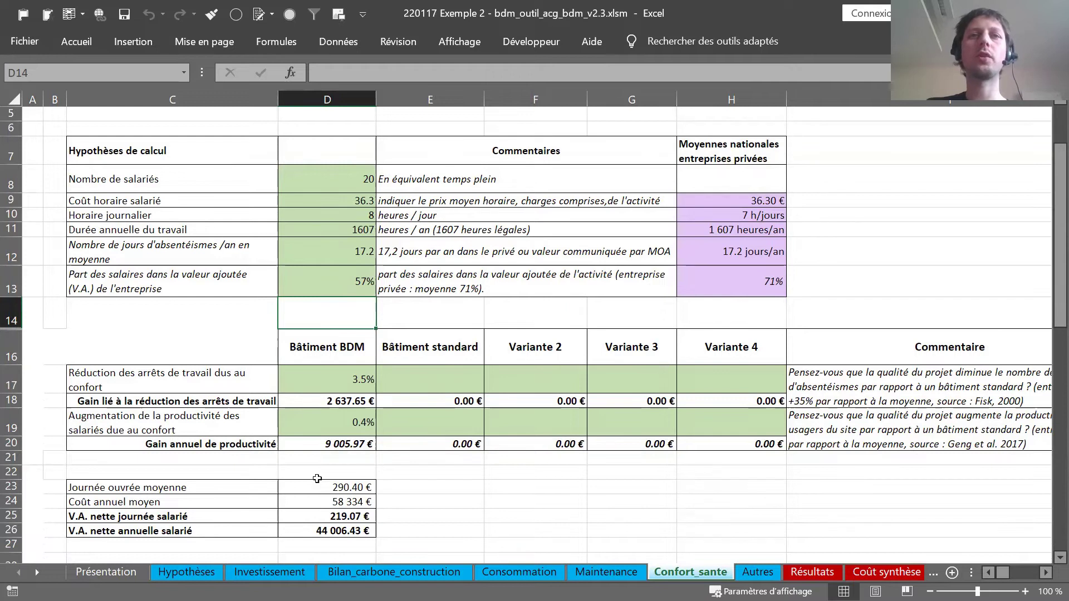
pyautogui.click(345, 373)
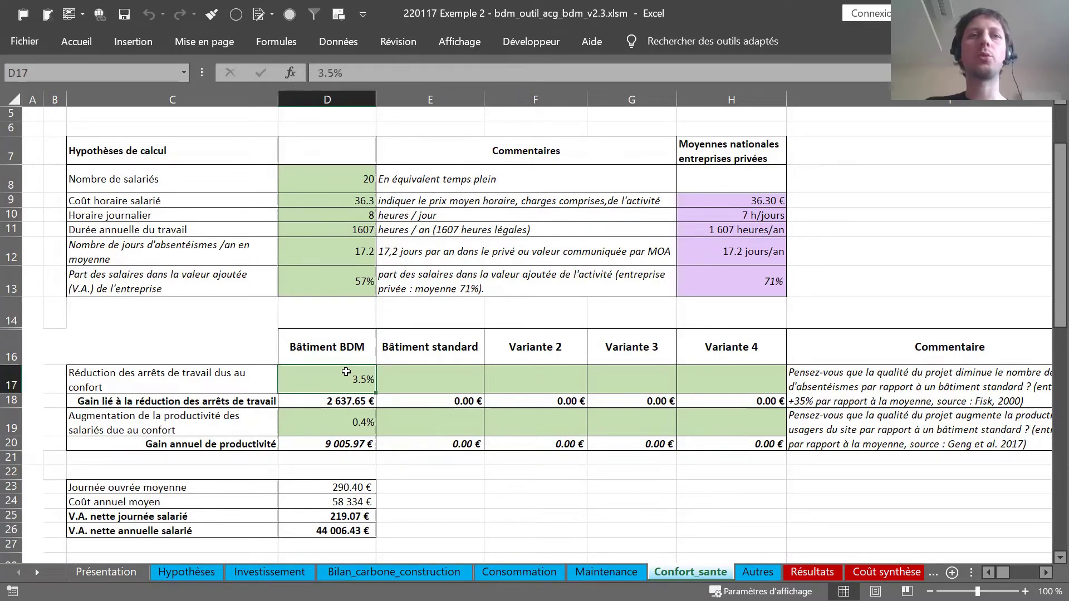
pyautogui.click(309, 424)
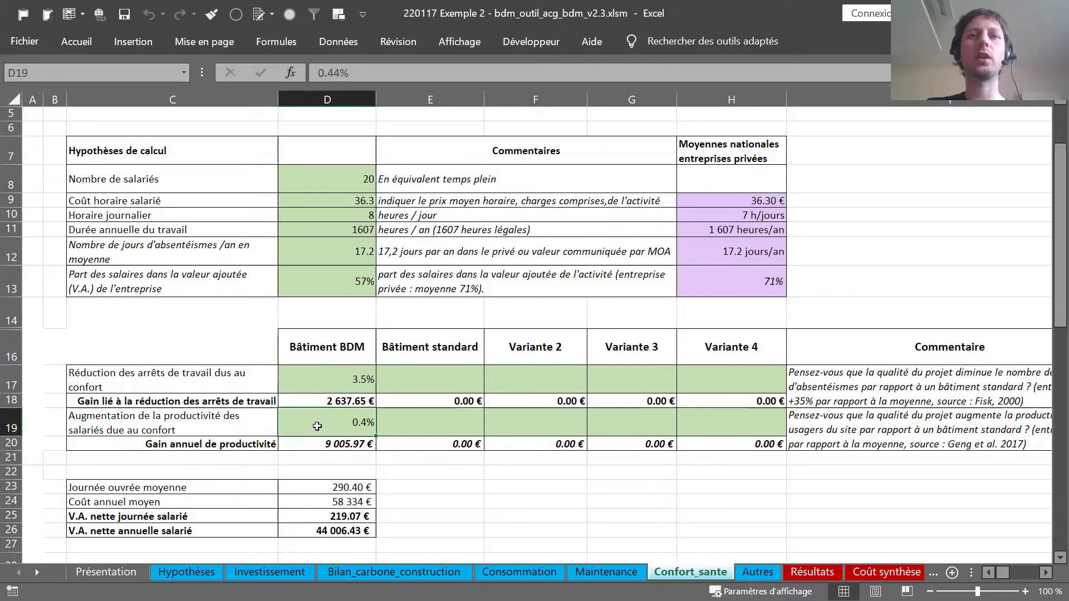
pyautogui.click(334, 445)
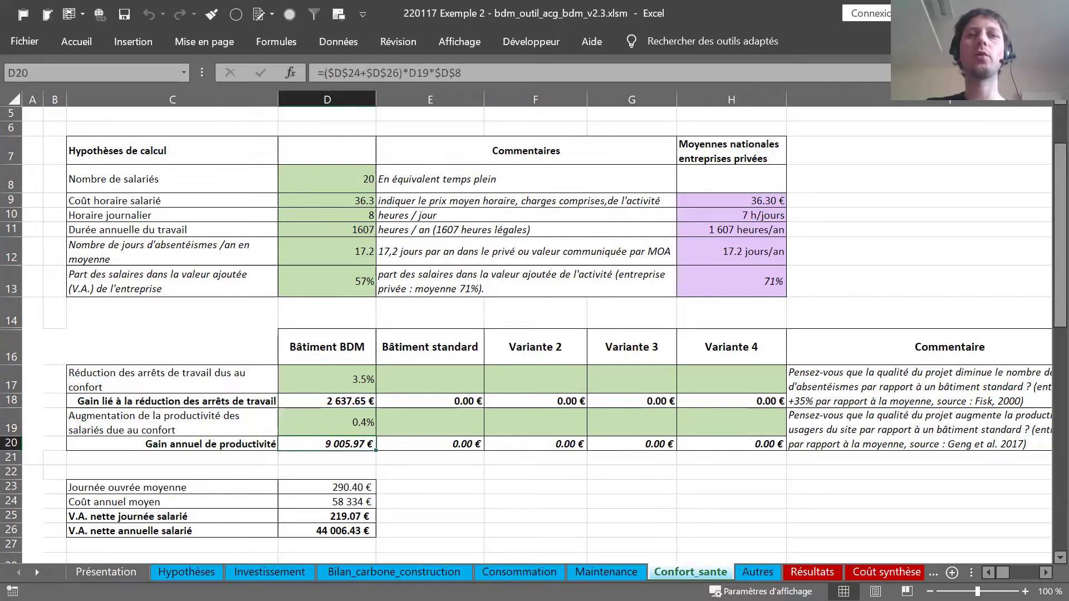
pyautogui.click(416, 469)
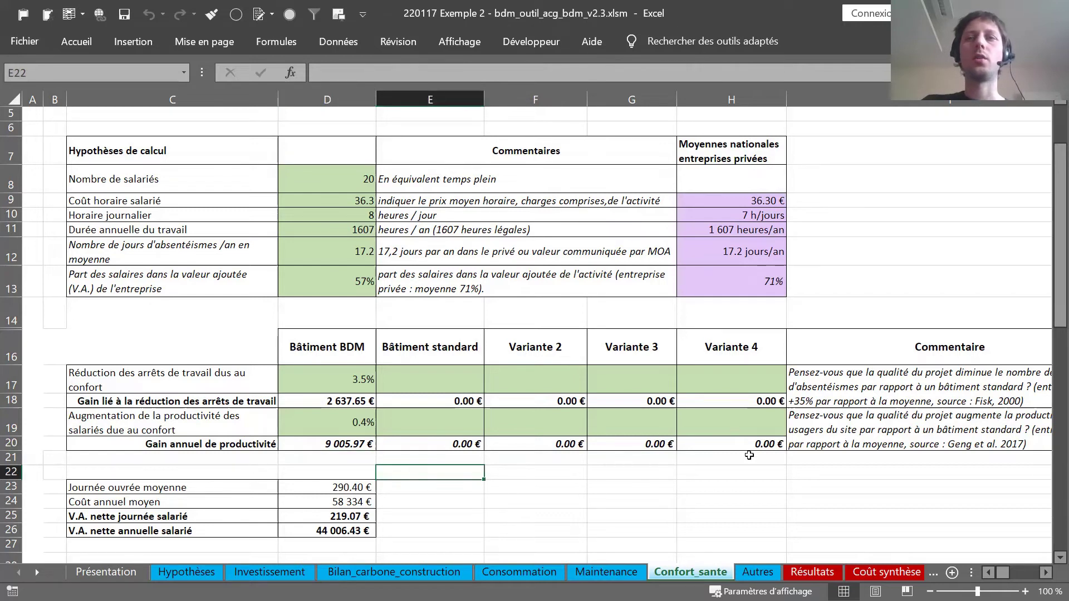
# Examine the cumulative comfort costs per variant under Détail des calculs, and return to the start of the Confort_sante sheet
pyautogui.scroll(-4, 601, 406)
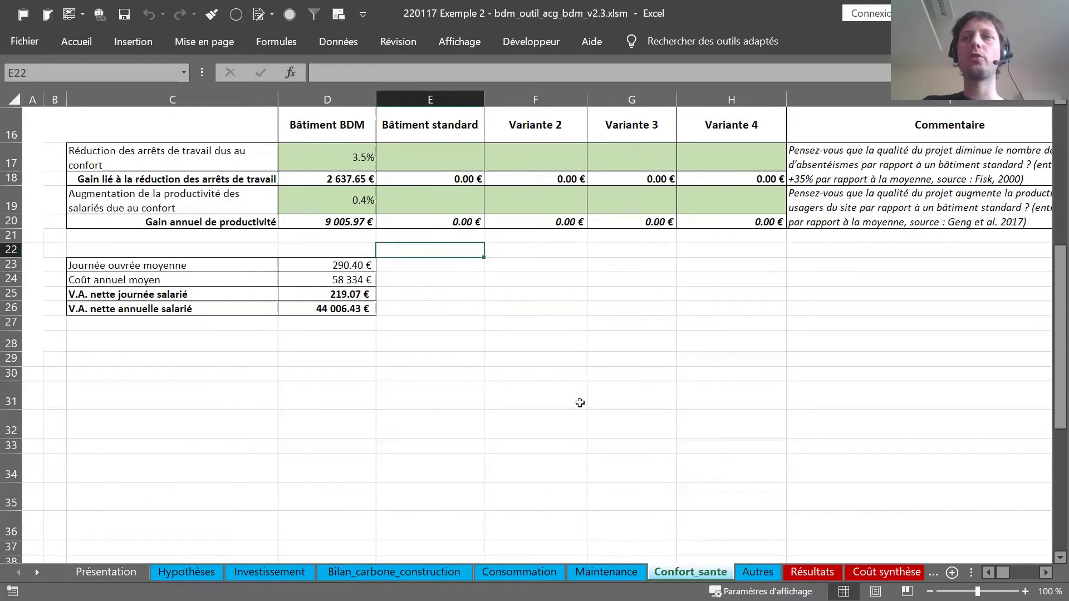
pyautogui.hscroll(6, 580, 408)
pyautogui.hscroll(3, 579, 408)
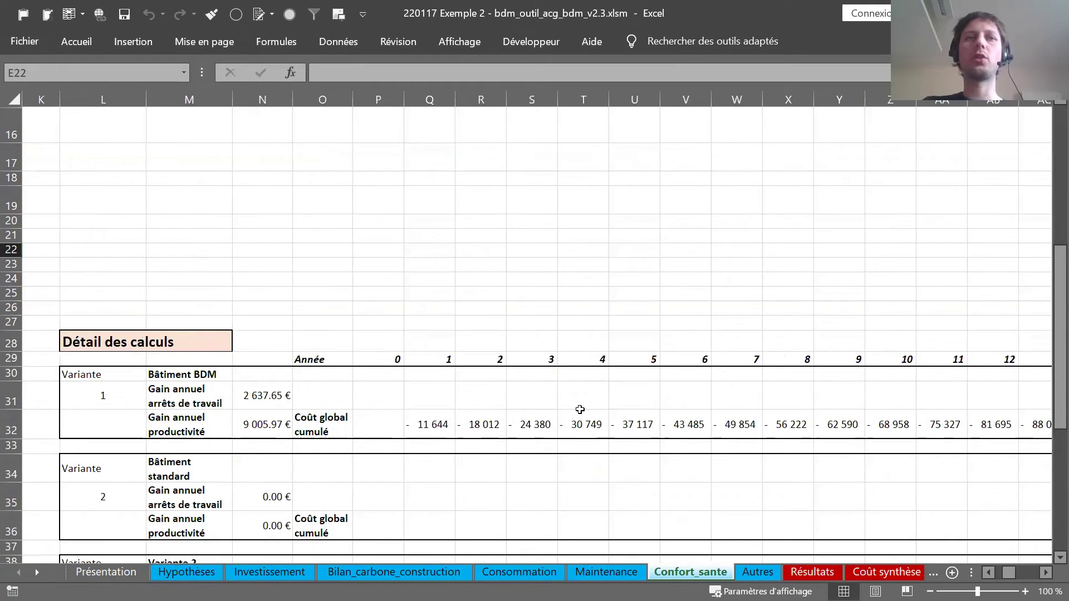
pyautogui.scroll(-1, 580, 409)
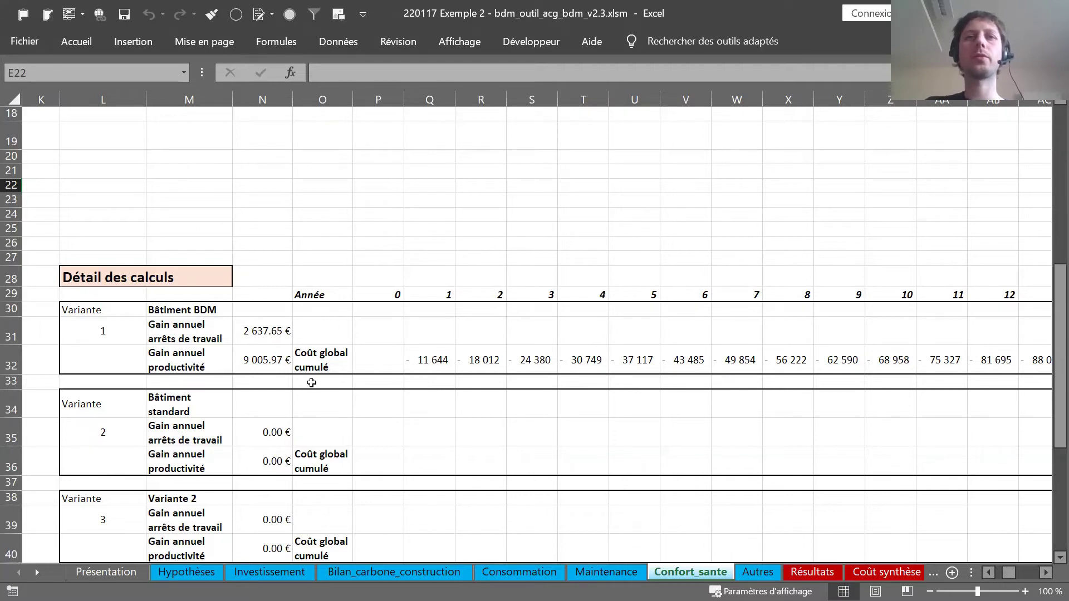
pyautogui.hotkey('ctrl', 'BackSpace')
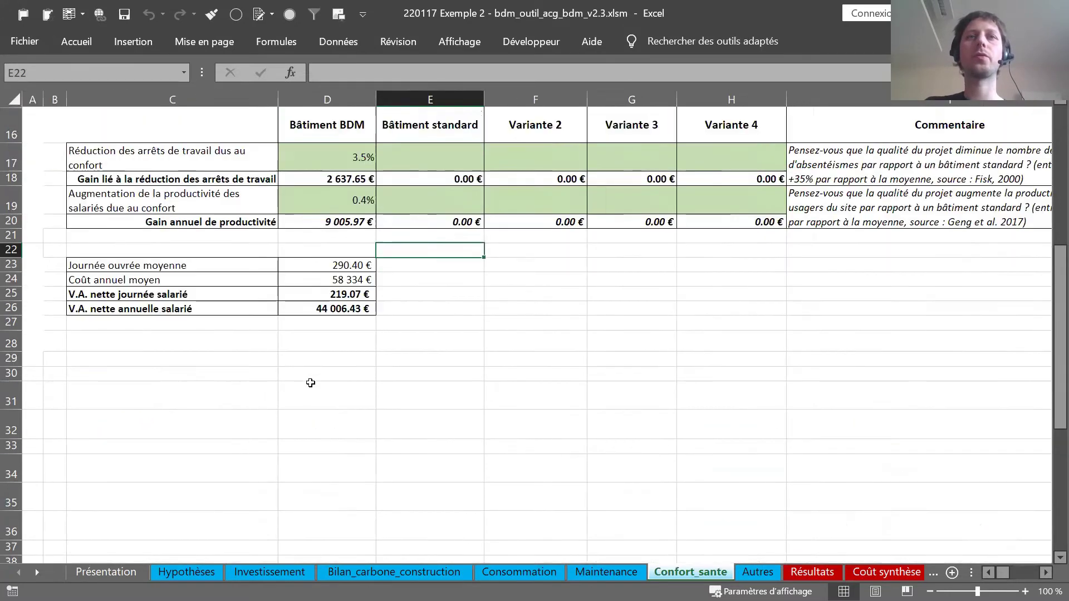
pyautogui.scroll(5, 310, 383)
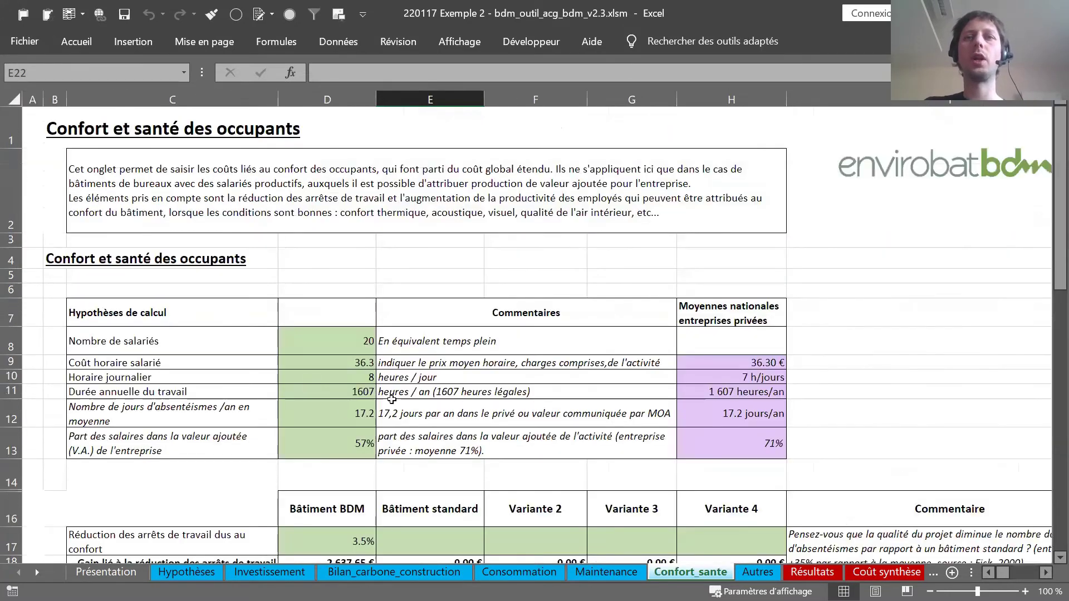
# Open the Autres sheet and read the notes on Autre coût 1 and Autre émission GES 1 in the Bâtiment BDM block
pyautogui.click(758, 576)
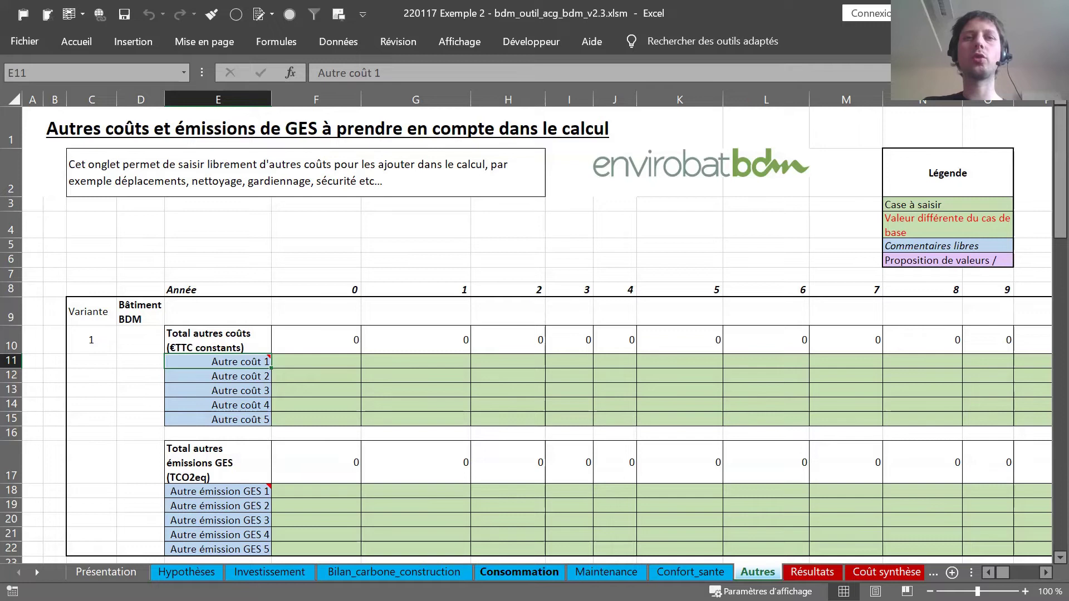
pyautogui.moveTo(205, 362)
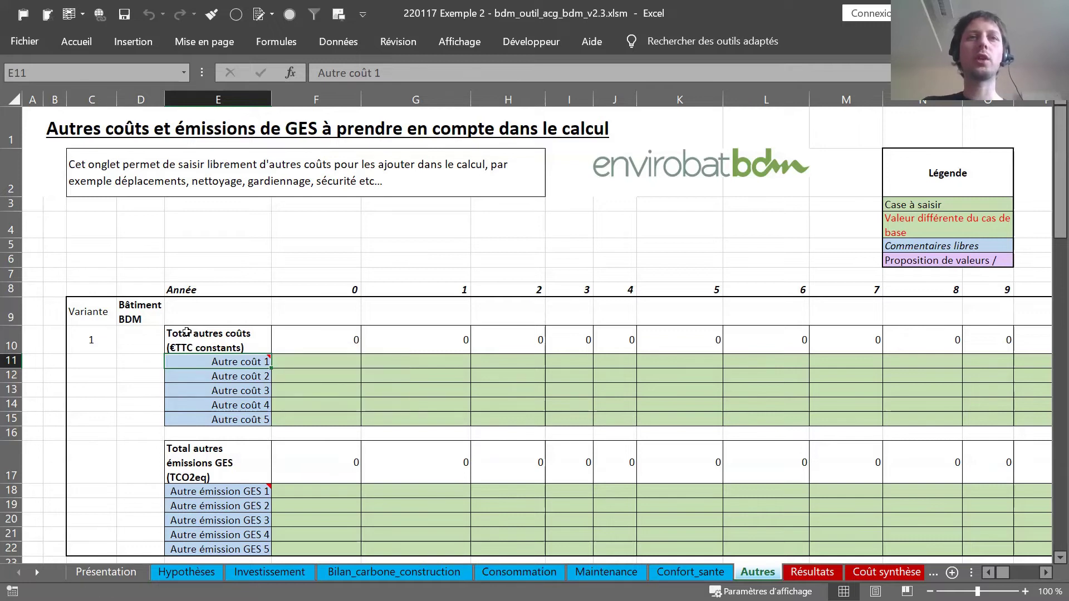
pyautogui.scroll(-1, 187, 332)
pyautogui.moveTo(104, 226); pyautogui.dragTo(276, 452)
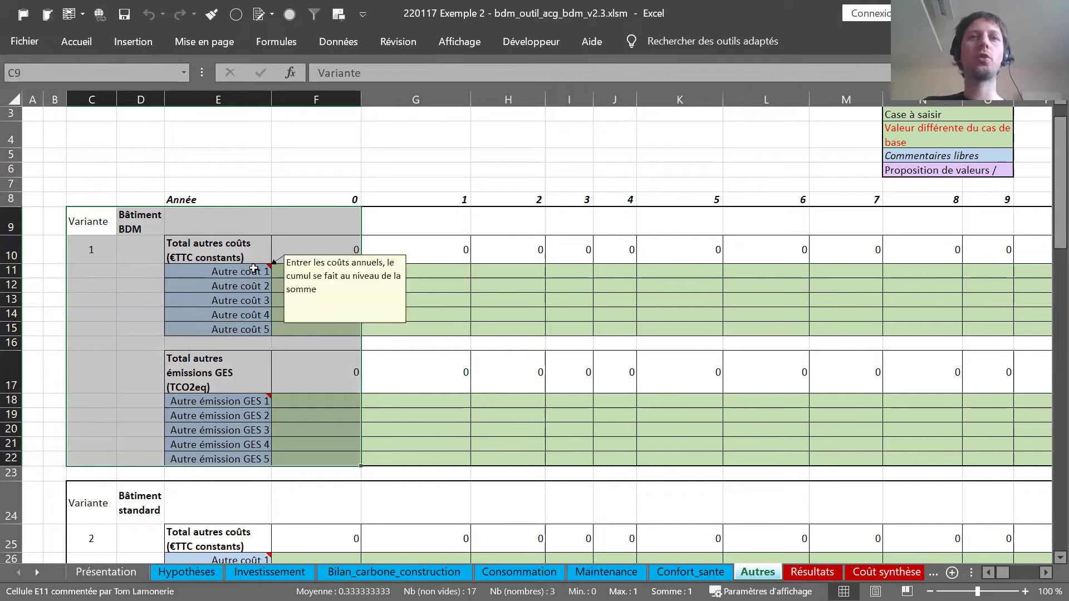
pyautogui.click(254, 269)
pyautogui.click(233, 401)
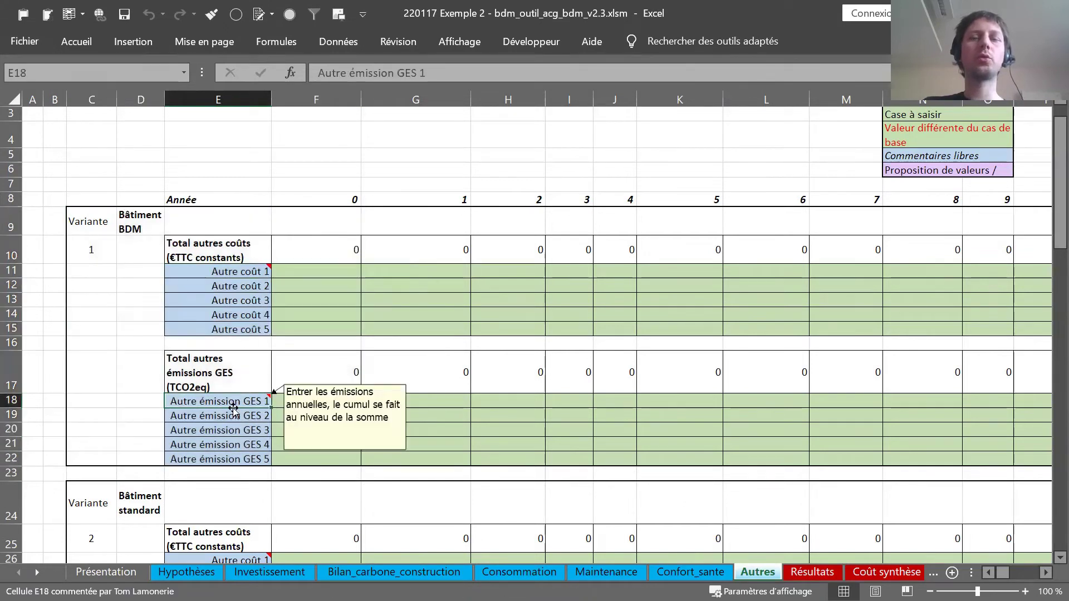
# Go through the yearly Autre coût 1 entry cells of Bâtiment BDM from year 0 to year 5, and return to the row label
pyautogui.click(295, 271)
pyautogui.click(412, 272)
pyautogui.click(503, 271)
pyautogui.click(561, 271)
pyautogui.click(632, 272)
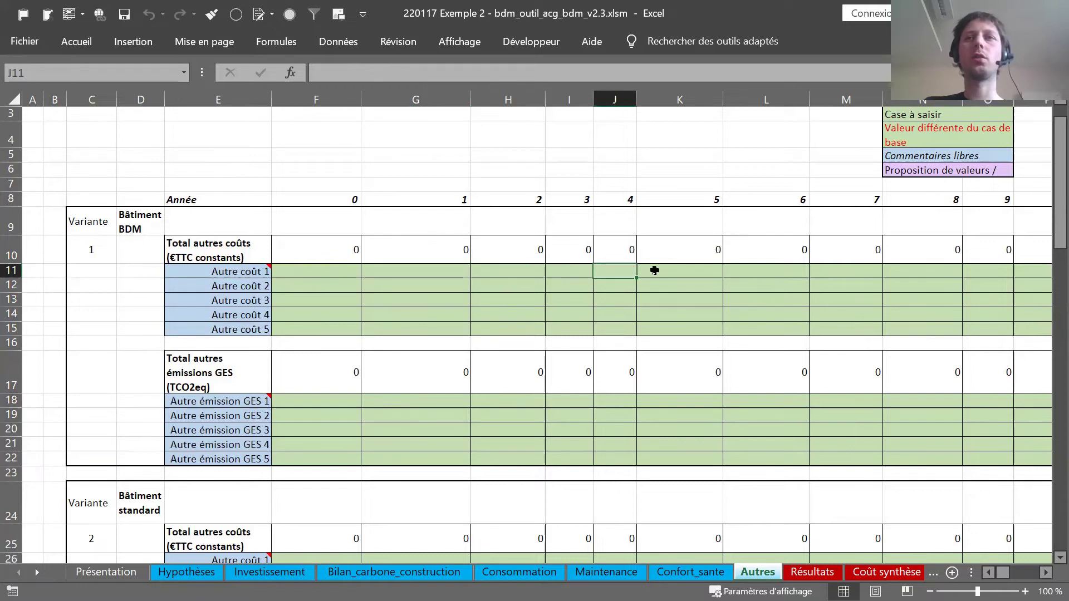
pyautogui.click(651, 269)
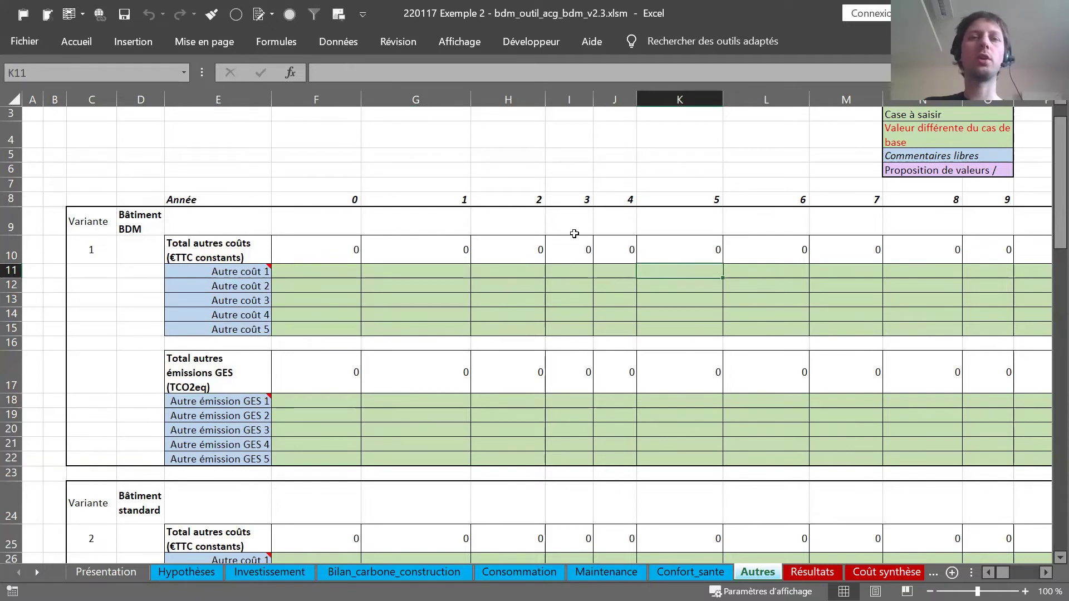
pyautogui.click(244, 273)
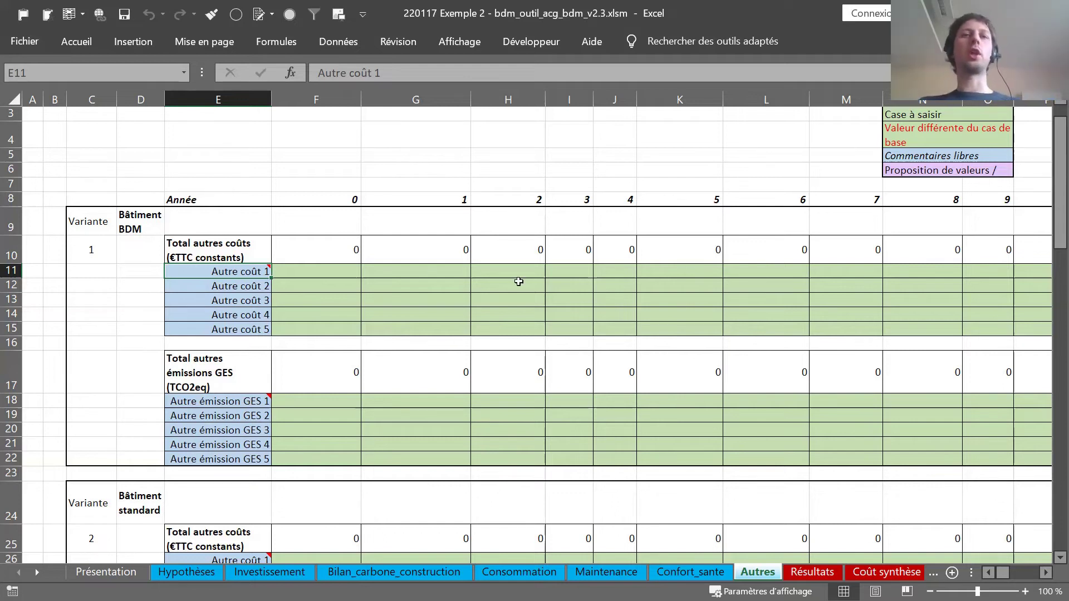
pyautogui.click(142, 340)
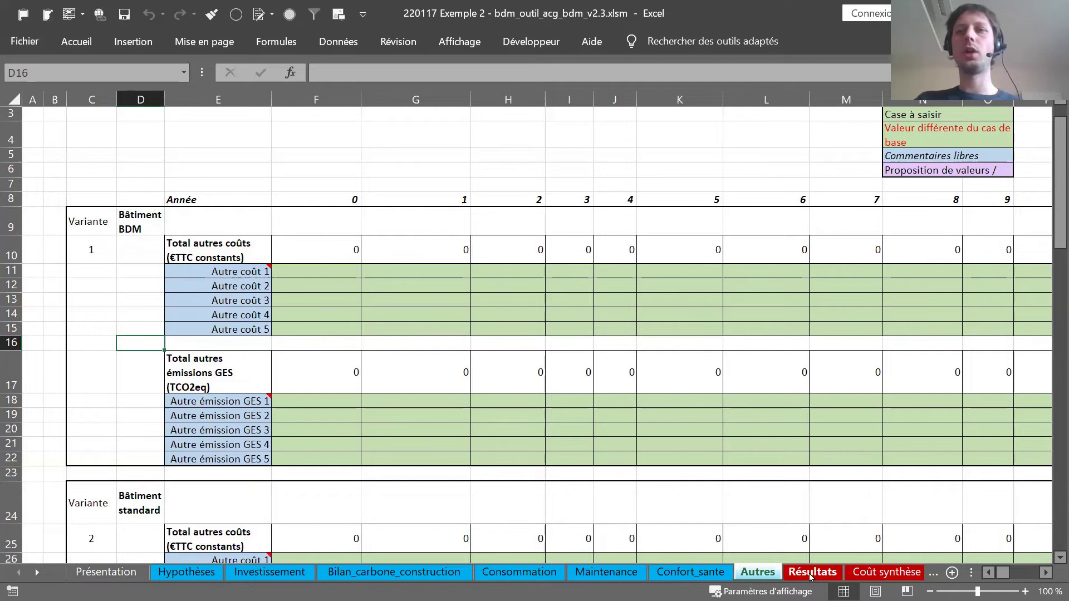
# Review the remaining variant blocks of the Autres sheet down to Variante 4 and across the years, and return to the Bâtiment BDM block
pyautogui.scroll(-12, 490, 395)
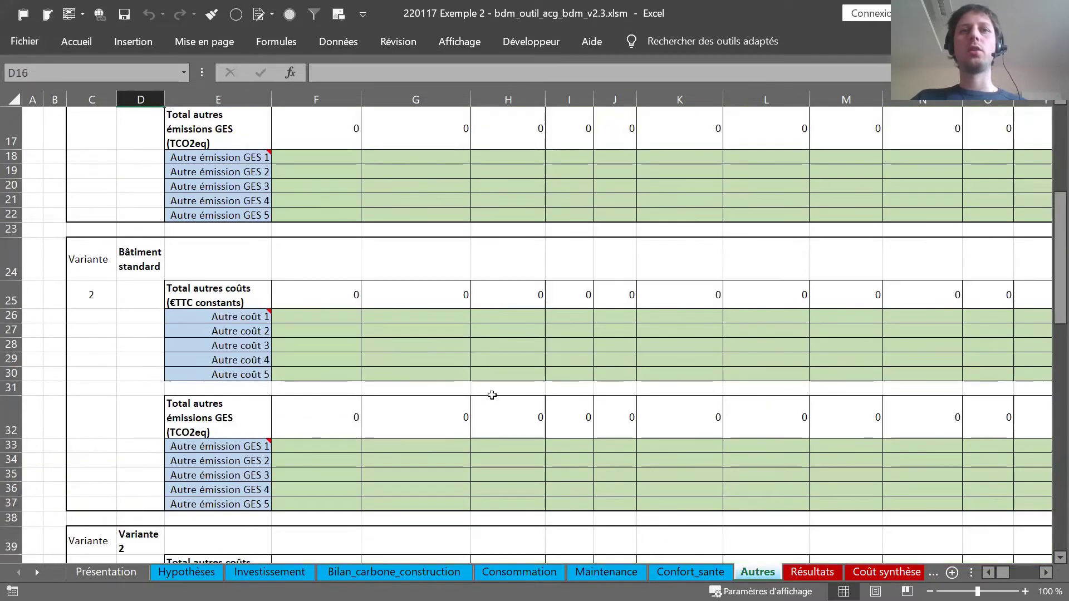
pyautogui.scroll(-11, 492, 396)
pyautogui.hscroll(3, 492, 395)
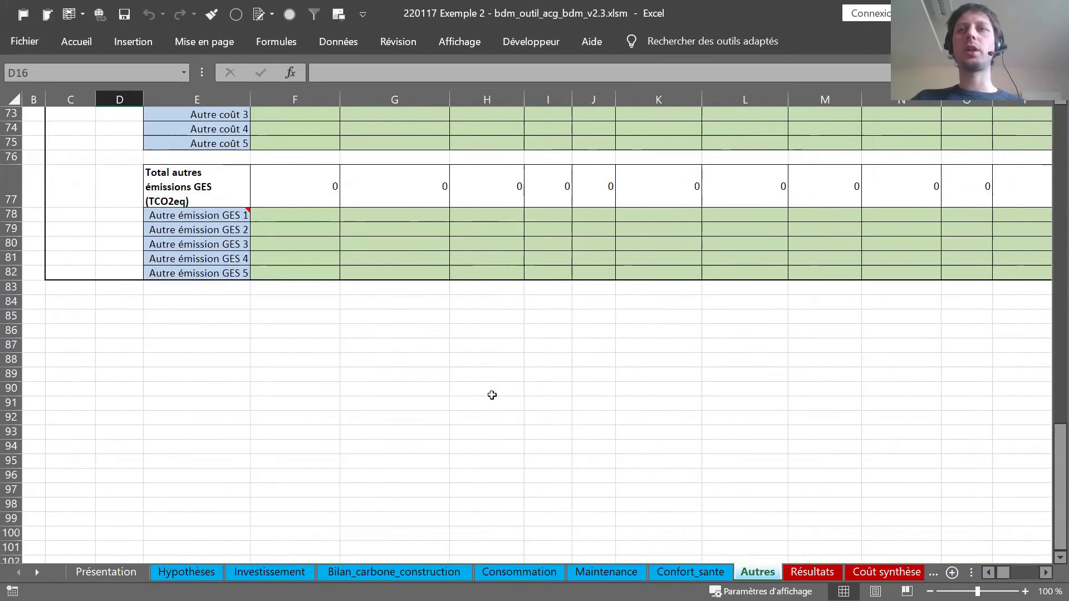
pyautogui.hscroll(6, 492, 395)
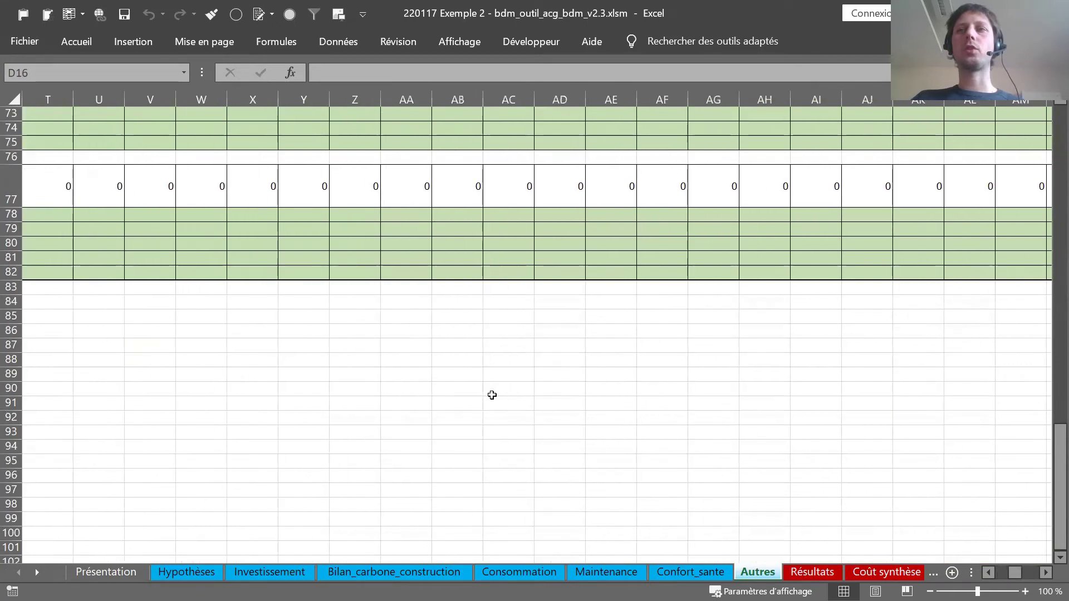
pyautogui.scroll(5, 492, 395)
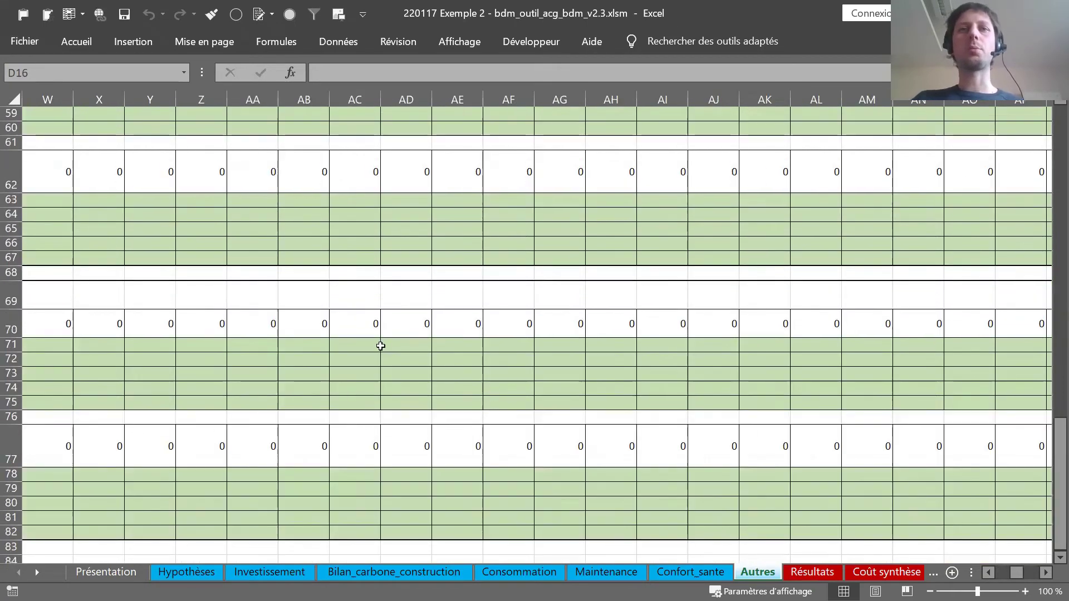
pyautogui.hscroll(-6, 365, 354)
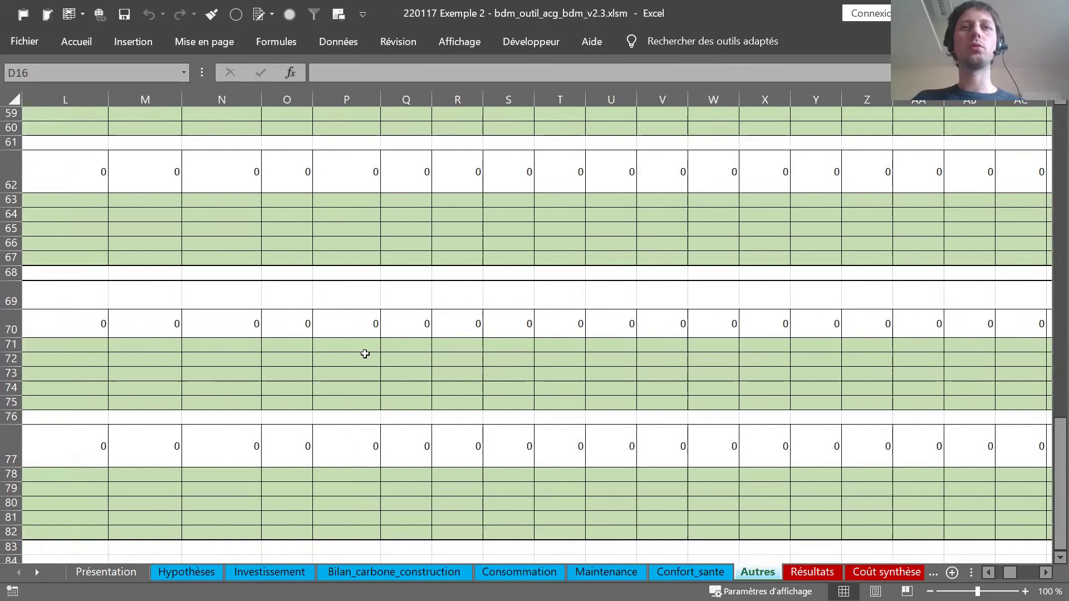
pyautogui.hscroll(-3, 364, 354)
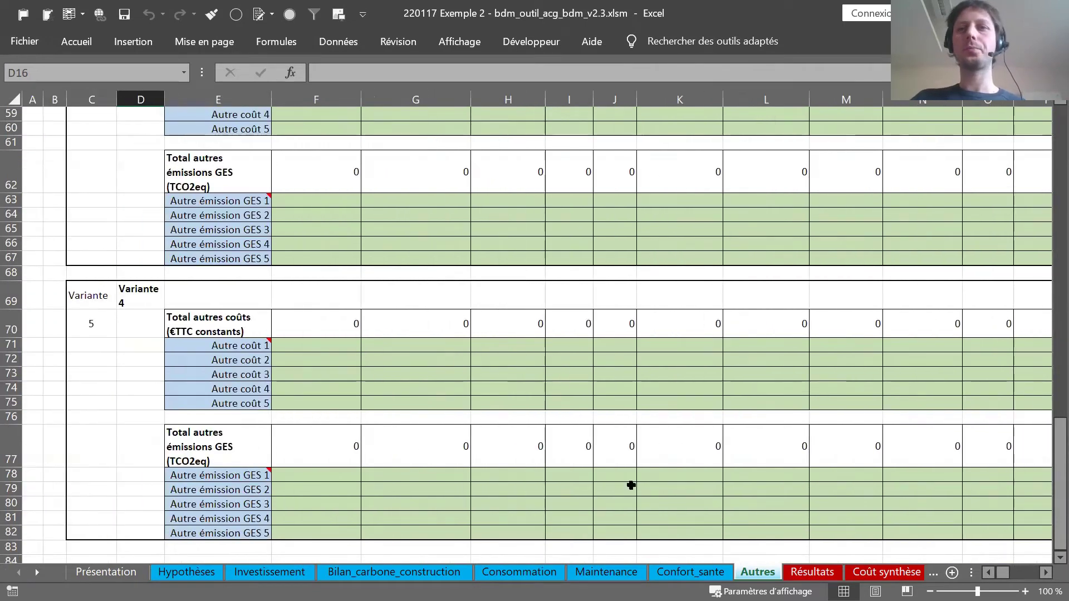
pyautogui.scroll(19, 645, 406)
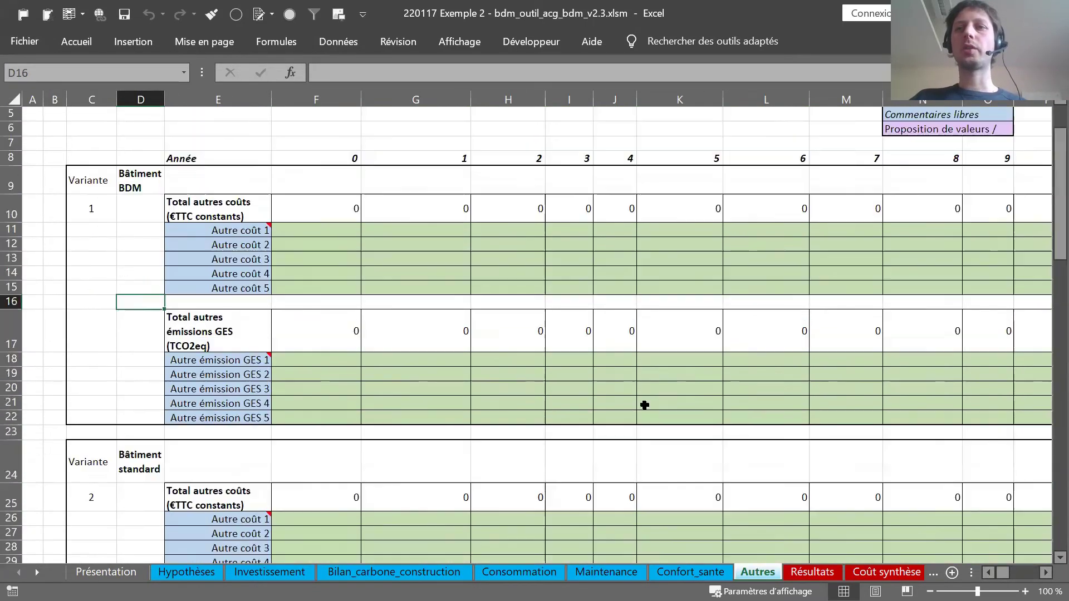
# Open the Résultats sheet and set the Autres item to Non in the Postes pris en compte dans le calcul table
pyautogui.click(814, 573)
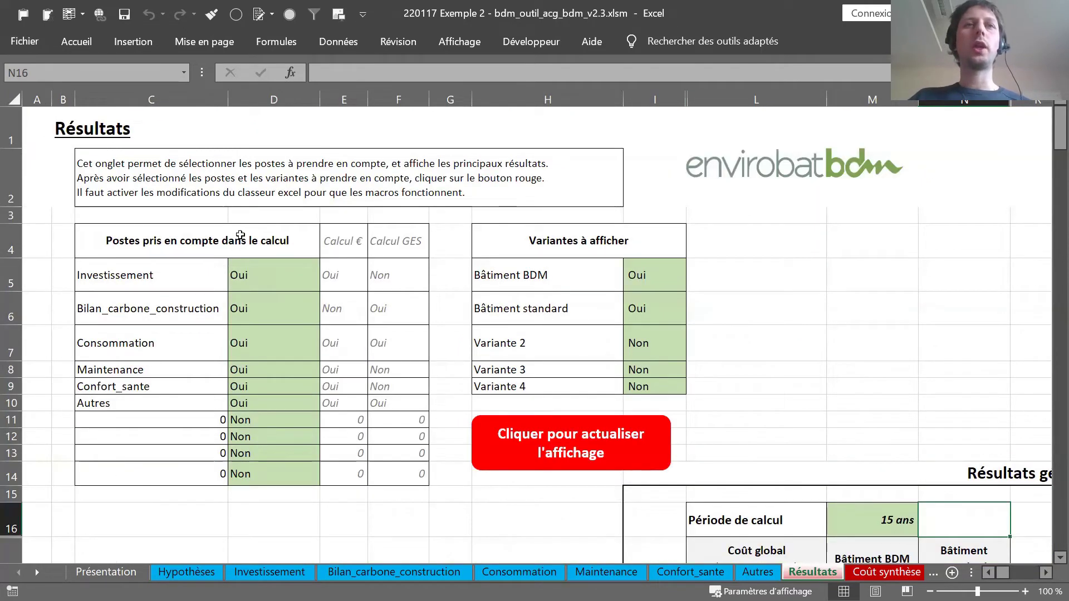
pyautogui.click(138, 239)
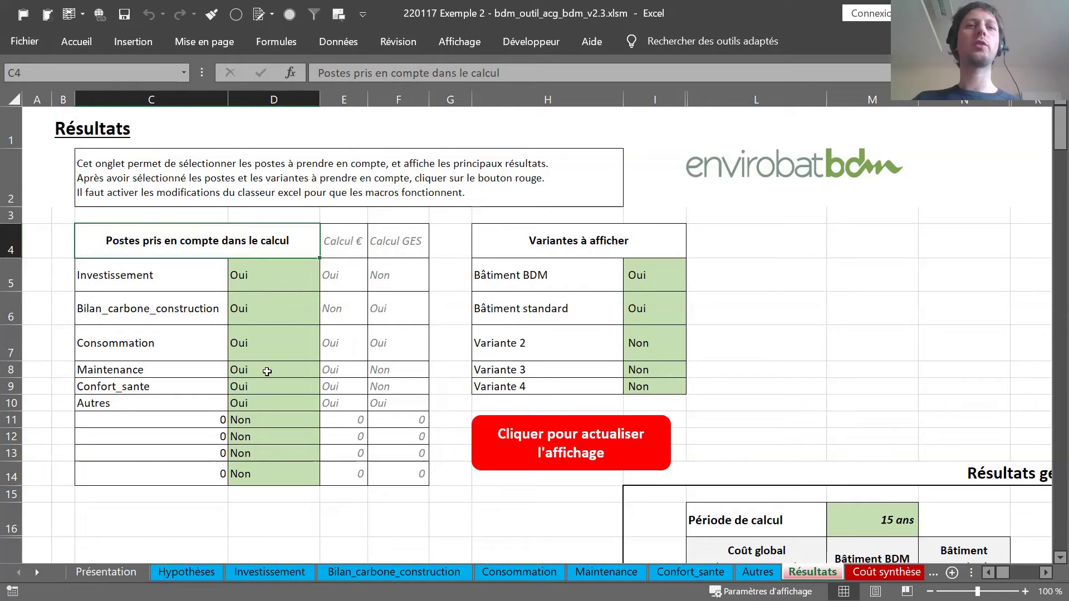
pyautogui.click(274, 402)
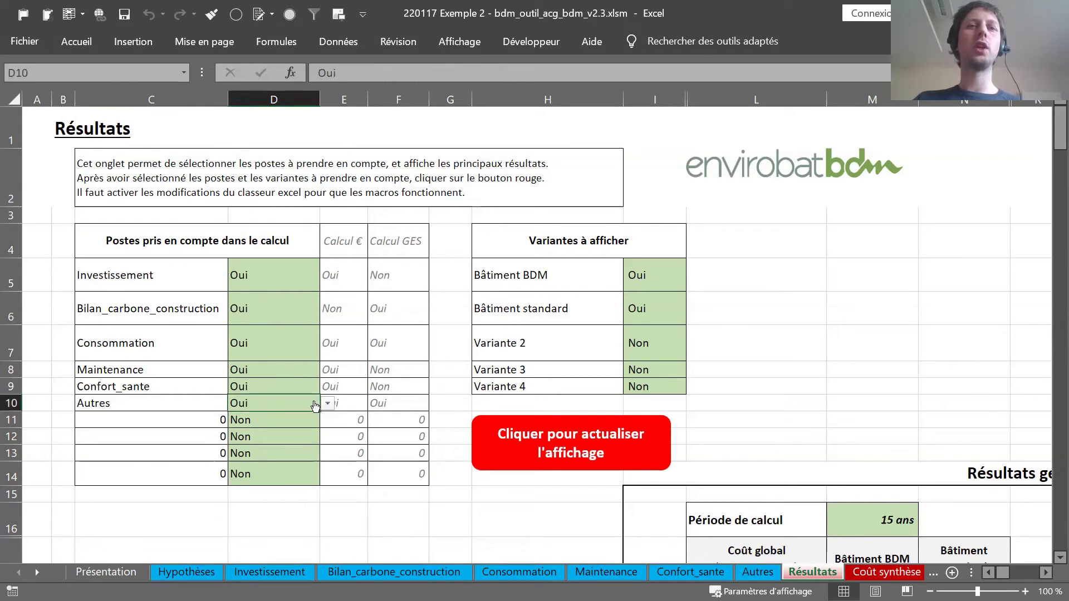
pyautogui.click(328, 403)
pyautogui.click(293, 429)
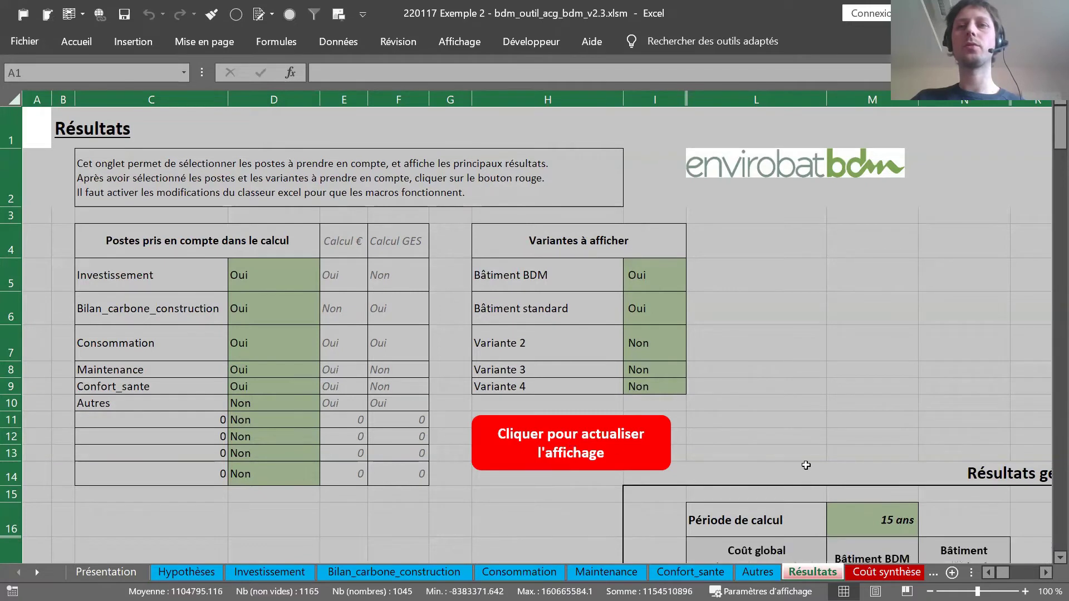
# Examine the Coût global and Émissions de GES tables for both buildings under Résultats généraux
pyautogui.scroll(-3, 392, 351)
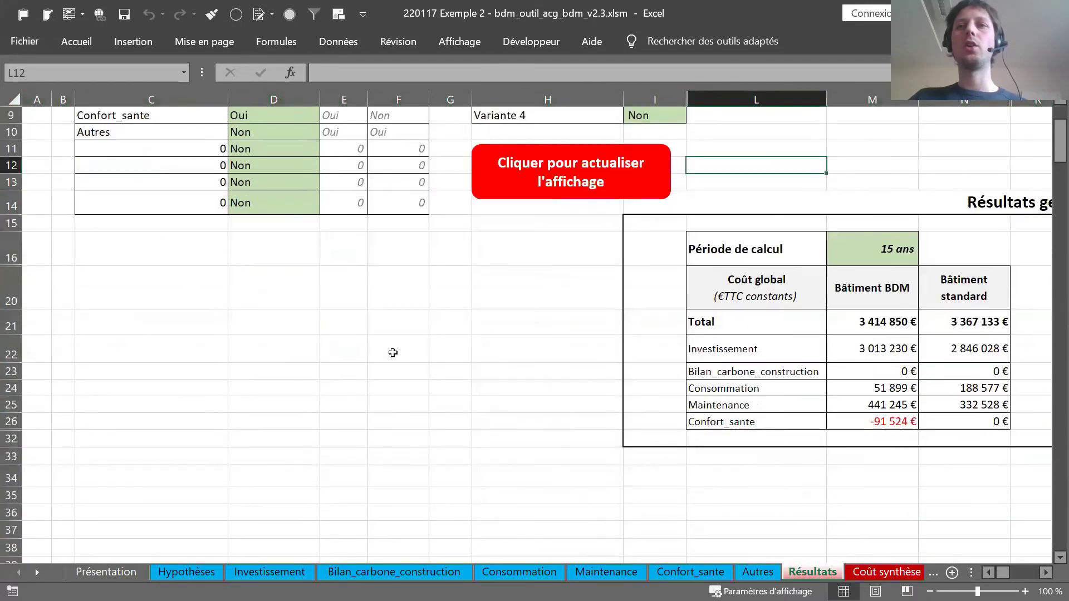
pyautogui.hscroll(3, 393, 352)
pyautogui.hscroll(2, 393, 352)
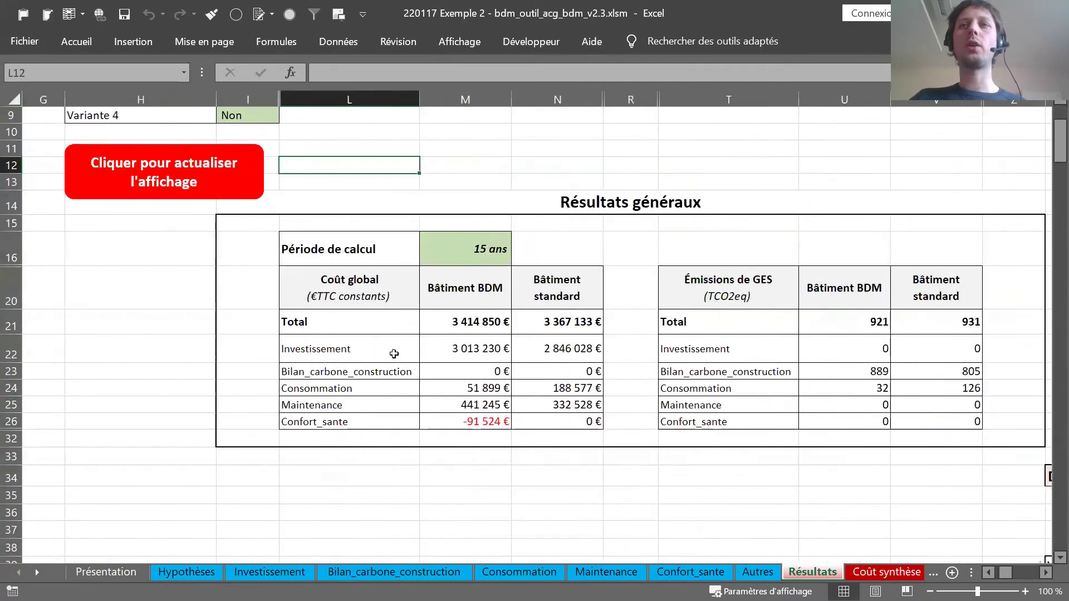
# Set the Période de calcul to 0 ans and check the year-0 Investissement cost and Bilan_carbone_construction emissions of Bâtiment BDM
pyautogui.hscroll(1, 394, 355)
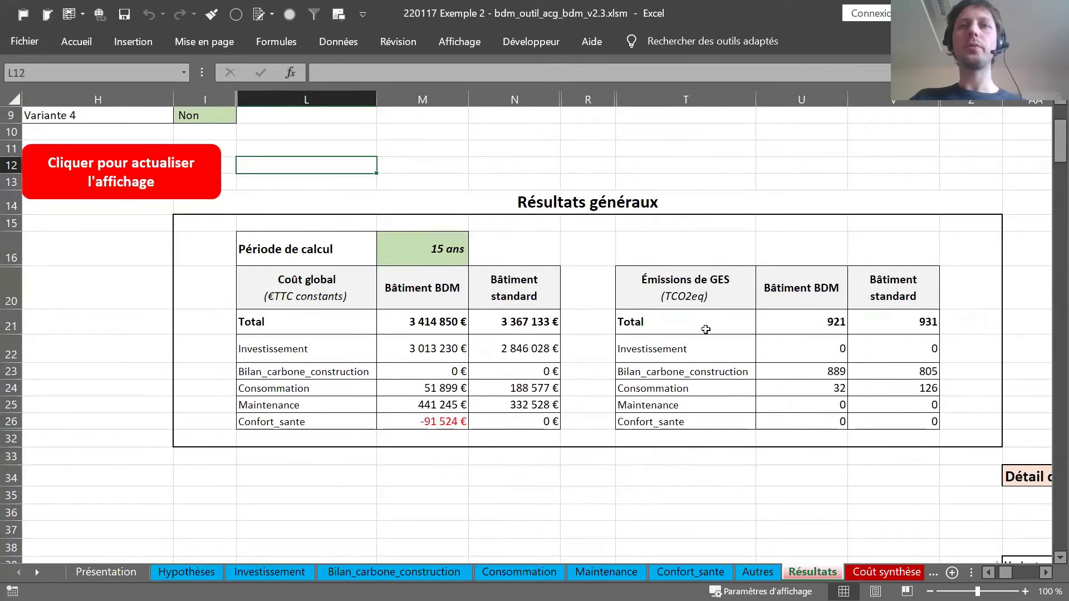
pyautogui.click(414, 245)
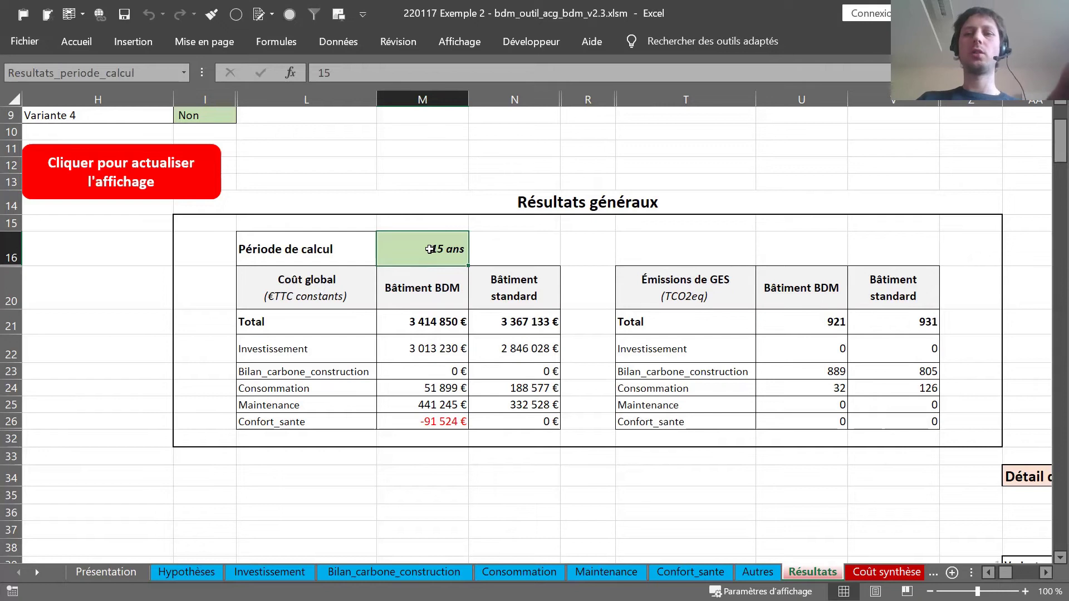
pyautogui.press('BackSpace')
pyautogui.press('Return')
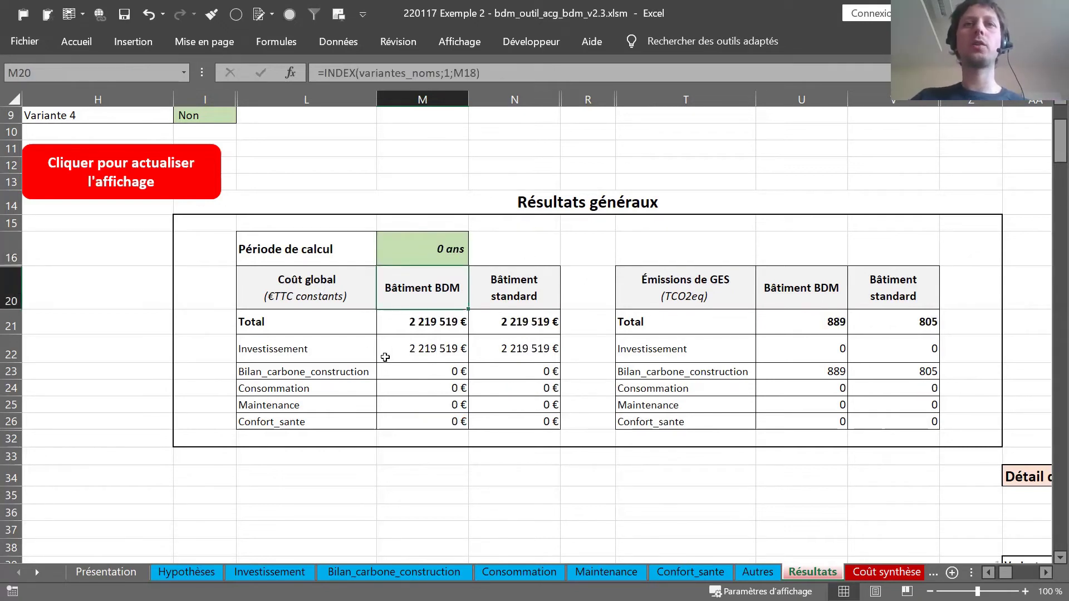
pyautogui.click(414, 347)
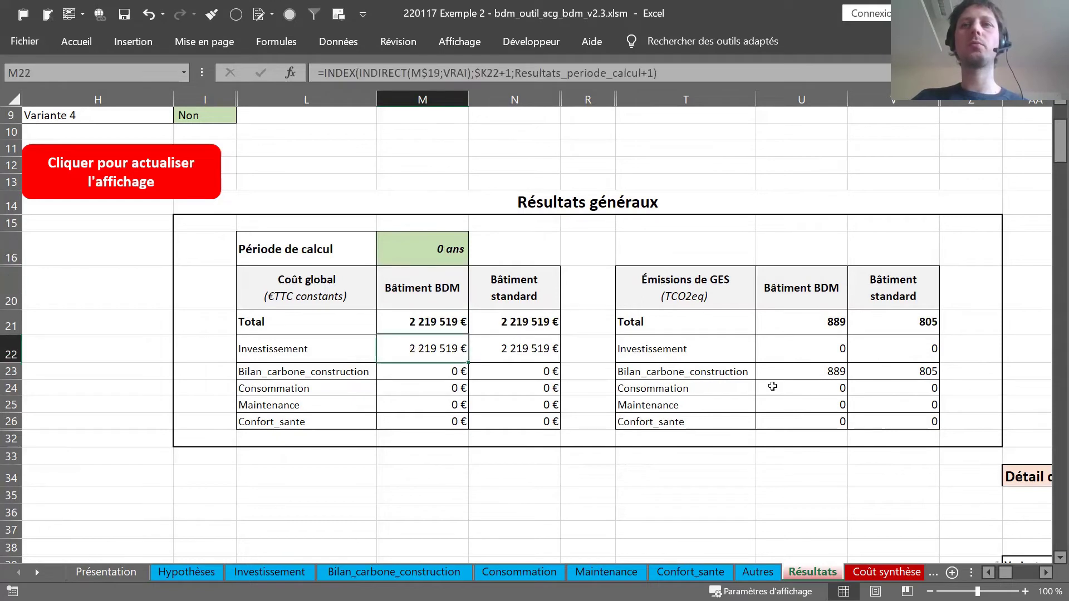
pyautogui.click(796, 370)
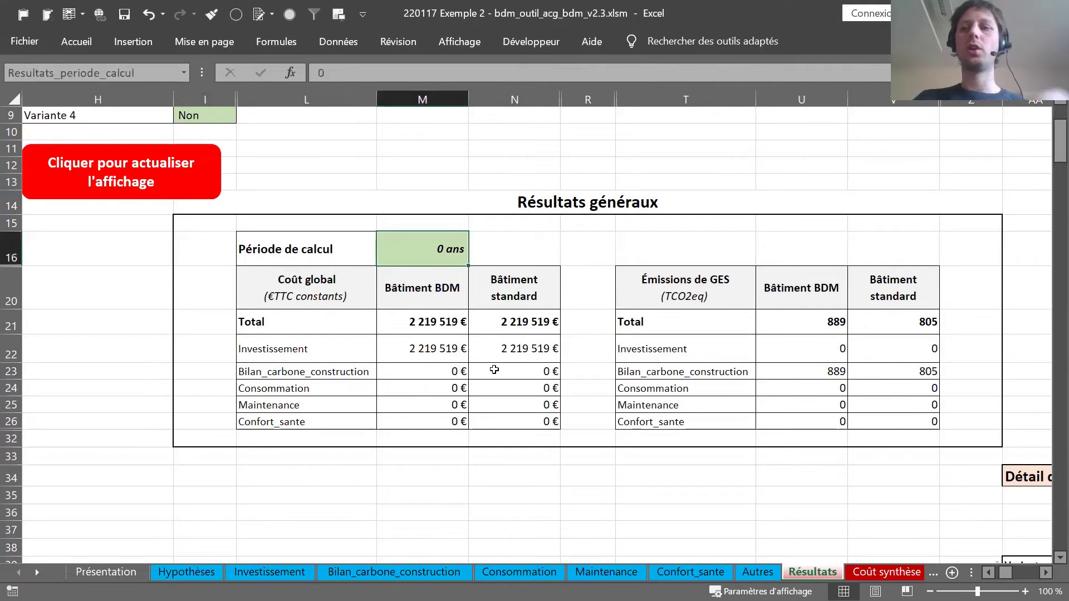
# Set the Période de calcul to 1 an and check the Consommation, Maintenance and Confort_sante costs
pyautogui.write('1')
pyautogui.press('Return')
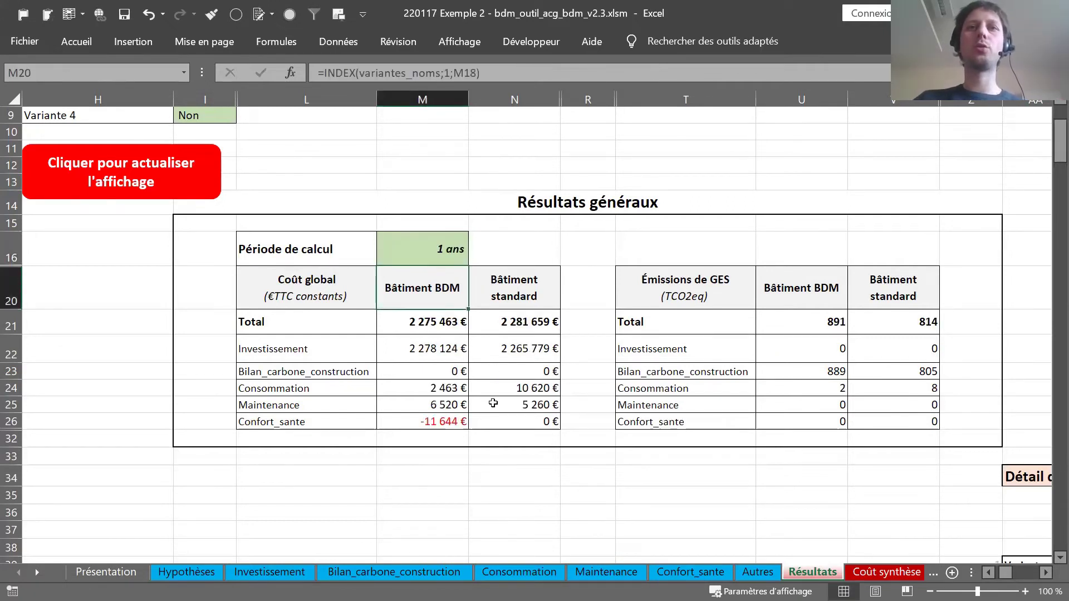
pyautogui.moveTo(426, 384); pyautogui.dragTo(512, 418)
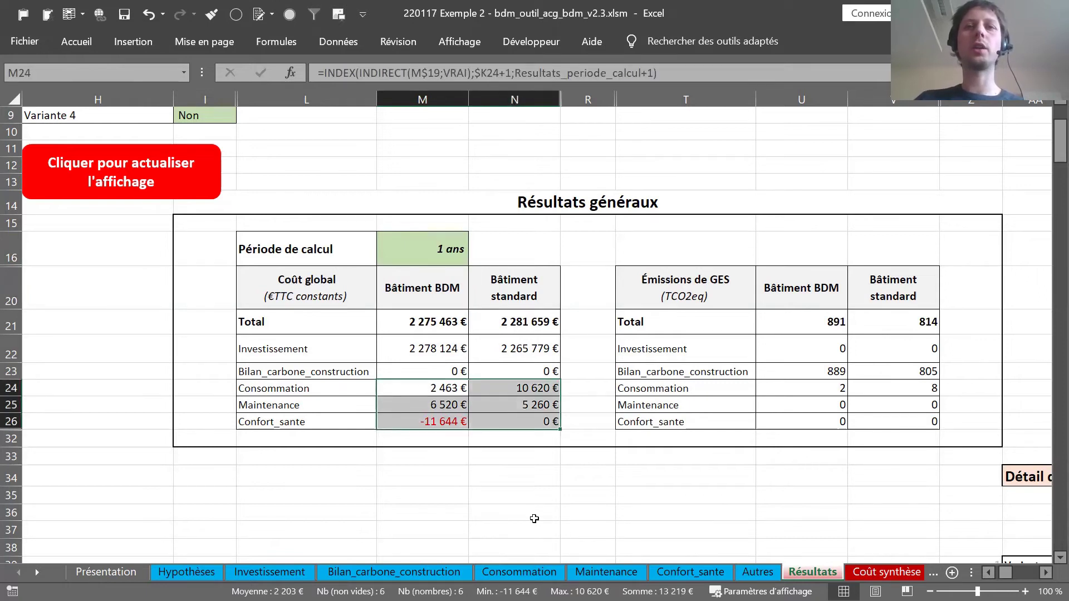
pyautogui.click(439, 384)
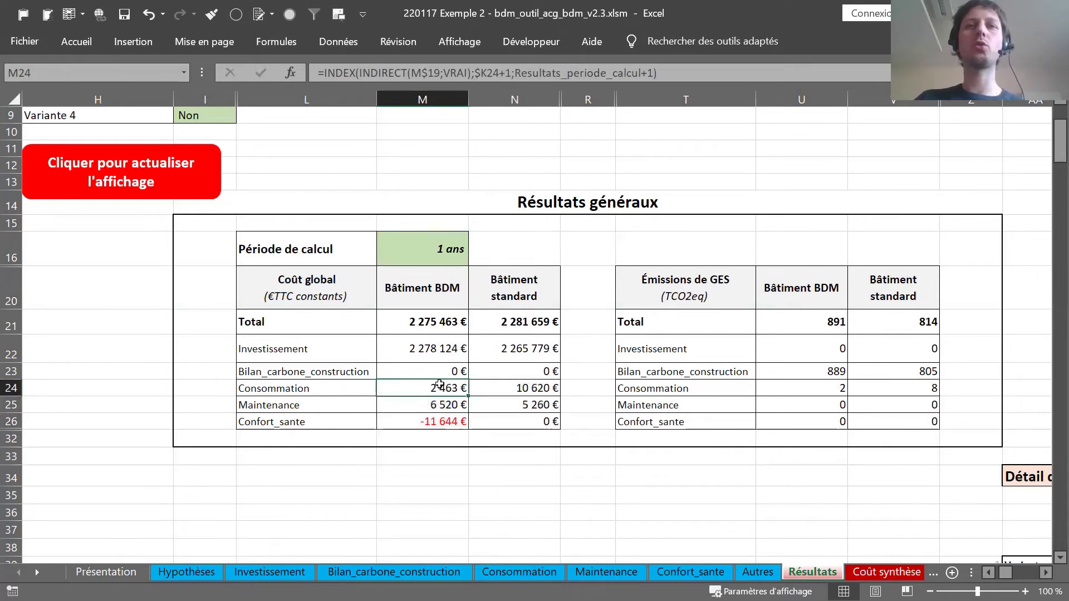
pyautogui.click(431, 405)
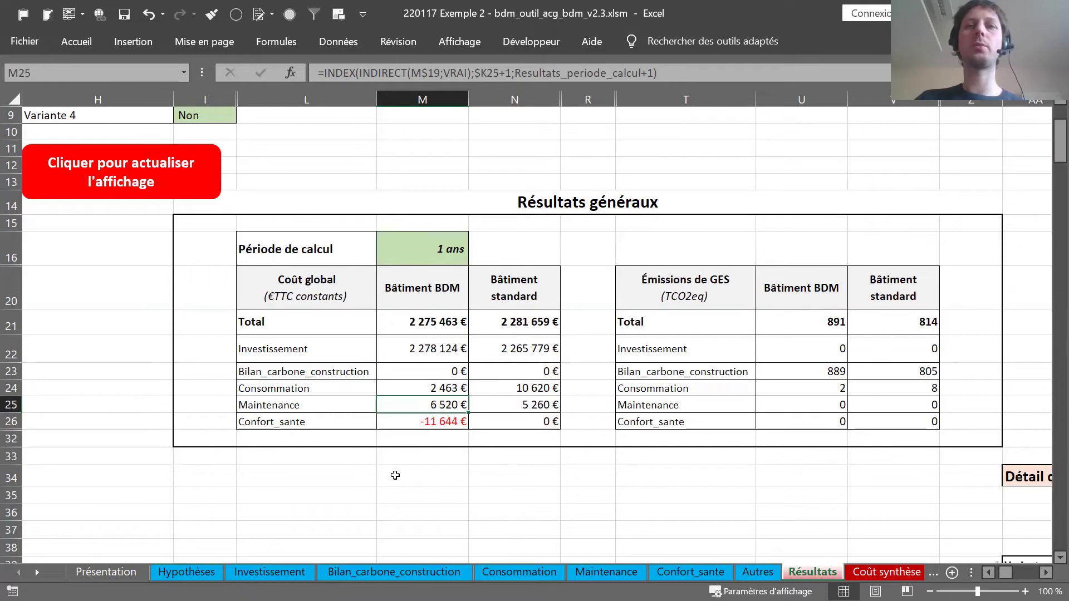
pyautogui.click(439, 422)
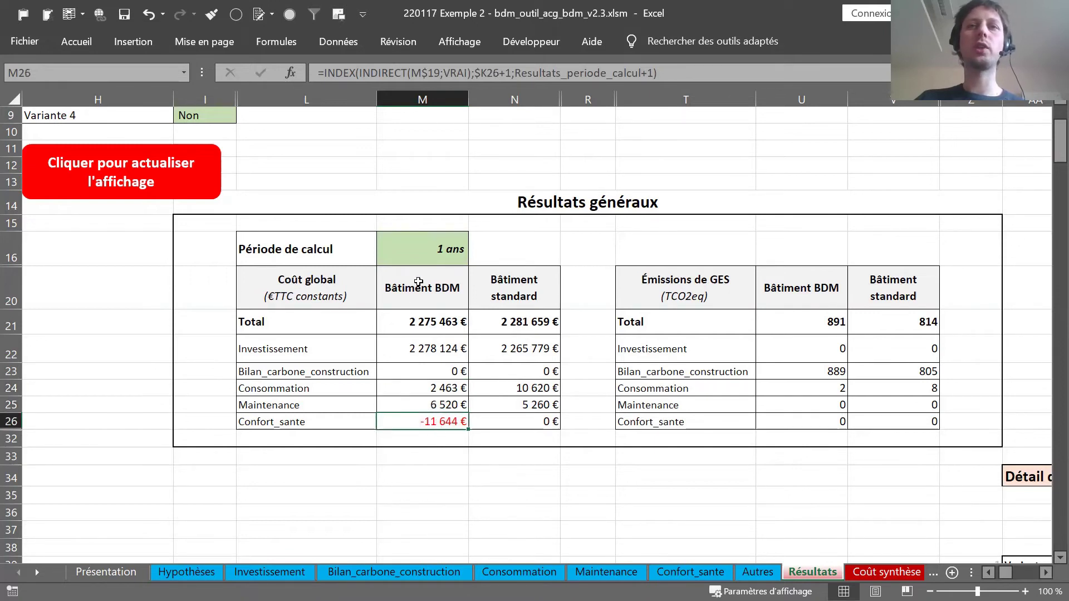
# Set the Période de calcul of the Résultats généraux to 50 ans
pyautogui.click(416, 245)
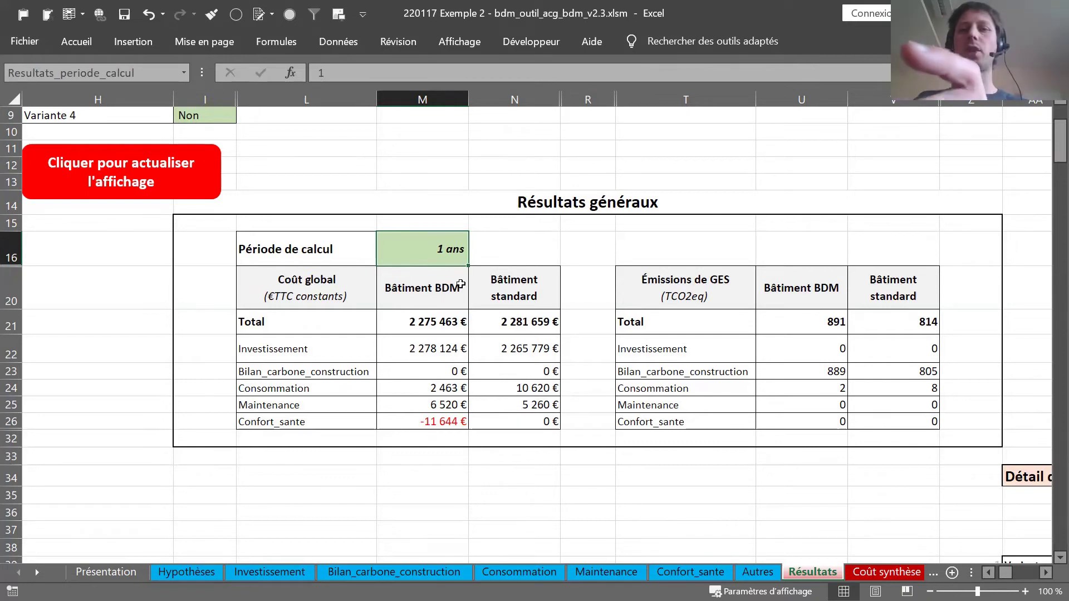
pyautogui.write('30')
pyautogui.press('BackSpace')
pyautogui.press('BackSpace')
pyautogui.write('50')
pyautogui.press('Return')
pyautogui.press('Up')
pyautogui.write('50')
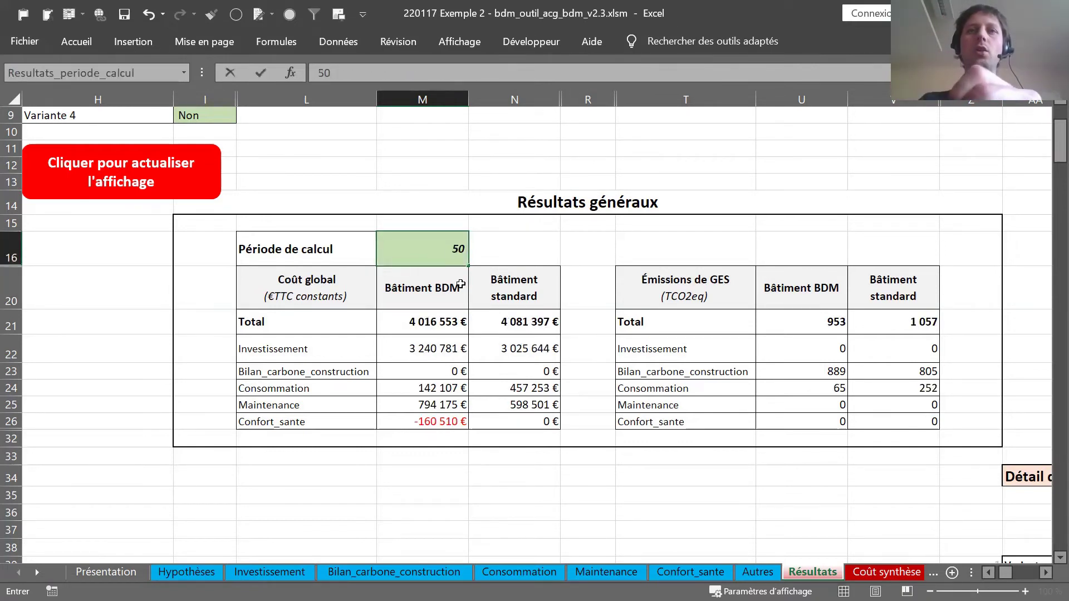
pyautogui.press('Return')
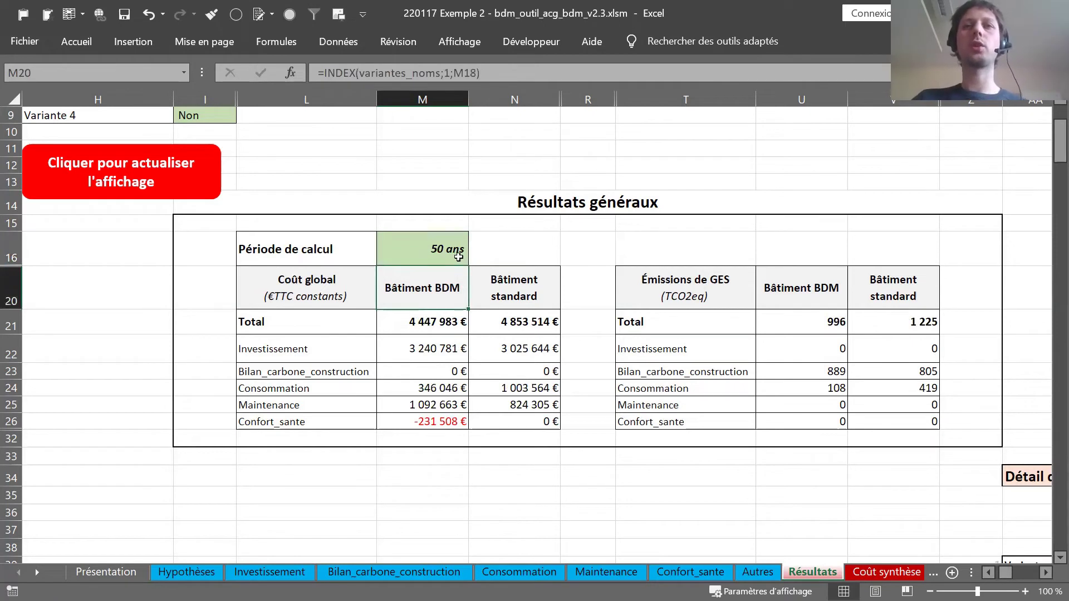
# Compare the total Coût global of Bâtiment BDM and Bâtiment standard over the selected calculation period
pyautogui.click(443, 253)
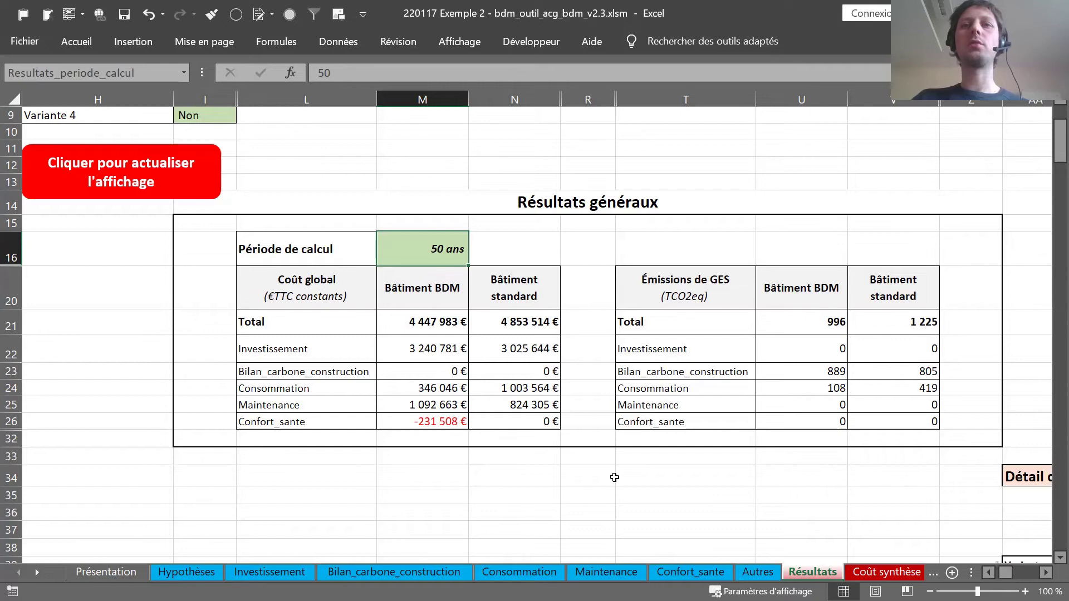
pyautogui.click(438, 316)
pyautogui.keyDown('shift'); pyautogui.click(484, 318); pyautogui.keyUp('shift')
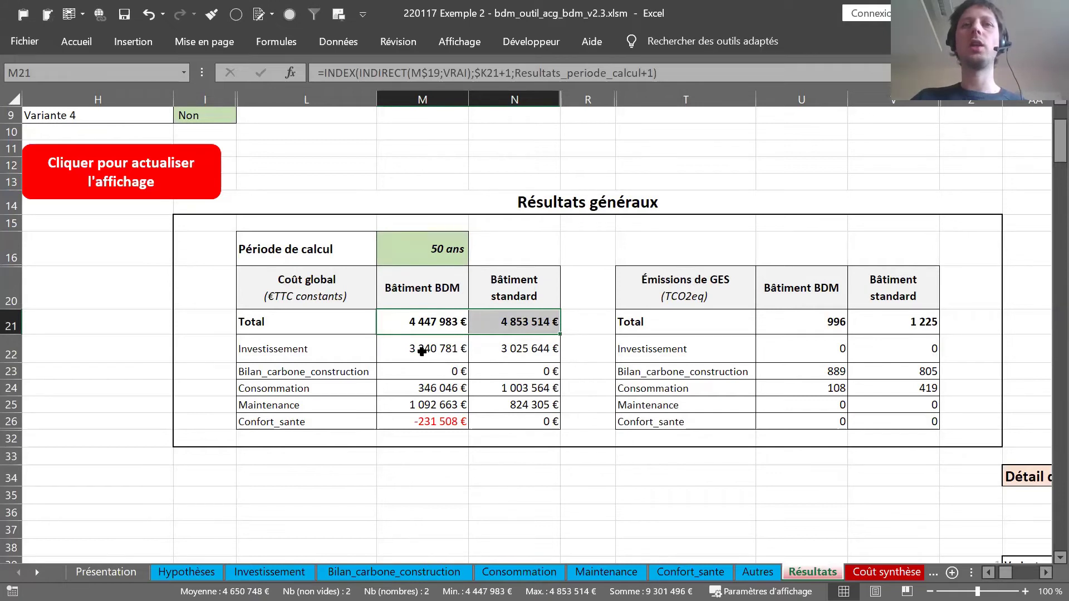
pyautogui.click(465, 466)
# Examine the year-by-year costs and GES emissions of both buildings in the Détail des calculs section
pyautogui.scroll(-4, 395, 420)
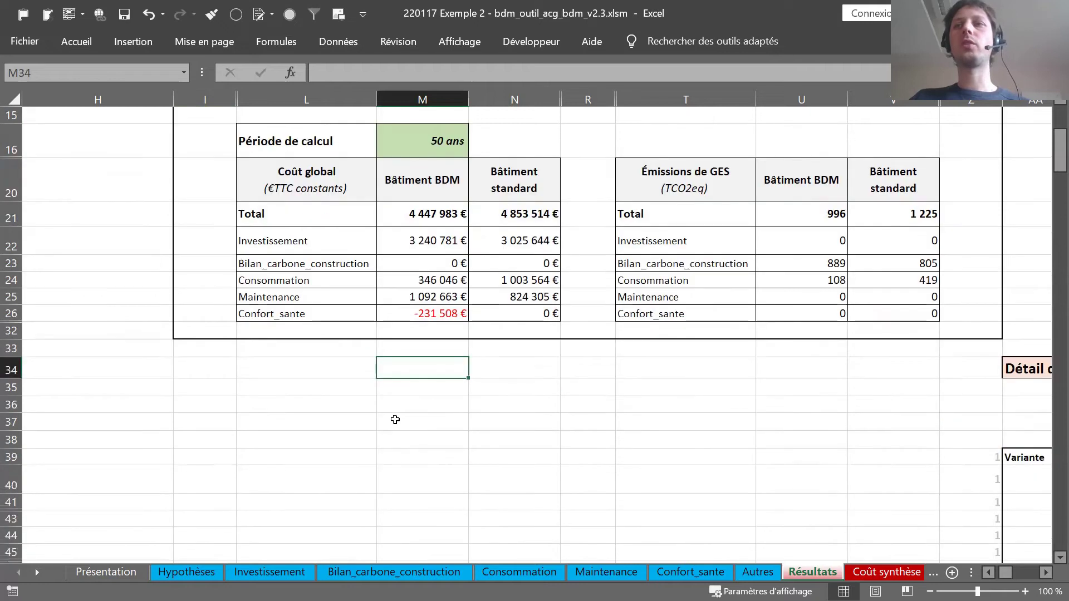
pyautogui.hscroll(3, 394, 418)
pyautogui.hscroll(3, 394, 417)
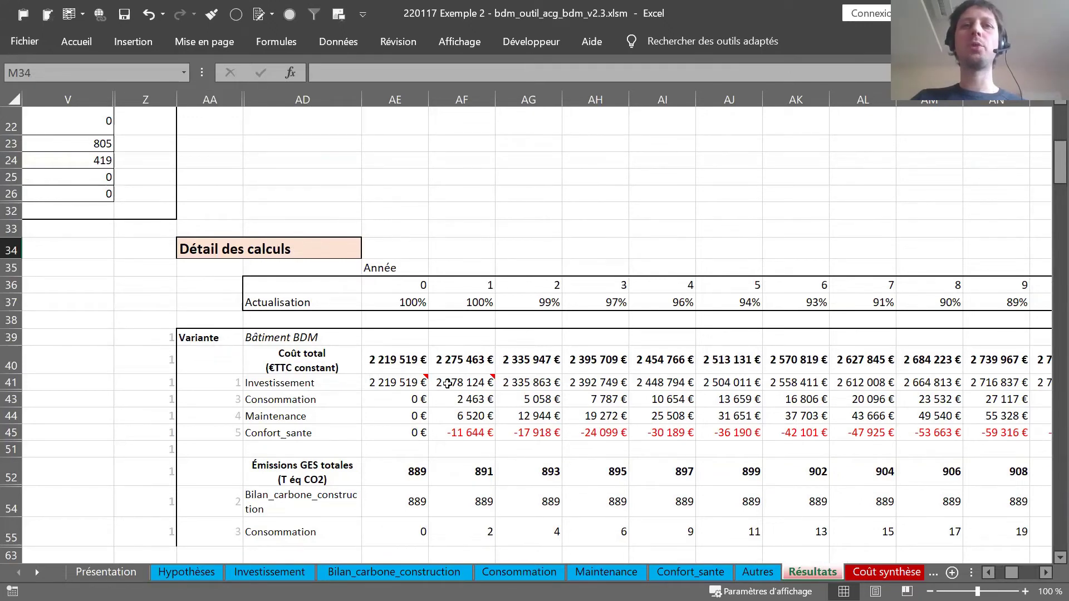
pyautogui.scroll(-2, 467, 399)
pyautogui.scroll(-1, 467, 399)
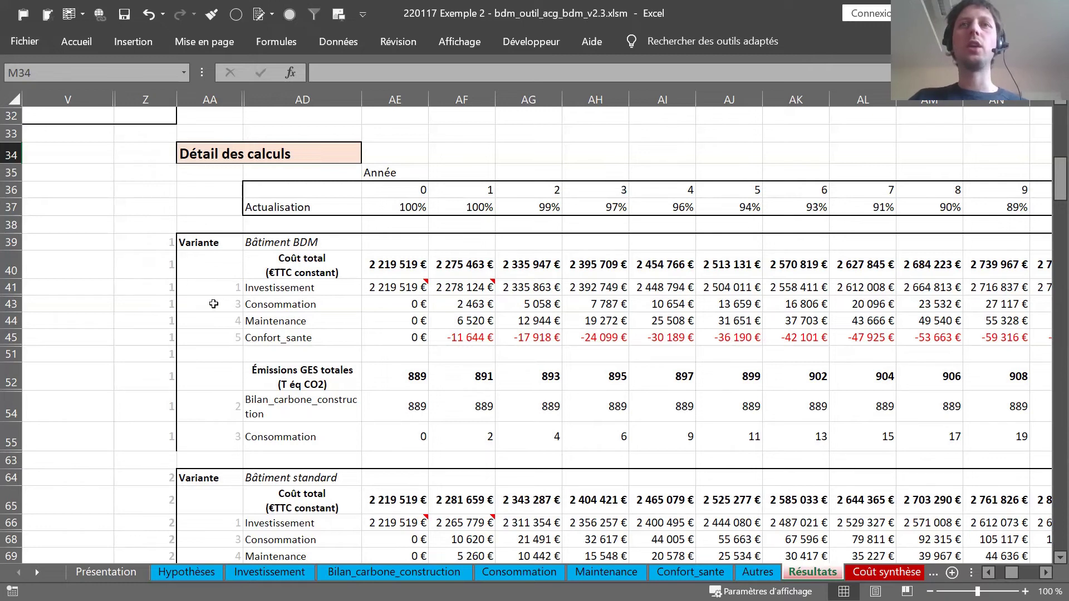
pyautogui.hscroll(1, 192, 316)
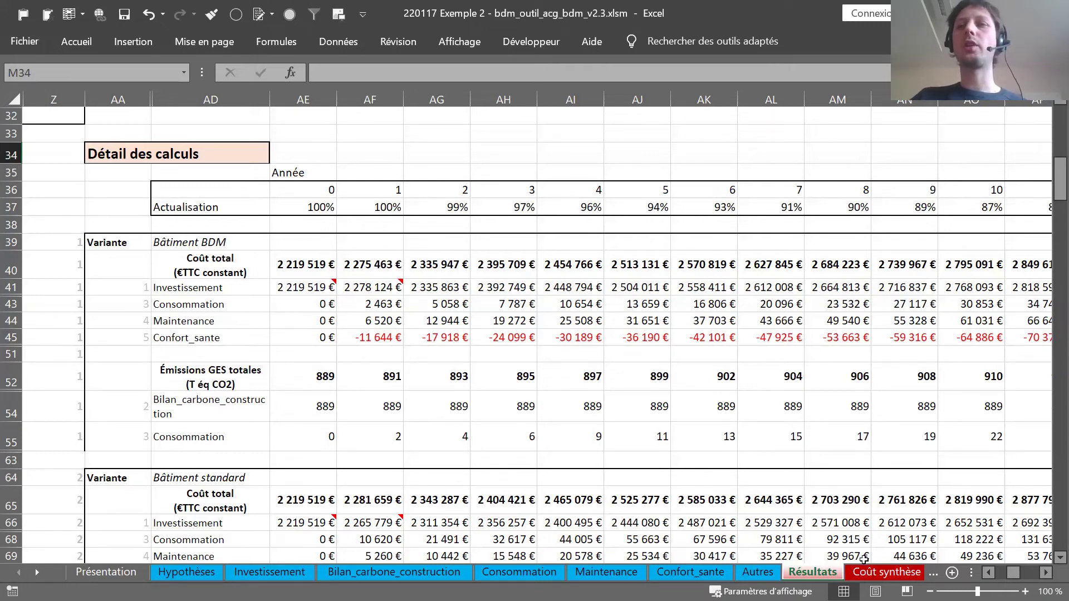
# Open the Coût synthèse sheet and examine the cumulative global cost curves of the two buildings
pyautogui.click(38, 572)
pyautogui.click(37, 572)
pyautogui.click(38, 573)
pyautogui.click(39, 573)
pyautogui.click(38, 574)
pyautogui.click(39, 574)
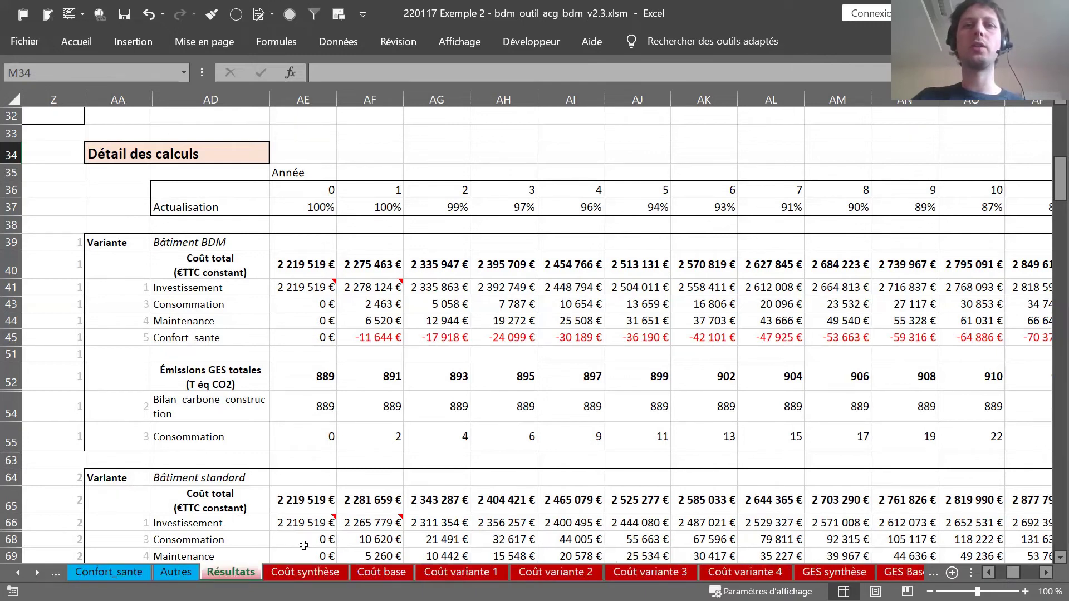
pyautogui.click(299, 575)
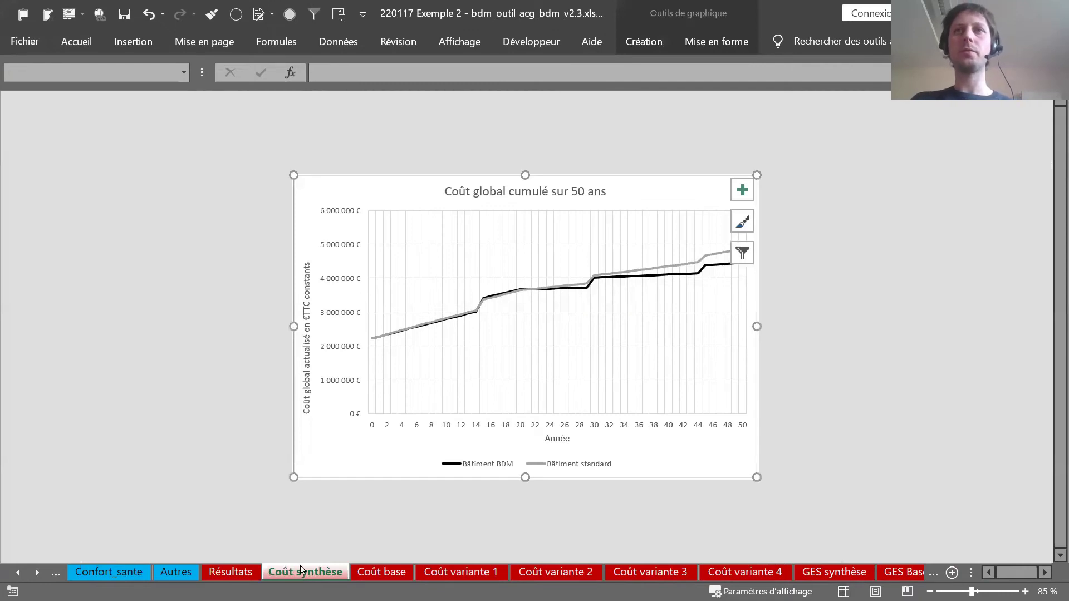
pyautogui.click(884, 243)
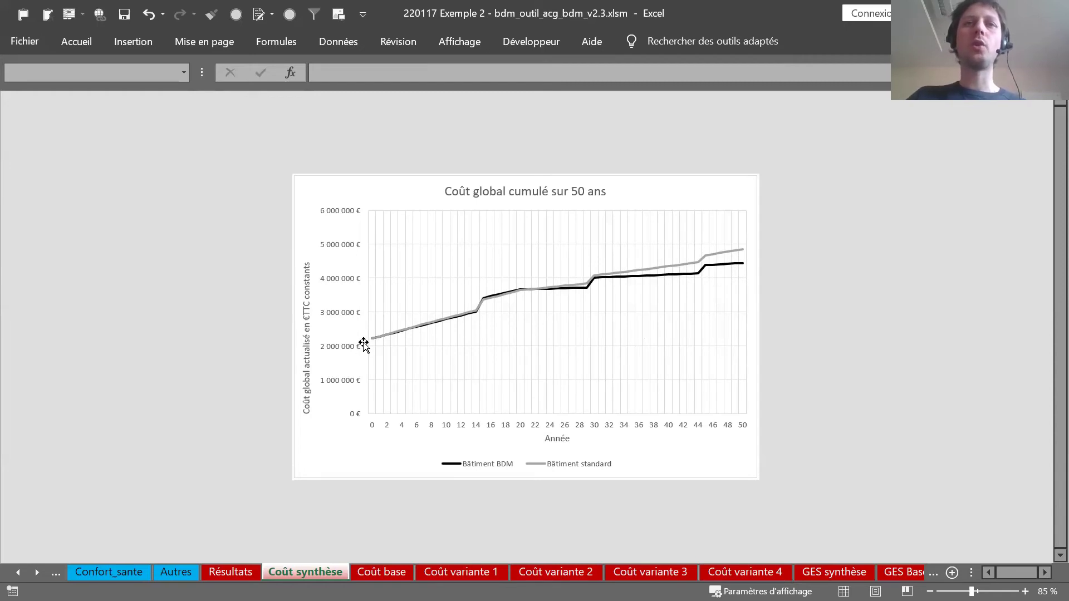
pyautogui.moveTo(372, 346)
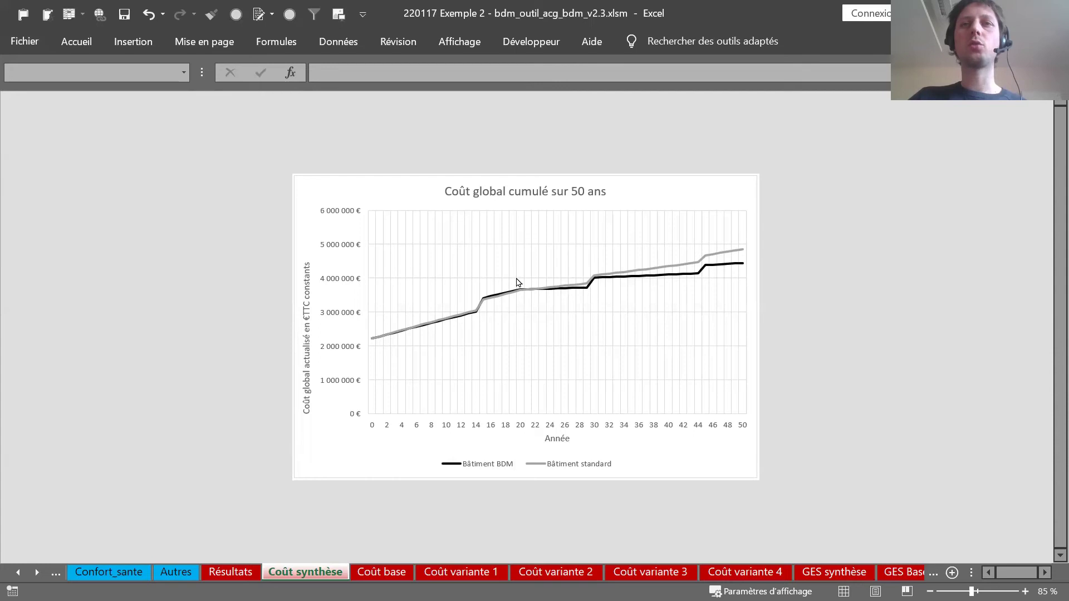
# Compare the stacked cost charts of Bâtiment BDM on Coût base and Bâtiment standard on Coût variante 1
pyautogui.click(386, 573)
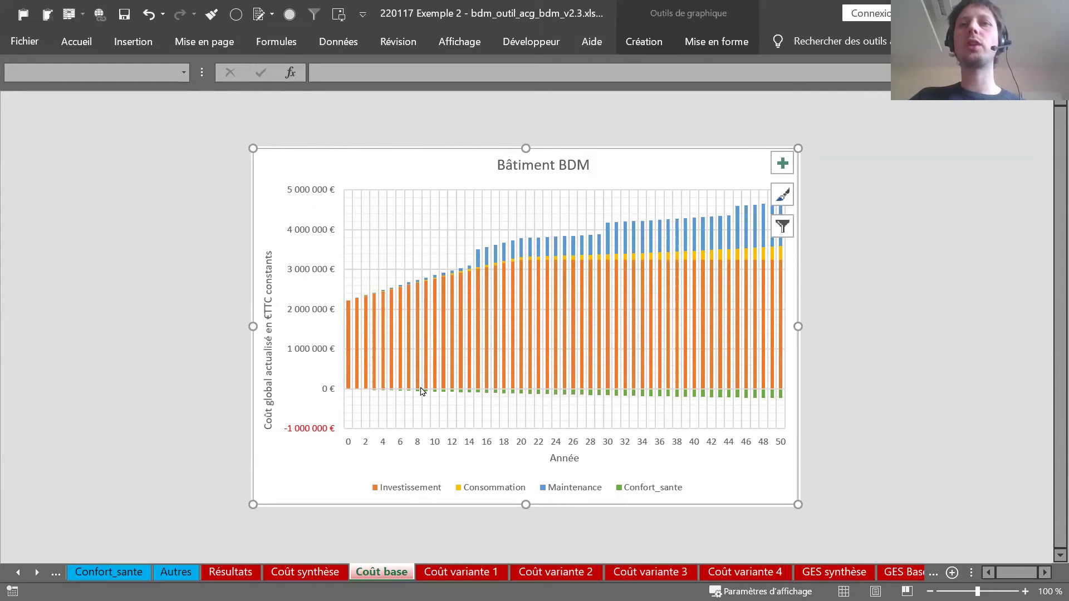
pyautogui.moveTo(785, 402)
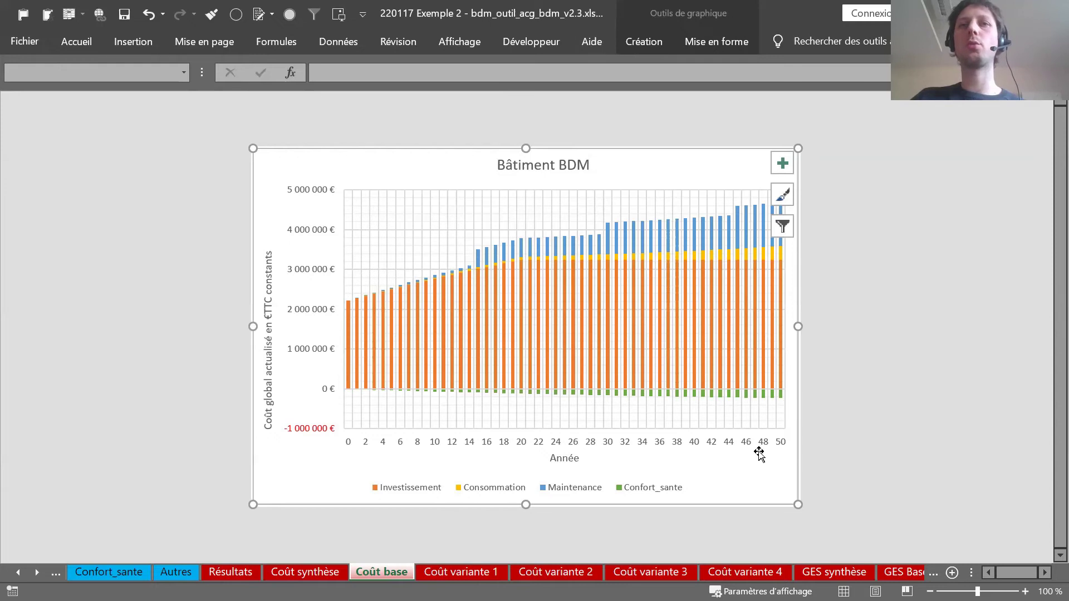
pyautogui.click(458, 574)
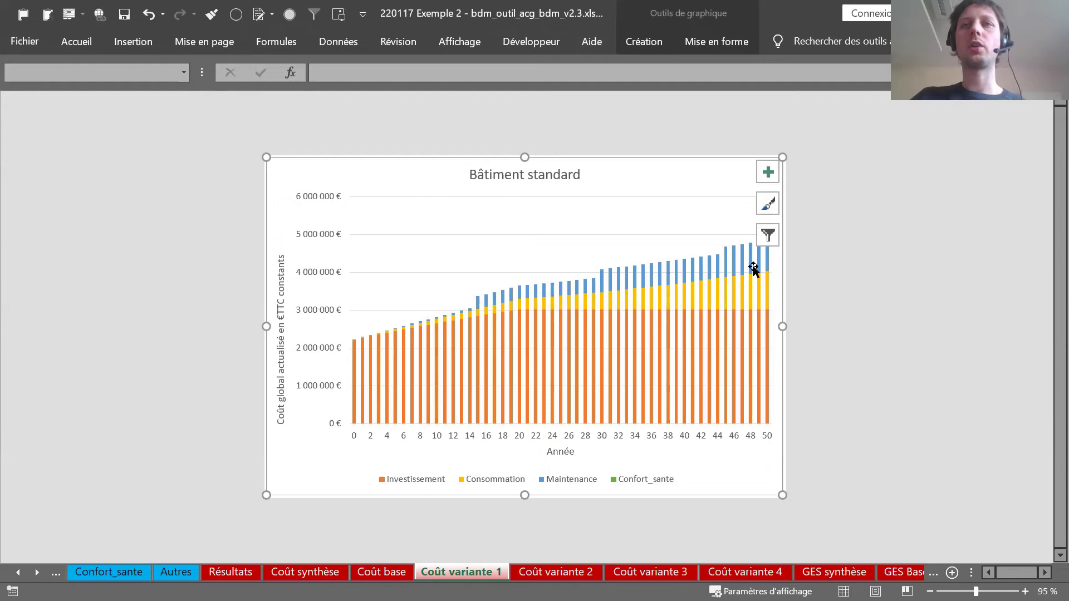
pyautogui.click(376, 572)
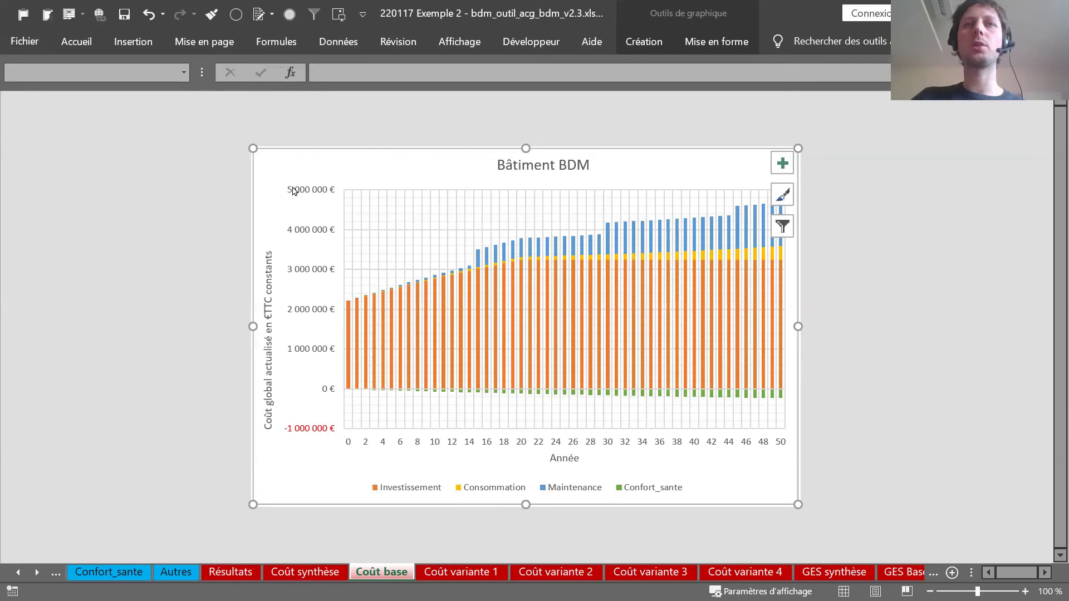
pyautogui.click(455, 573)
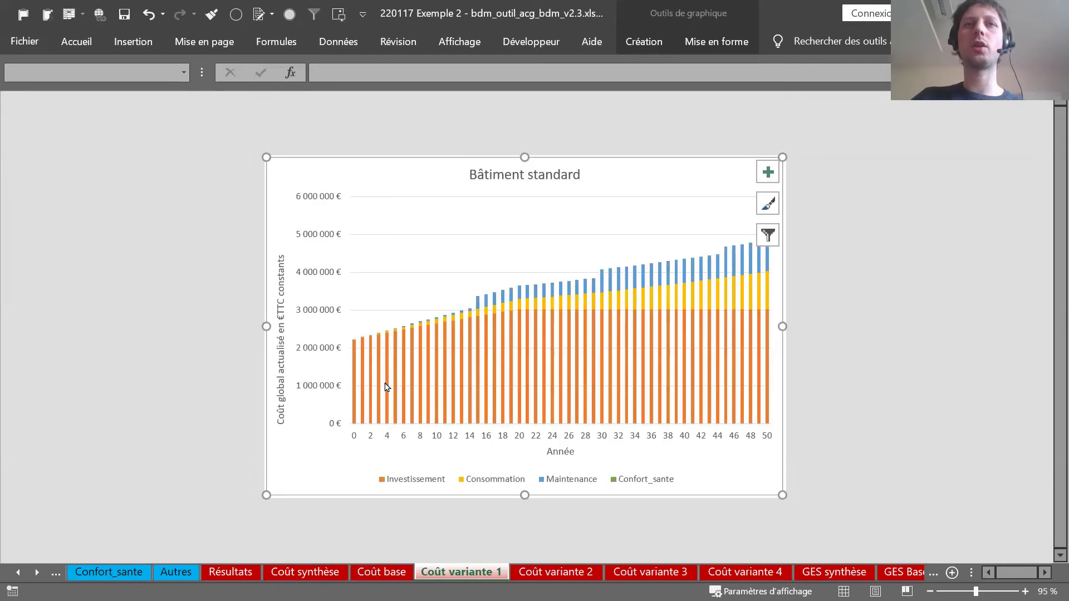
# Set the maximum of the vertical cost axis to 5 000 000 € on the Bâtiment standard chart
pyautogui.rightClick(344, 235)
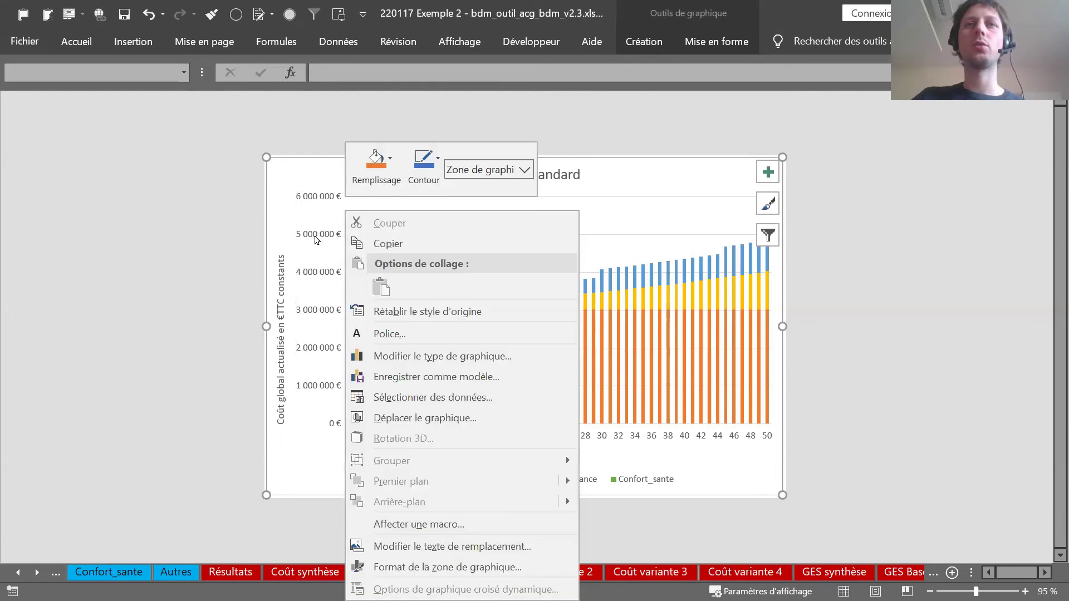
pyautogui.rightClick(317, 240)
pyautogui.click(384, 419)
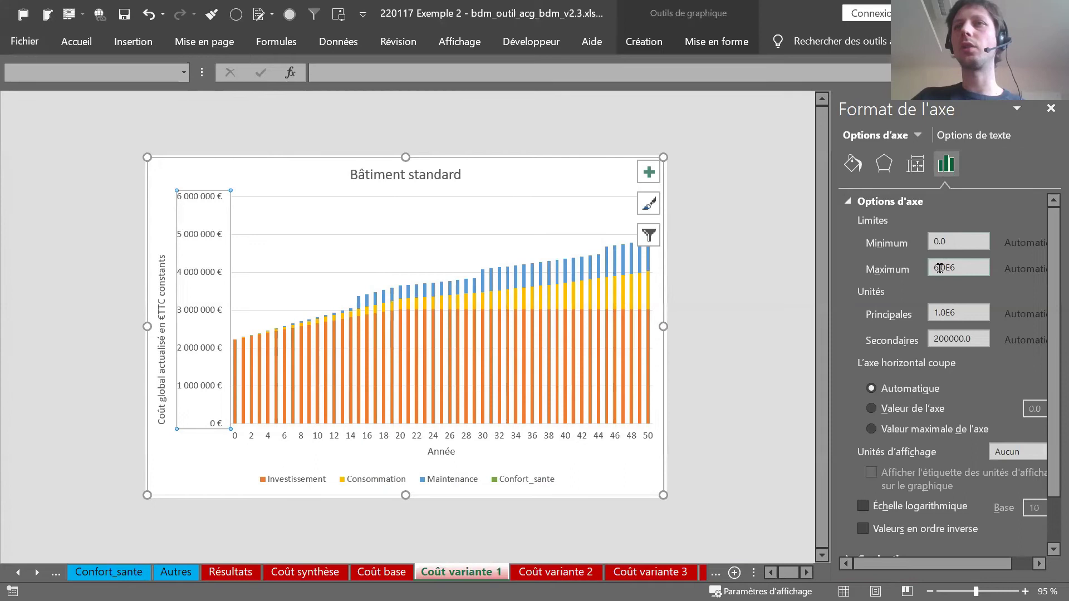
pyautogui.click(938, 269)
pyautogui.press('BackSpace')
pyautogui.write('5')
pyautogui.press('Return')
pyautogui.click(705, 387)
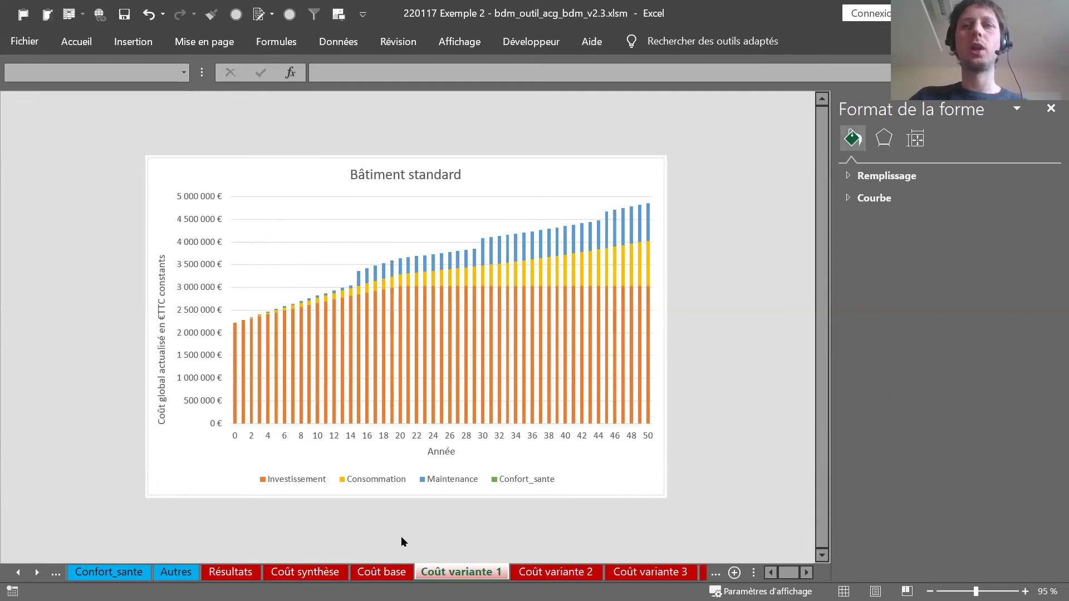
# Examine the emissions charts on the GES synthèse, GES Base and GES variante 1 sheets in turn
pyautogui.click(37, 569)
pyautogui.click(37, 569)
pyautogui.click(37, 570)
pyautogui.click(36, 569)
pyautogui.click(36, 570)
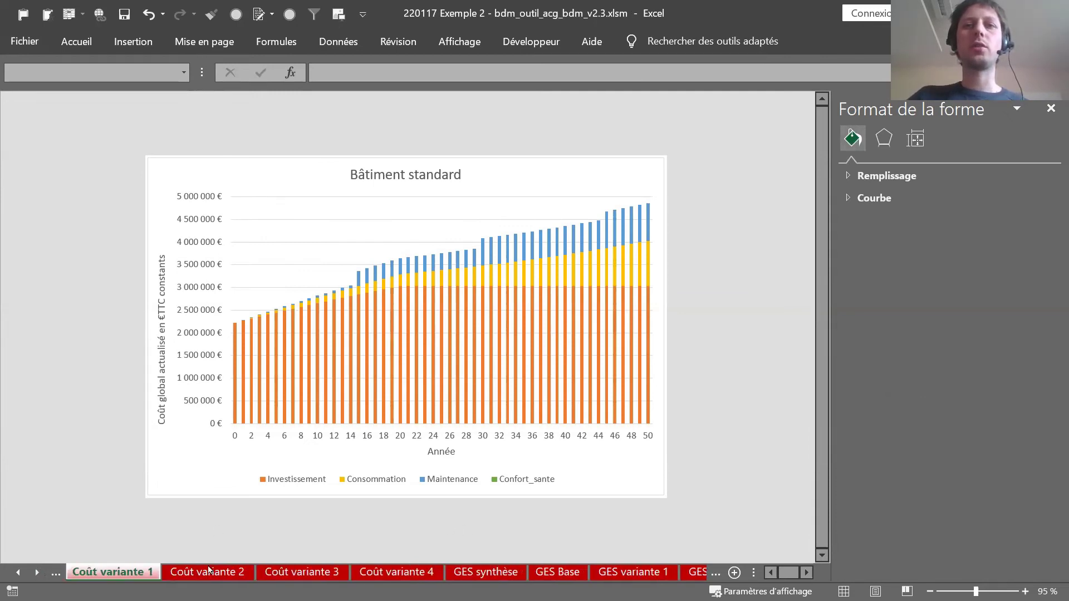
pyautogui.click(486, 571)
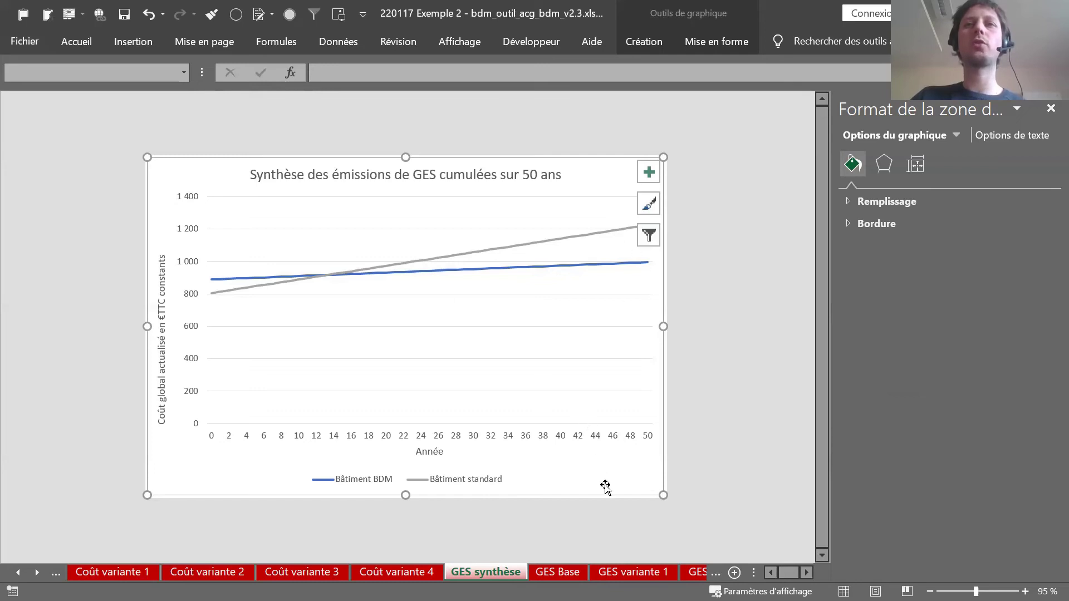
pyautogui.click(553, 572)
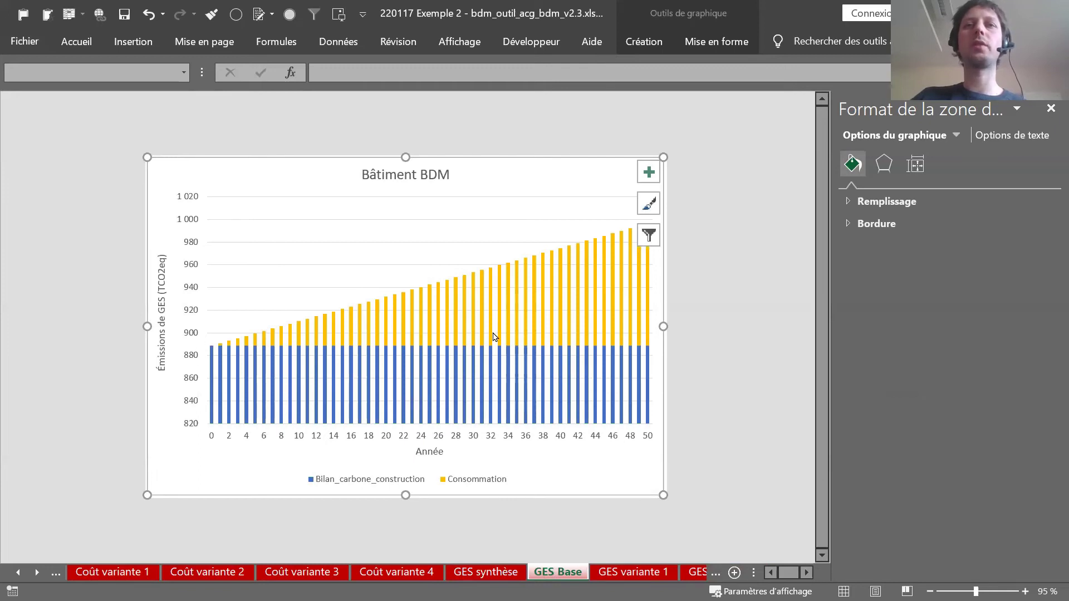
pyautogui.click(634, 572)
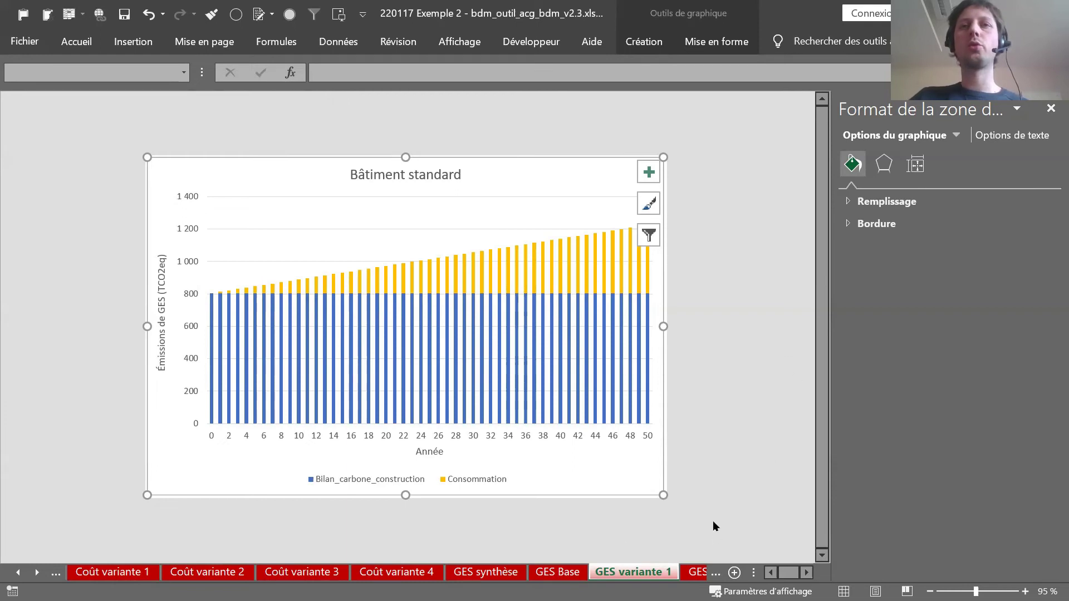
# Switch to the workbook 220117 Exemple 1 - energie_outil_acg_bdm_v2.3.xlsm and examine the variant descriptions on the Hypothèses sheet
pyautogui.click(707, 484)
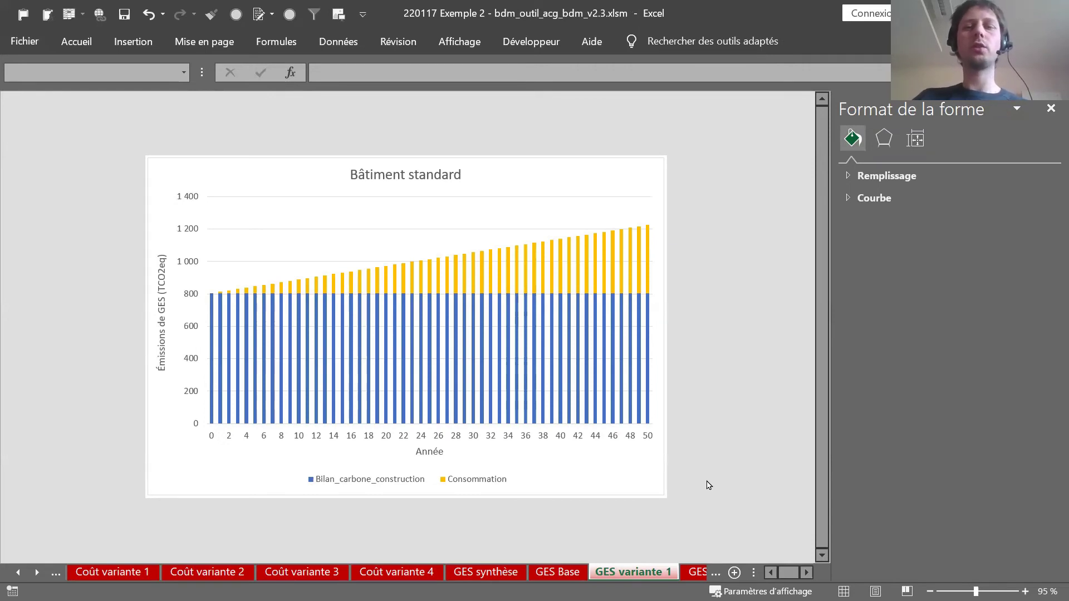
pyautogui.hotkey('alt', 'Tab')
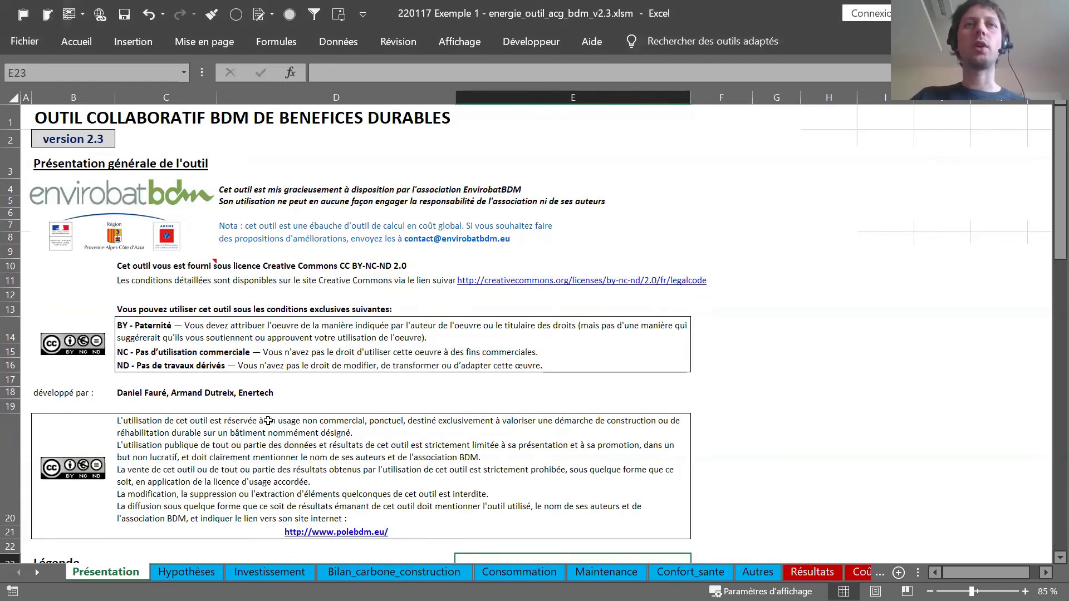
pyautogui.click(187, 574)
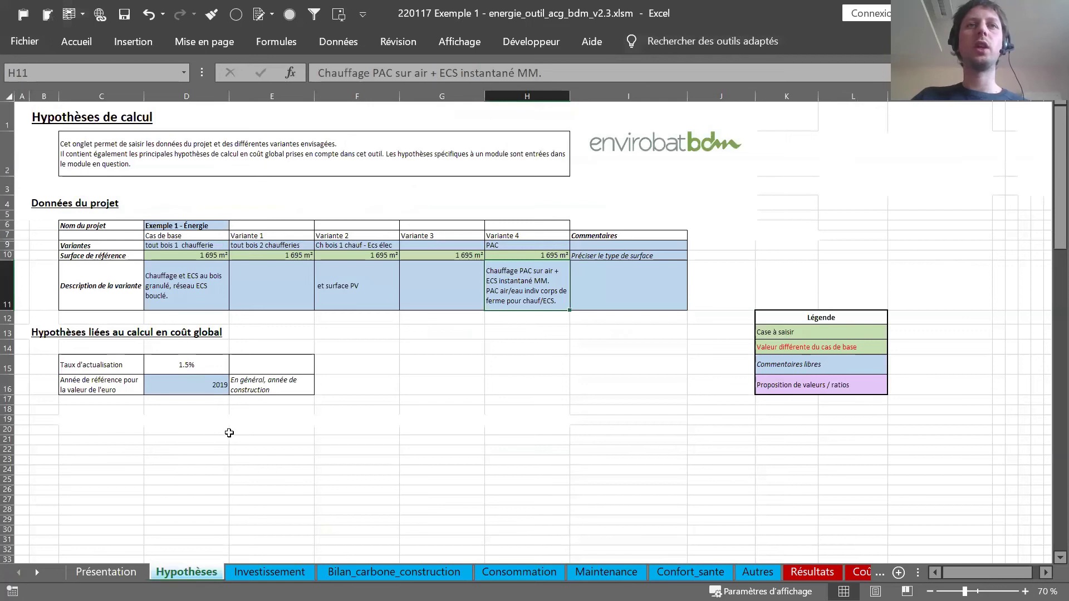
pyautogui.keyDown('ctrl'); pyautogui.scroll(2, 229, 433); pyautogui.keyUp('ctrl')
pyautogui.keyDown('ctrl'); pyautogui.scroll(-1, 260, 432); pyautogui.keyUp('ctrl')
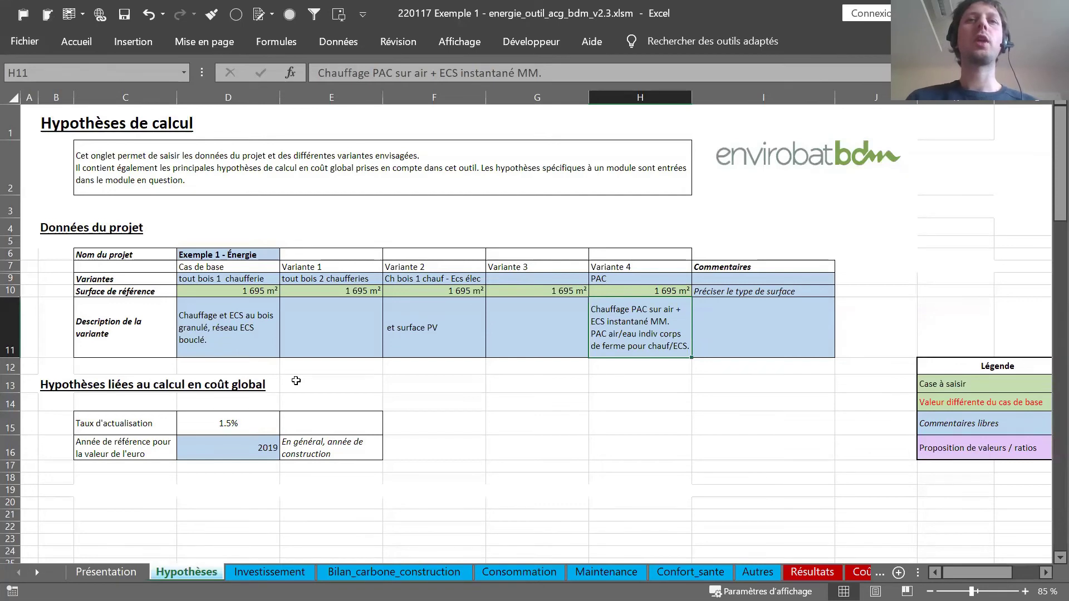
pyautogui.click(225, 321)
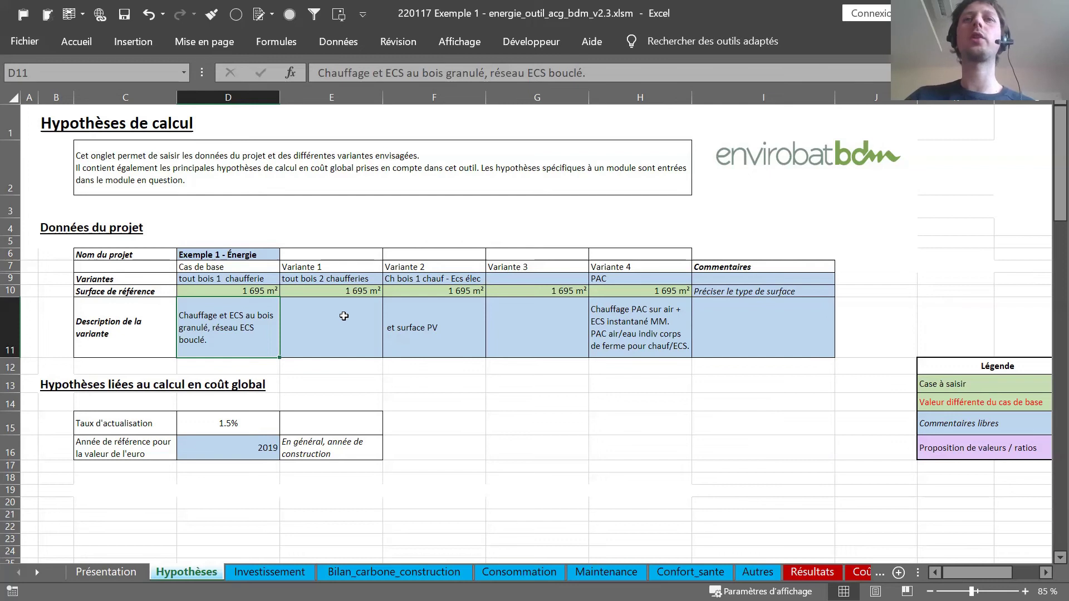
pyautogui.click(442, 324)
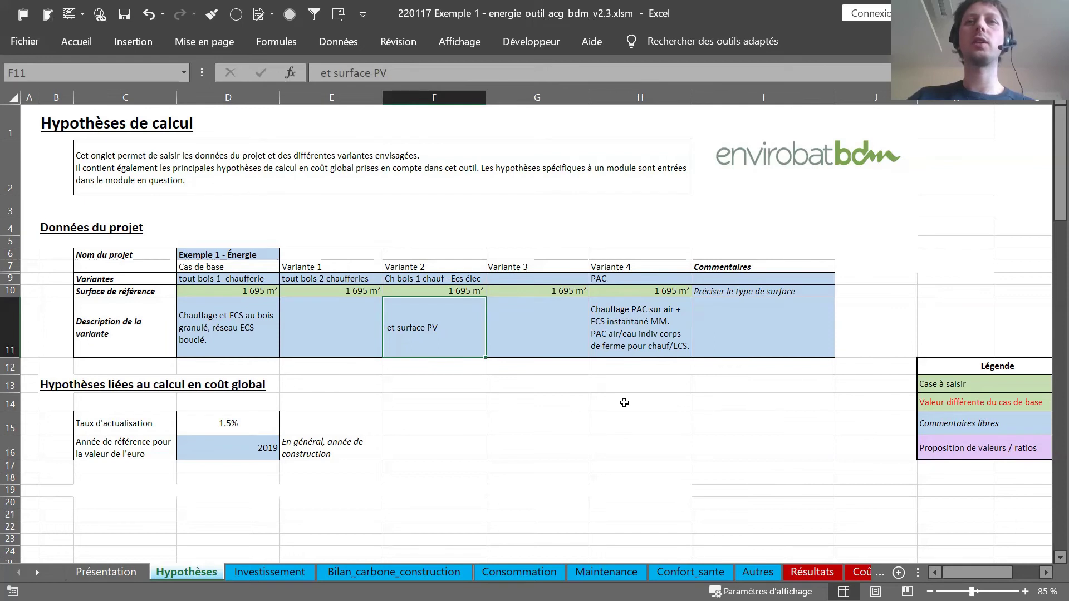
pyautogui.click(657, 340)
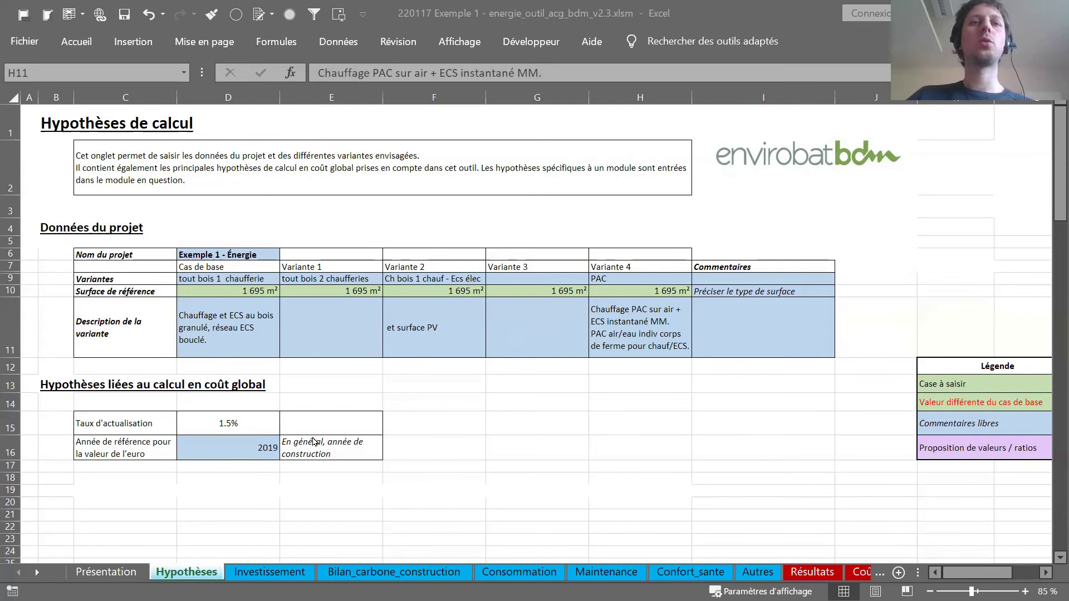
# Examine the Coûts travaux lines of each heating variant on the Investissement sheet, from Chaufferie bois - chauffage to ECS instantané
pyautogui.click(273, 572)
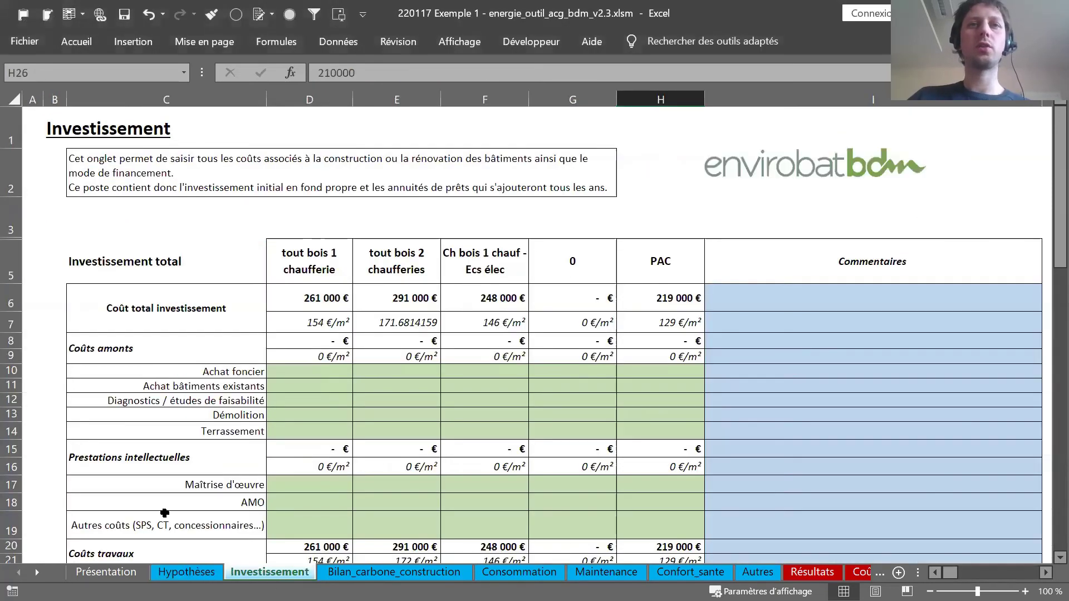
pyautogui.scroll(-1, 315, 382)
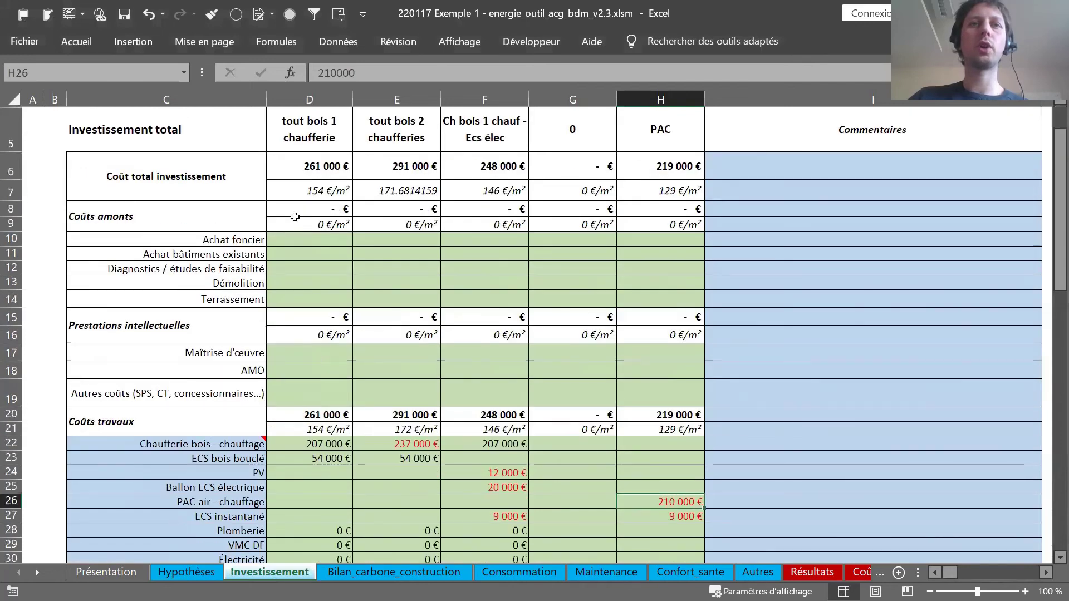
pyautogui.scroll(-3, 278, 379)
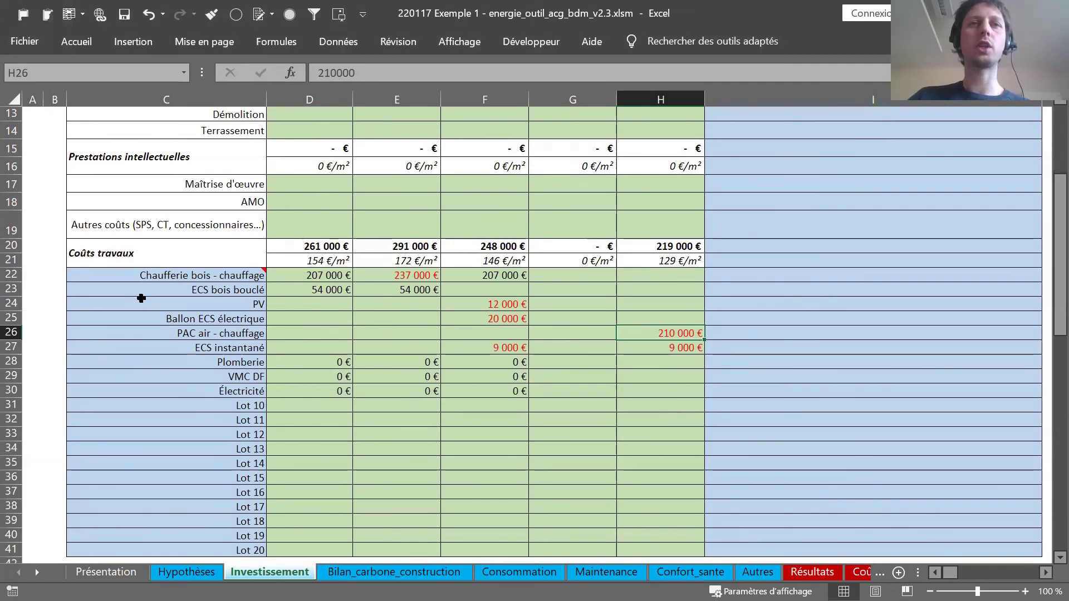
pyautogui.click(149, 275)
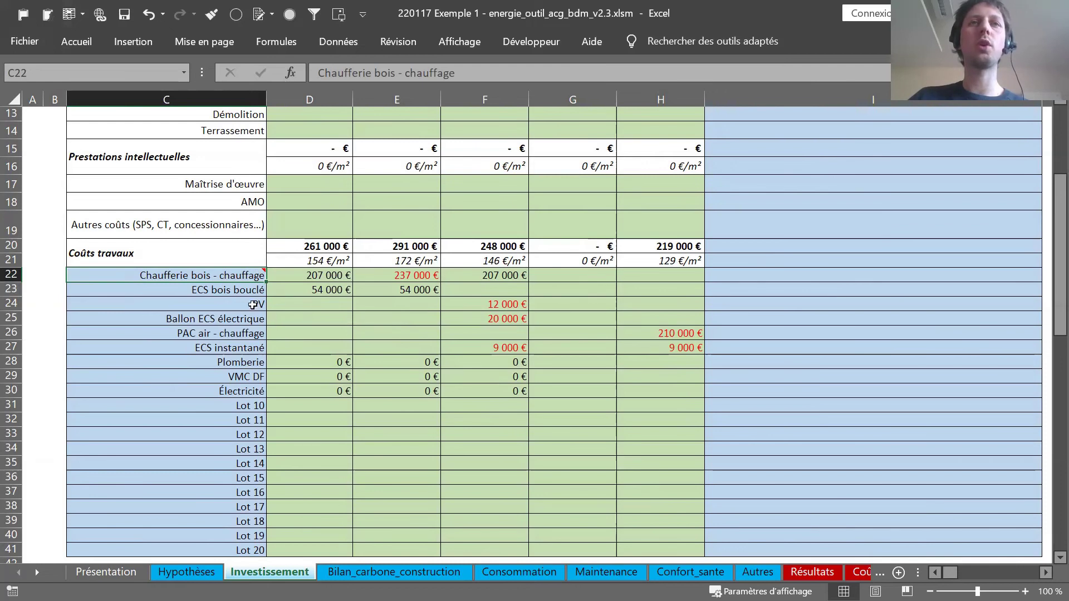
pyautogui.click(182, 289)
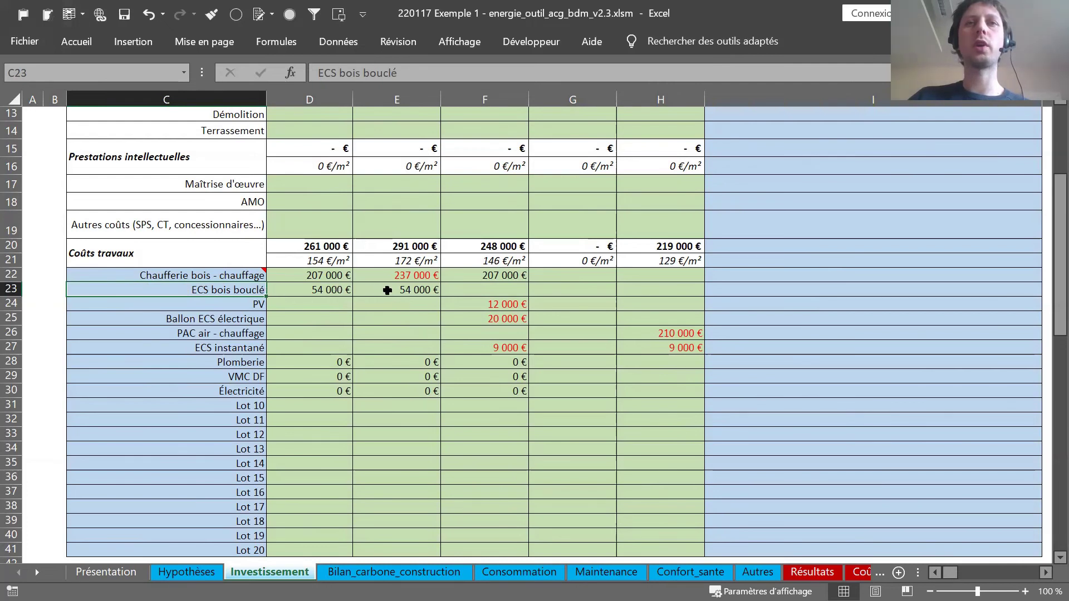
pyautogui.click(512, 303)
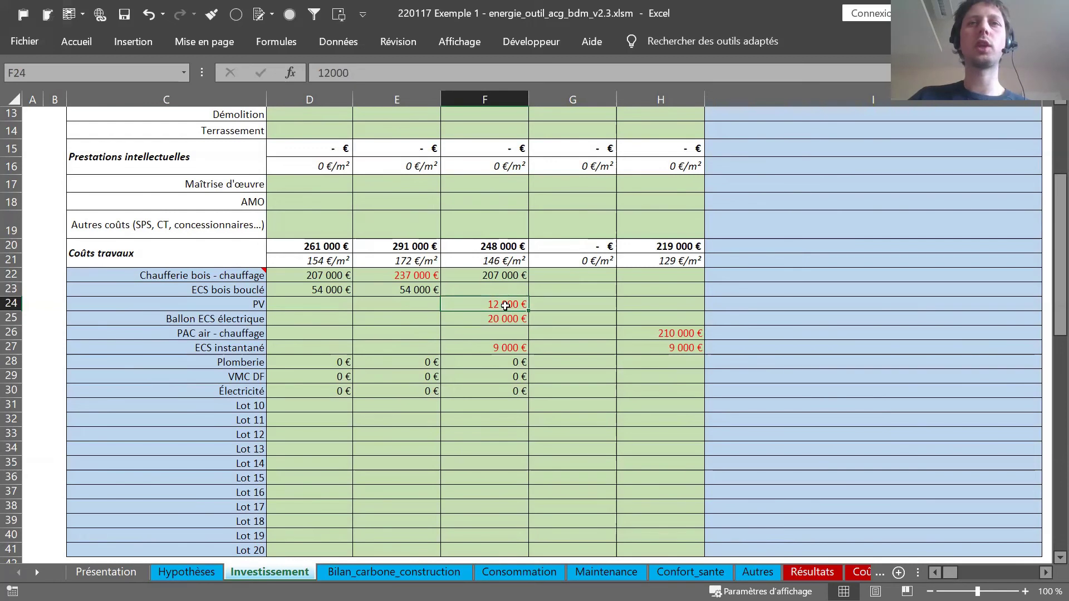
pyautogui.click(504, 315)
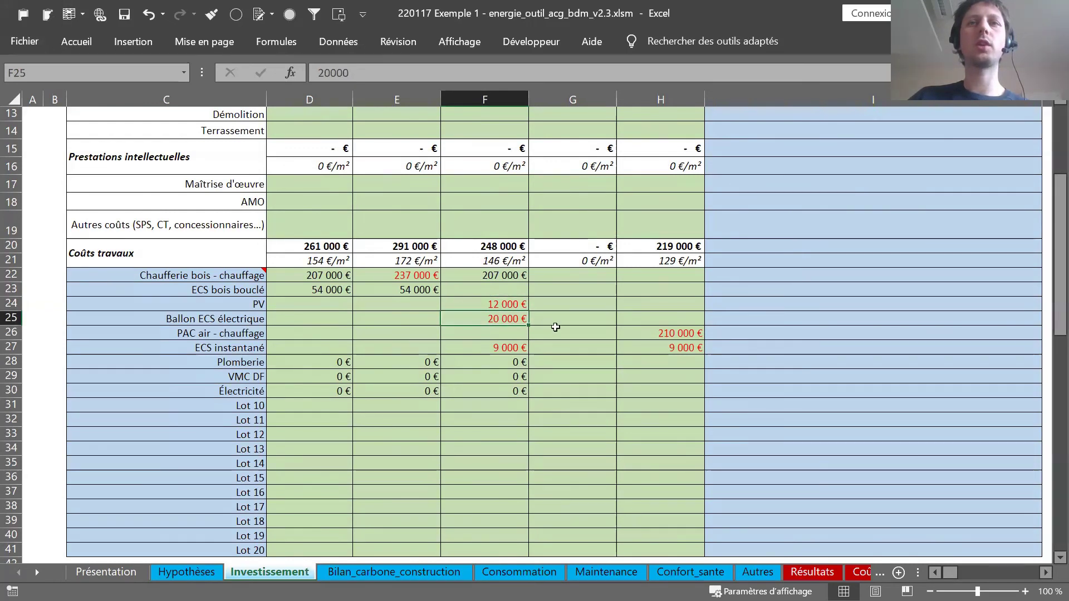
pyautogui.click(690, 332)
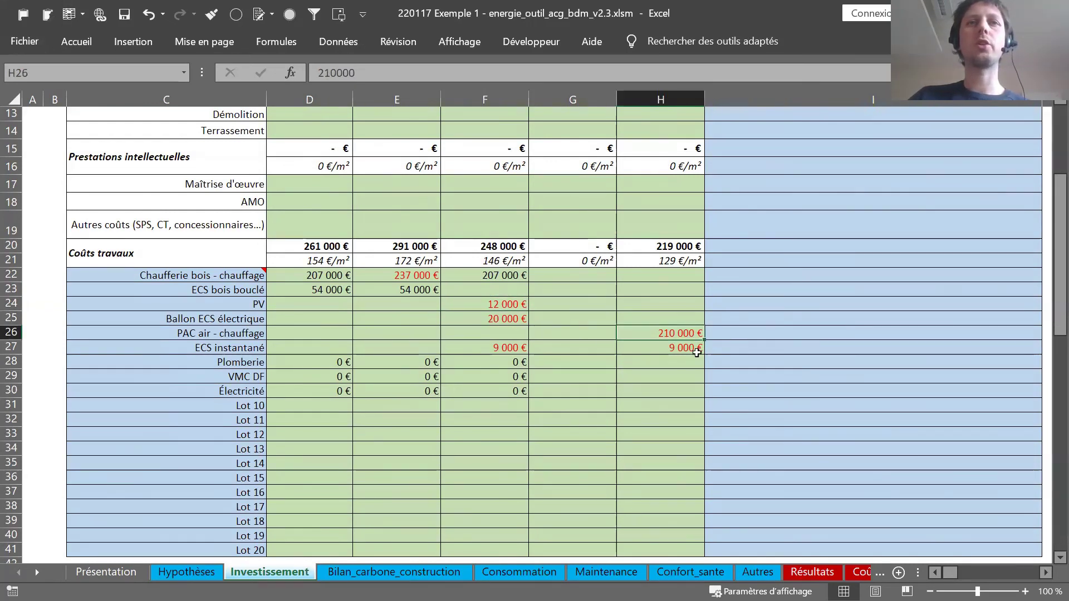
pyautogui.moveTo(496, 350); pyautogui.dragTo(650, 343)
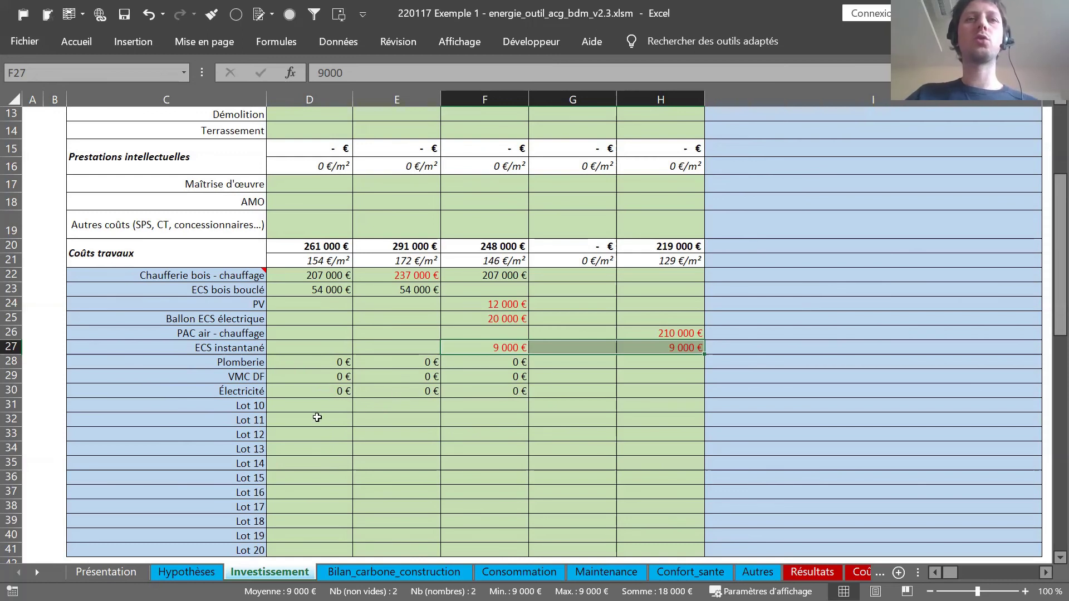
# View the Bilan_carbone_construction sheet, and examine the energy prices and the tout bois 1 chaufferie consumption table on the Consommation sheet
pyautogui.click(395, 574)
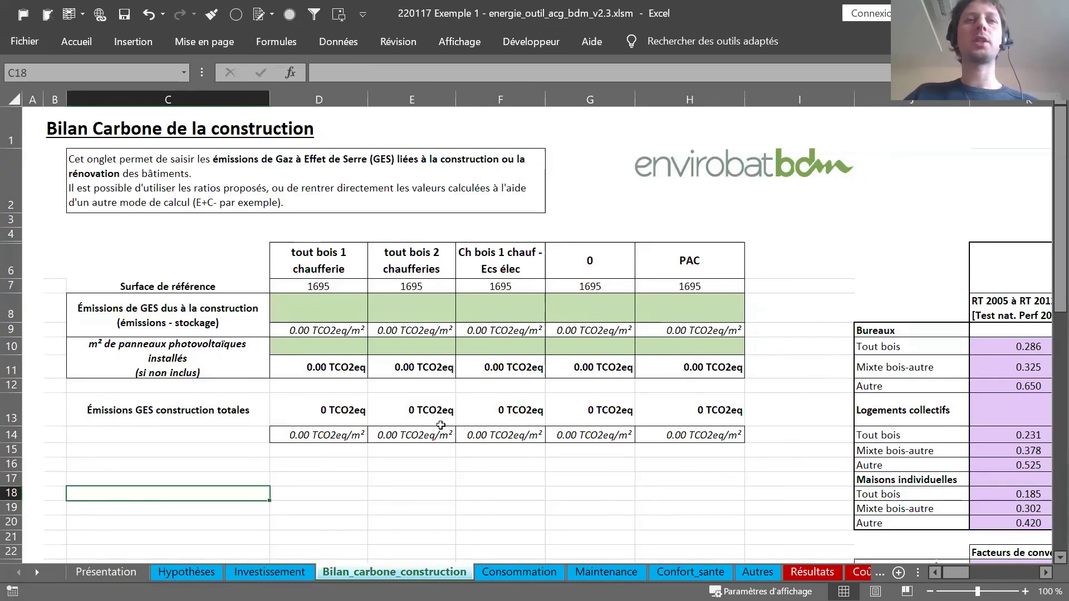
pyautogui.click(516, 573)
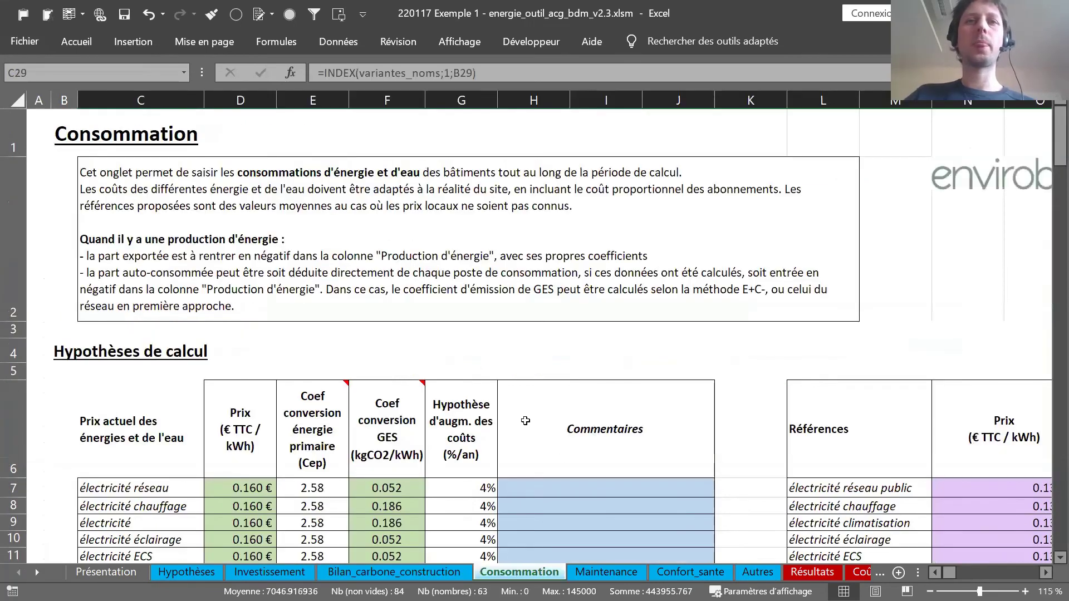
pyautogui.scroll(-1, 166, 338)
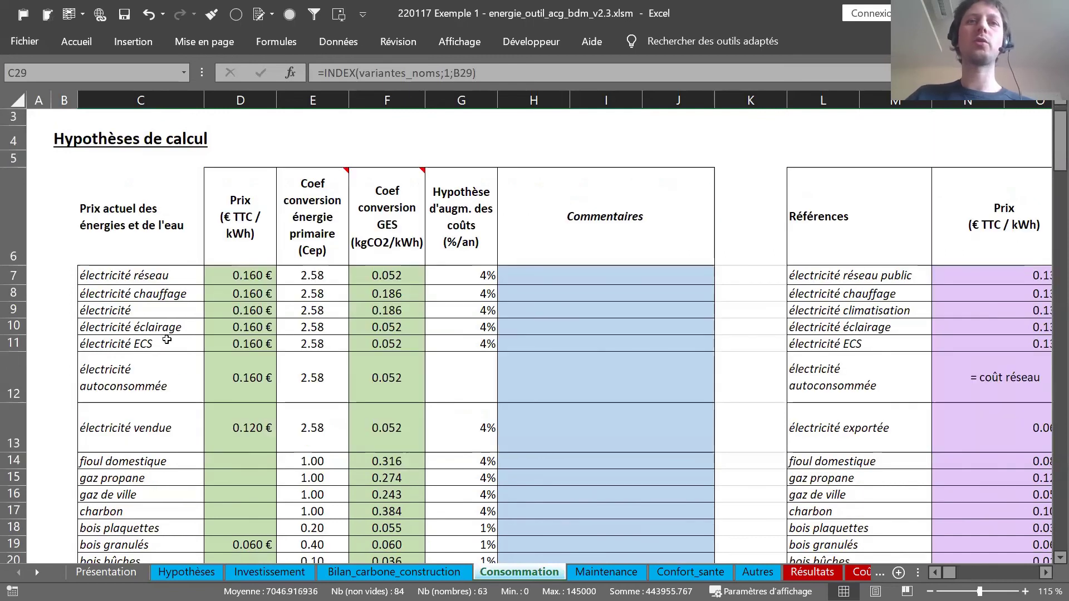
pyautogui.scroll(-6, 167, 340)
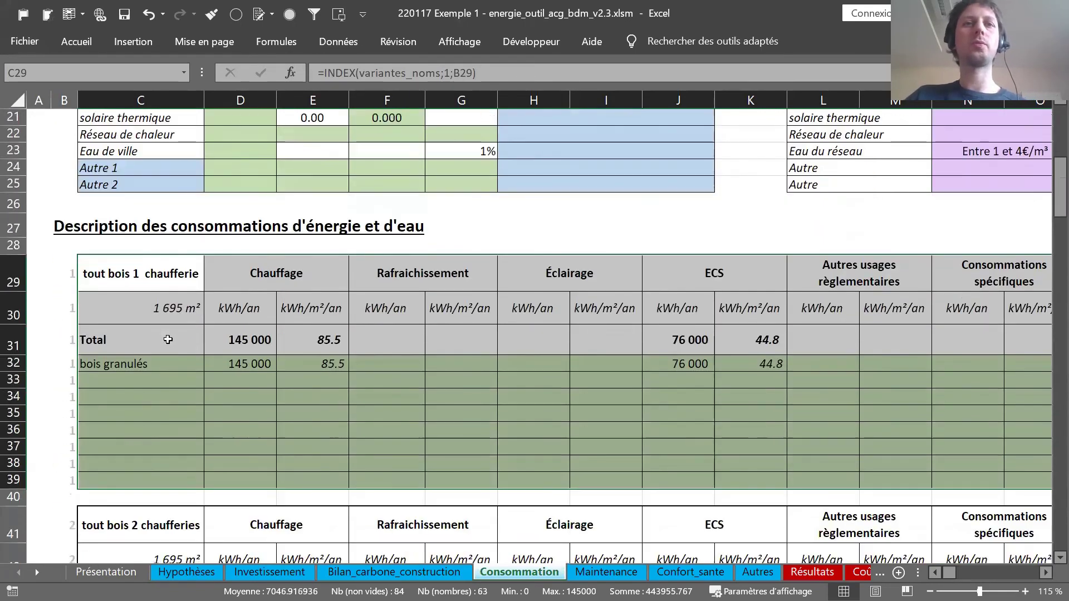
pyautogui.scroll(-1, 169, 339)
pyautogui.click(165, 383)
pyautogui.scroll(-1, 138, 342)
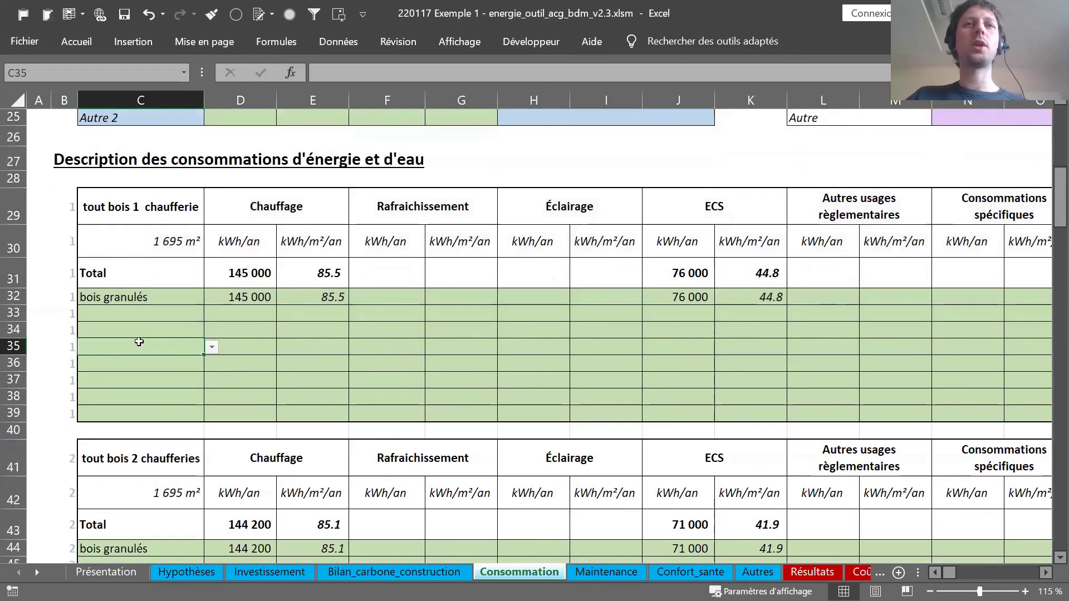
pyautogui.scroll(-1, 138, 341)
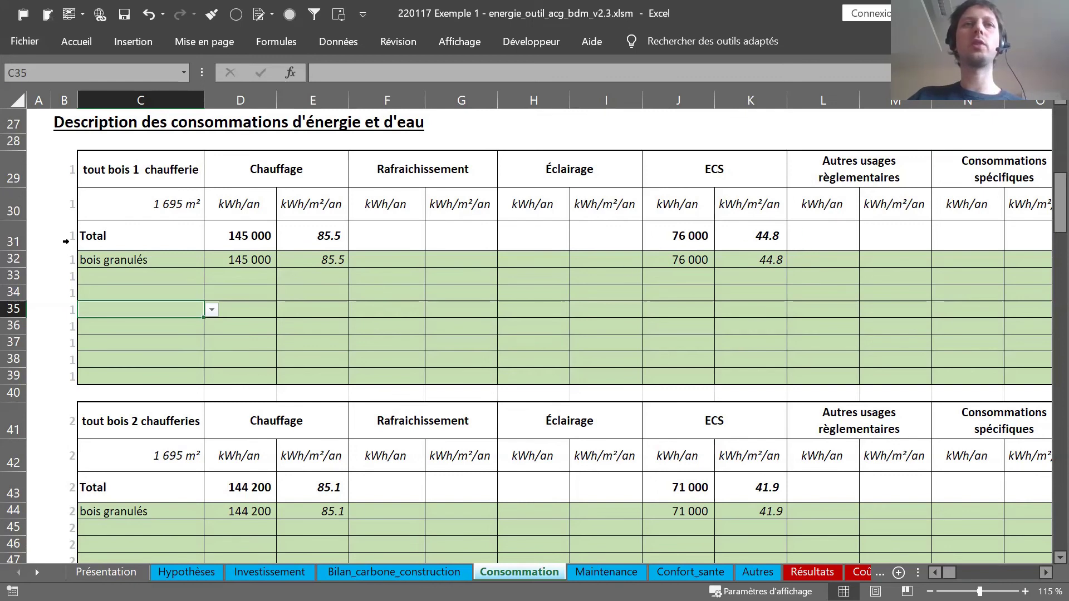
pyautogui.click(145, 260)
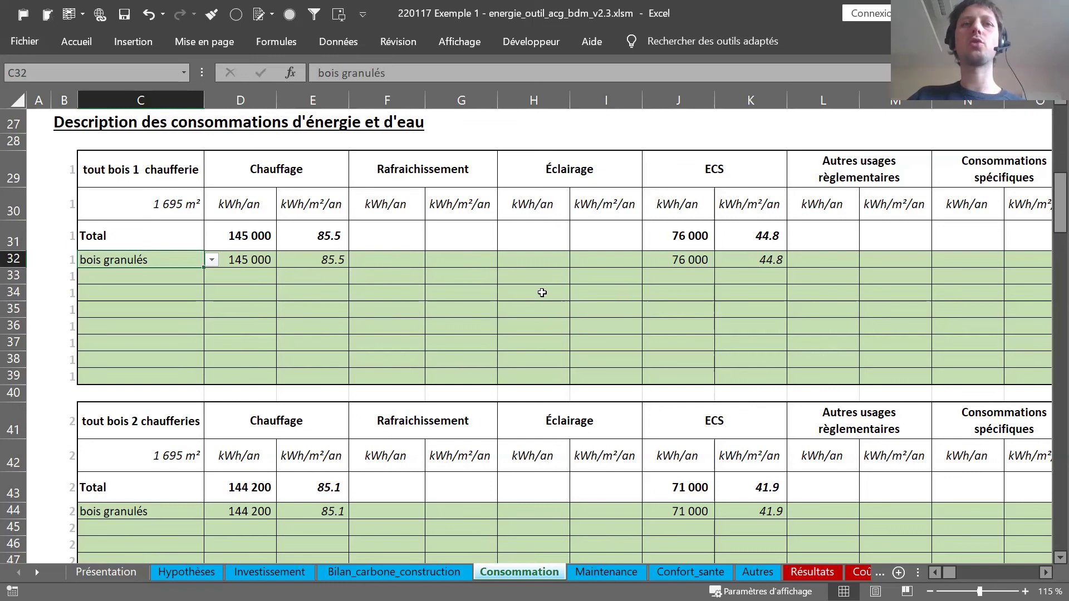
# Examine the tout bois 2 chaufferies and Ch bois 1 chauf - Ecs élec consumption tables, including the électricité vendue production
pyautogui.scroll(-2, 542, 291)
pyautogui.scroll(-2, 542, 291)
pyautogui.scroll(-3, 625, 334)
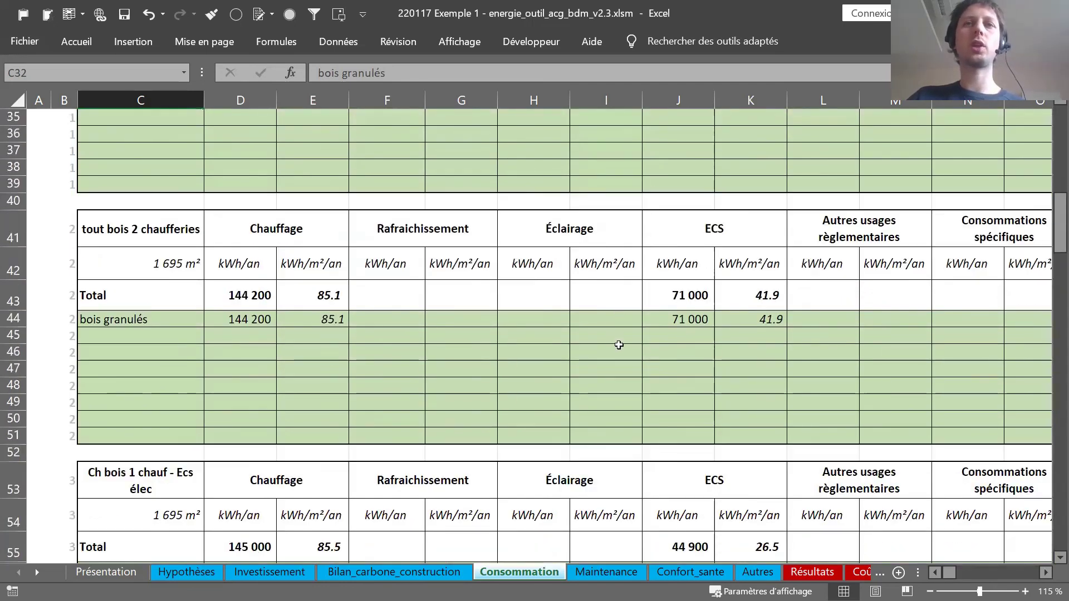
pyautogui.scroll(-2, 619, 345)
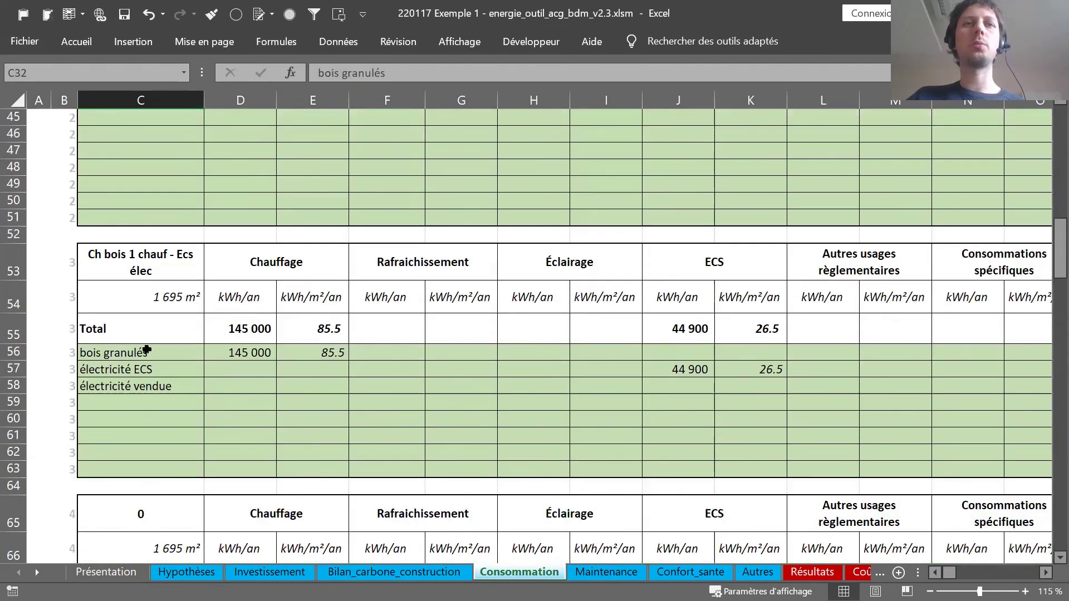
pyautogui.click(158, 366)
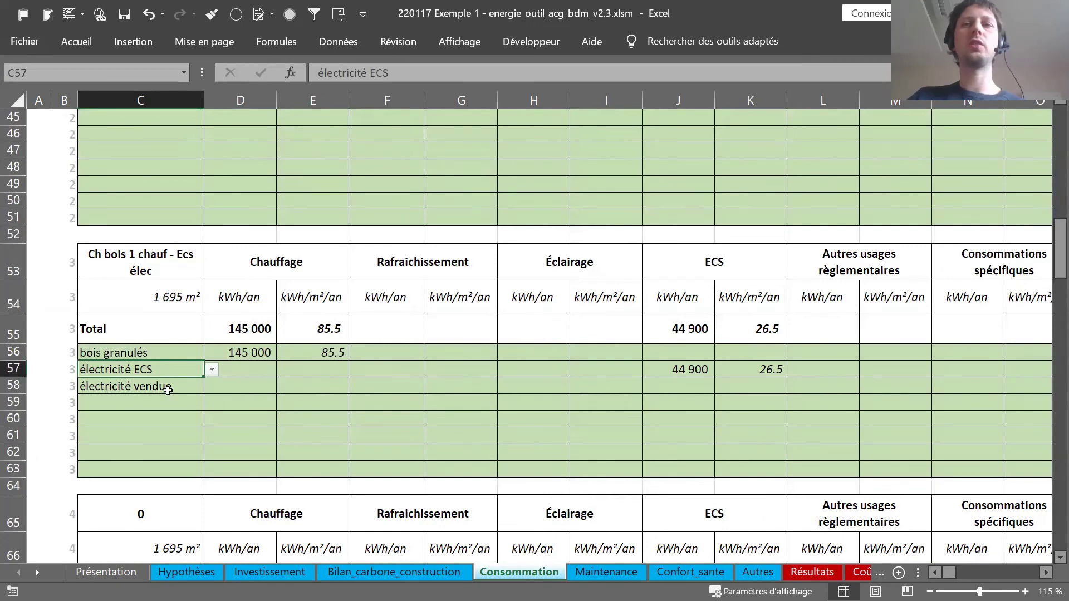
pyautogui.click(167, 391)
pyautogui.hscroll(3, 269, 386)
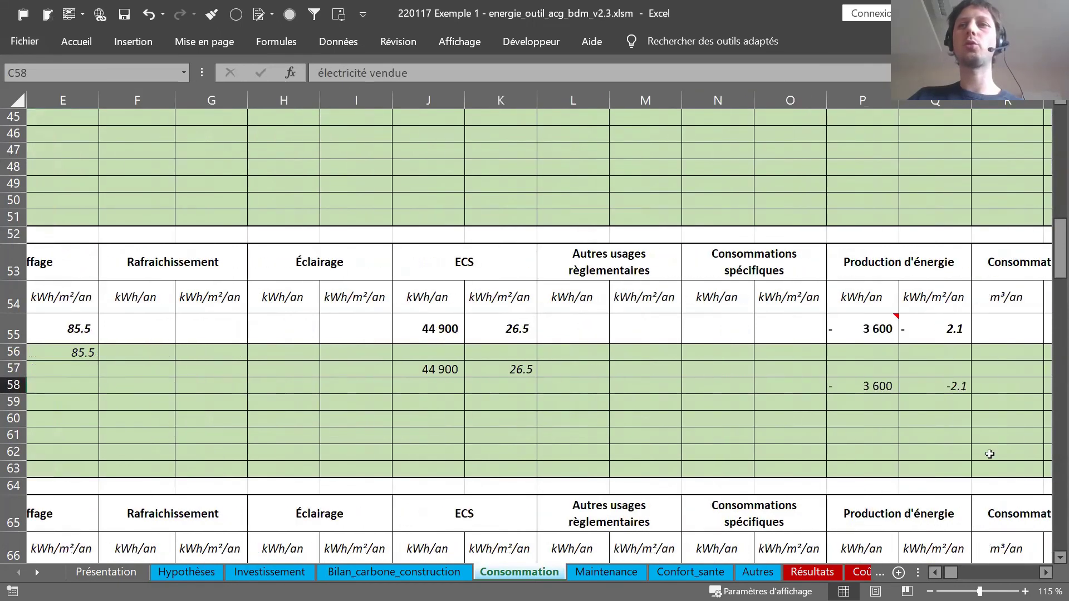
pyautogui.click(859, 389)
# Examine the électricité chauffage and électricité ECS consumption in the PAC variant's table
pyautogui.scroll(-5, 763, 399)
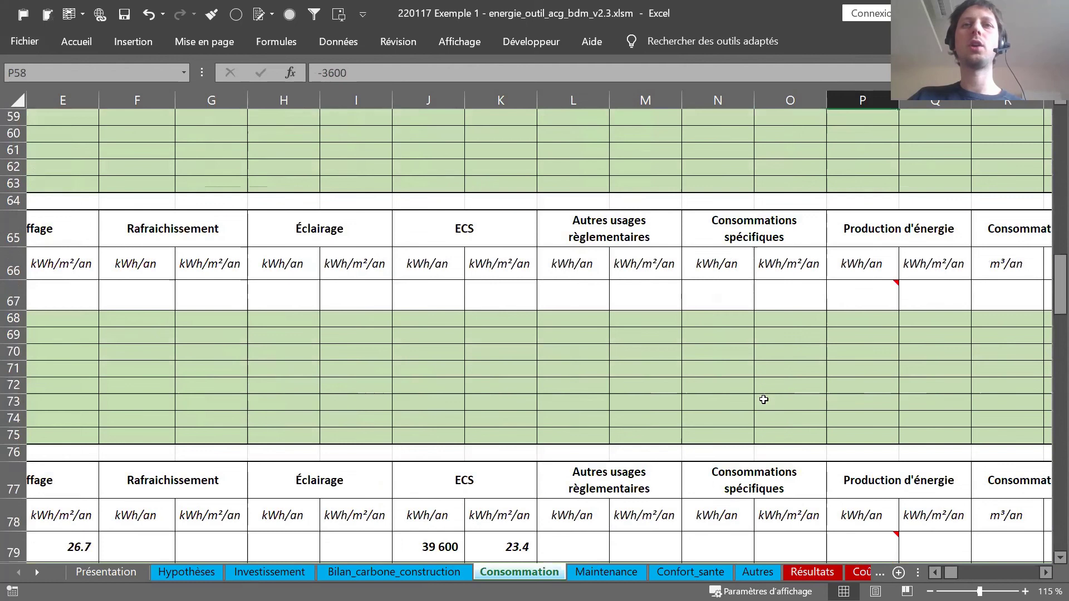
pyautogui.hscroll(-3, 763, 400)
pyautogui.scroll(-4, 763, 399)
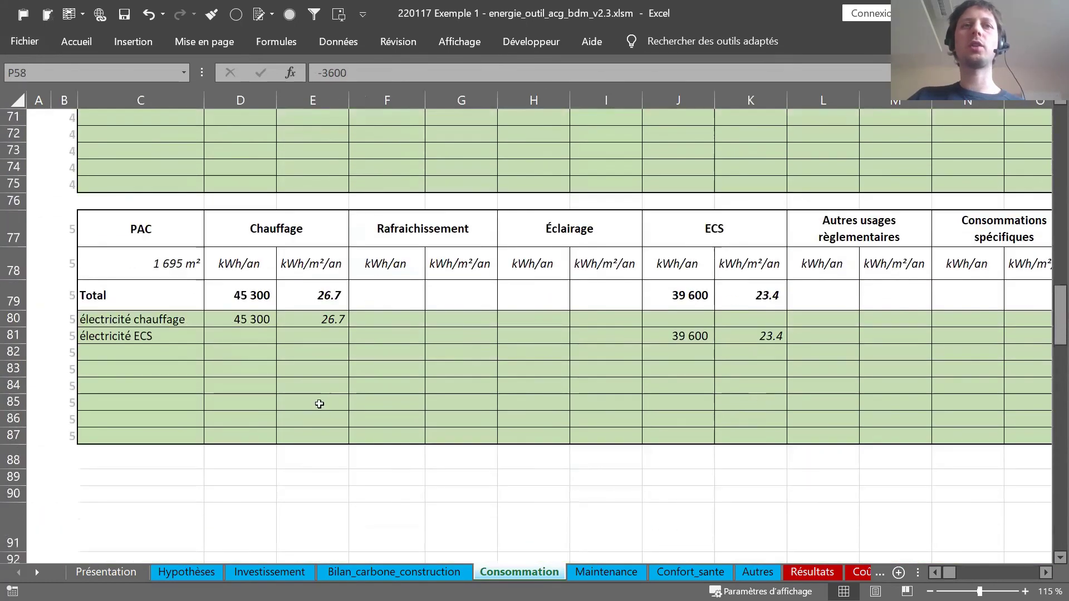
pyautogui.click(163, 323)
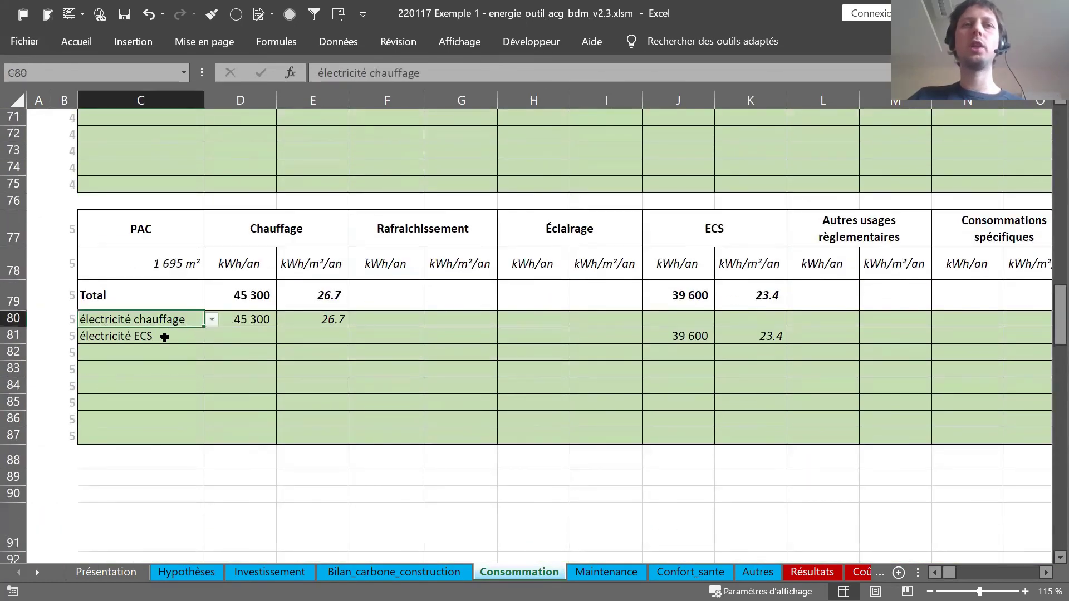
pyautogui.click(182, 336)
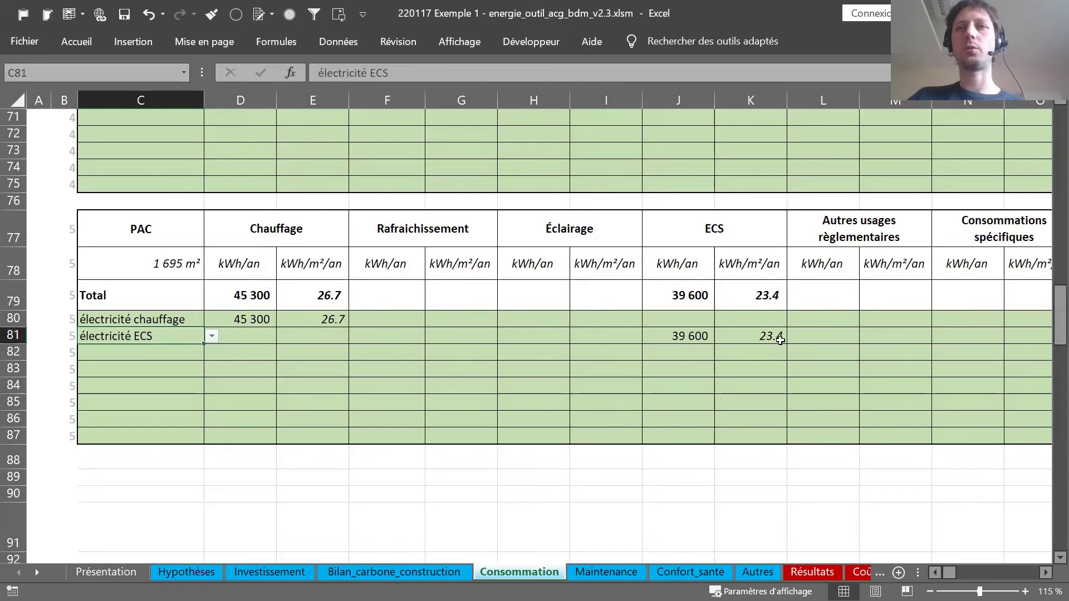
pyautogui.click(673, 336)
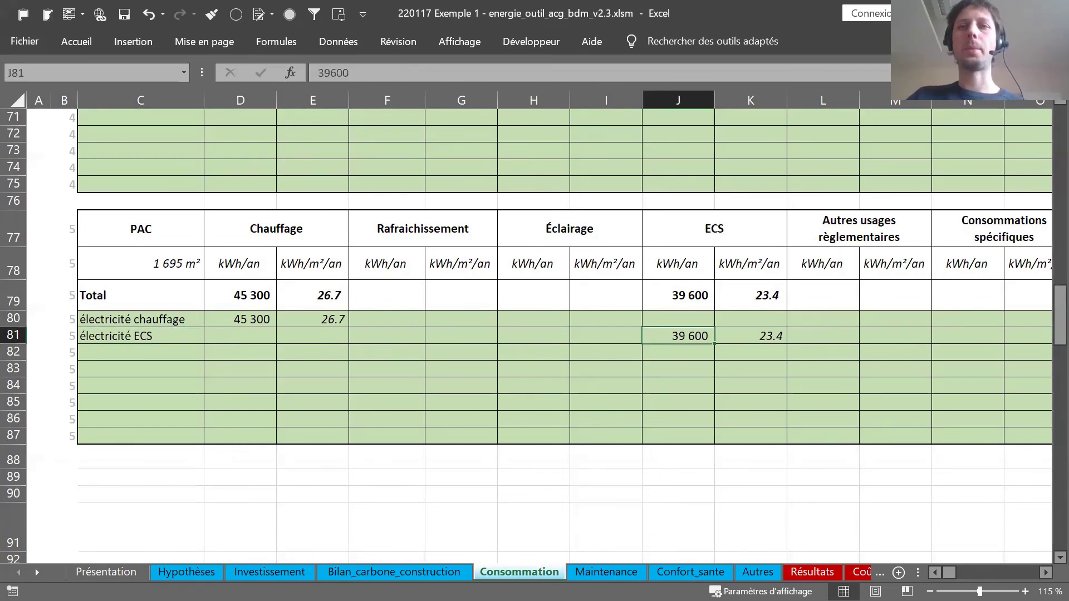
# Examine the Contrat de maintenance and Chaudière bois + réno partielle costs of the Chaufferie bois - chauffage lot on the Maintenance sheet
pyautogui.click(617, 579)
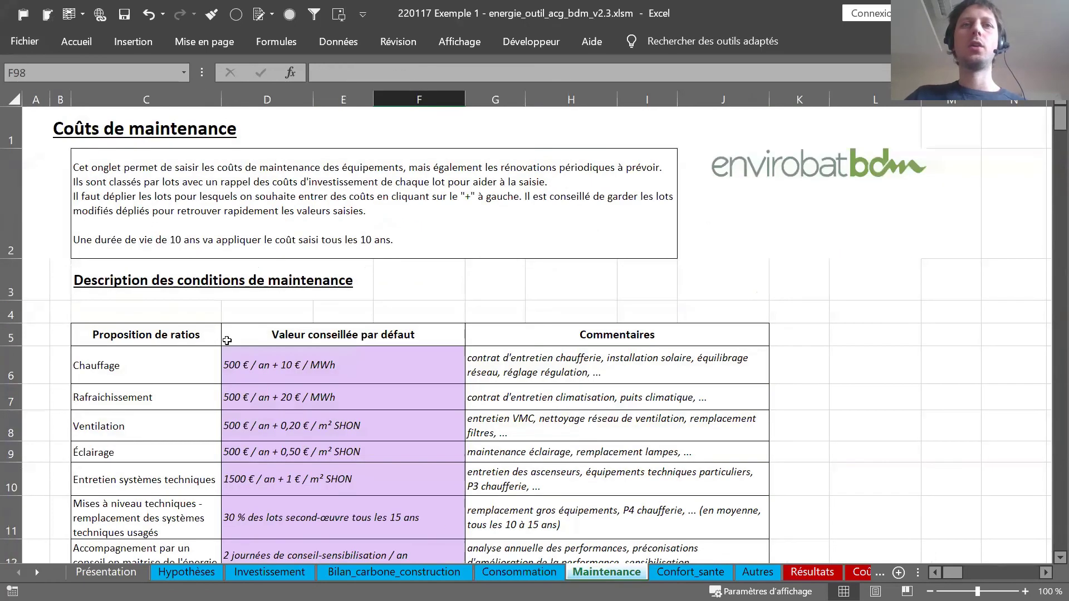
pyautogui.scroll(-5, 694, 261)
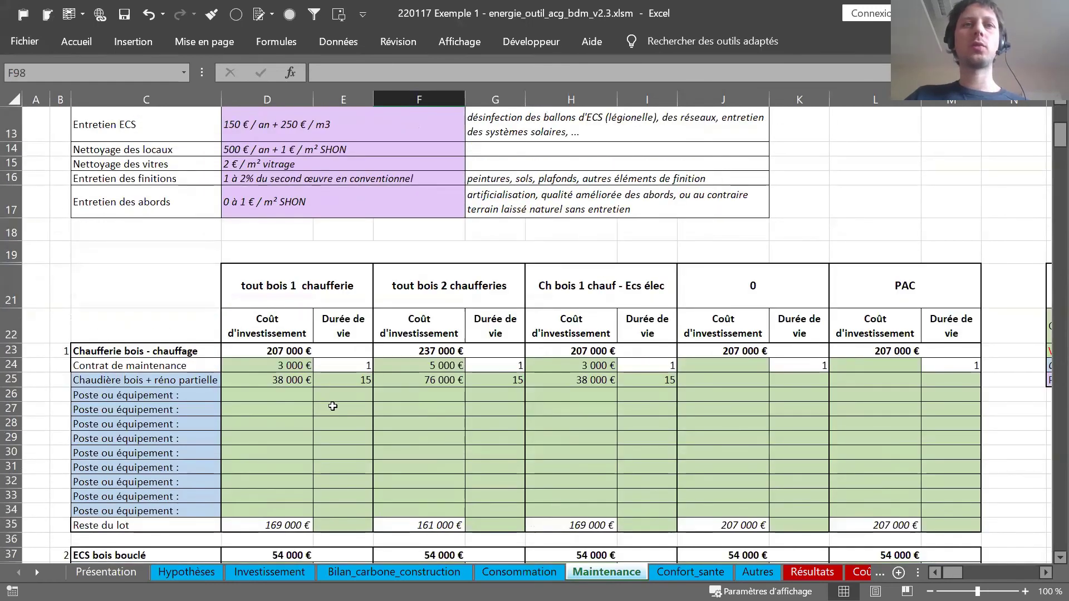
pyautogui.scroll(-2, 332, 407)
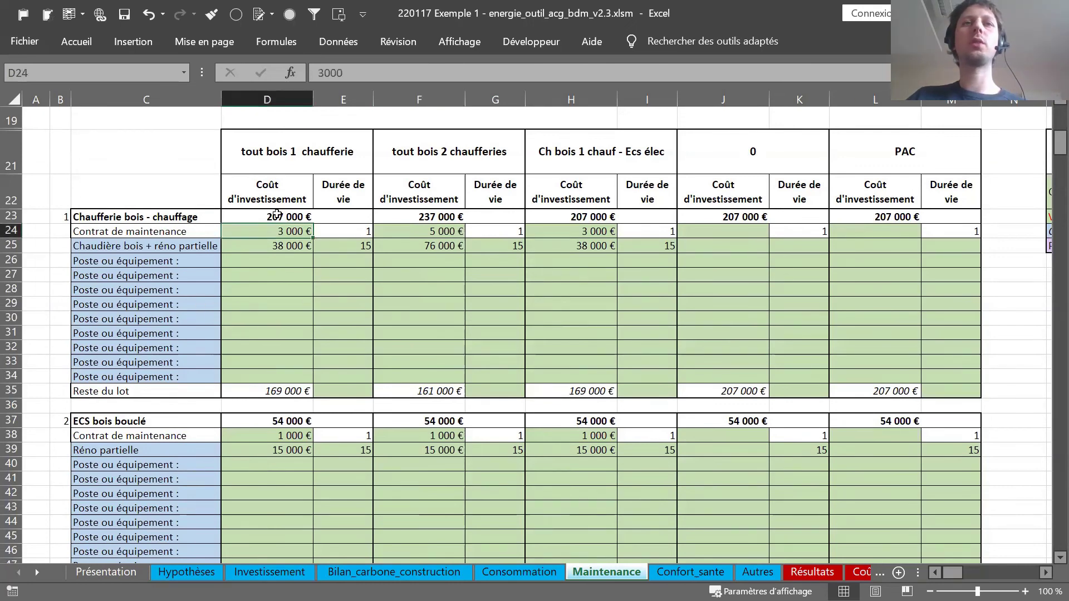
pyautogui.click(260, 245)
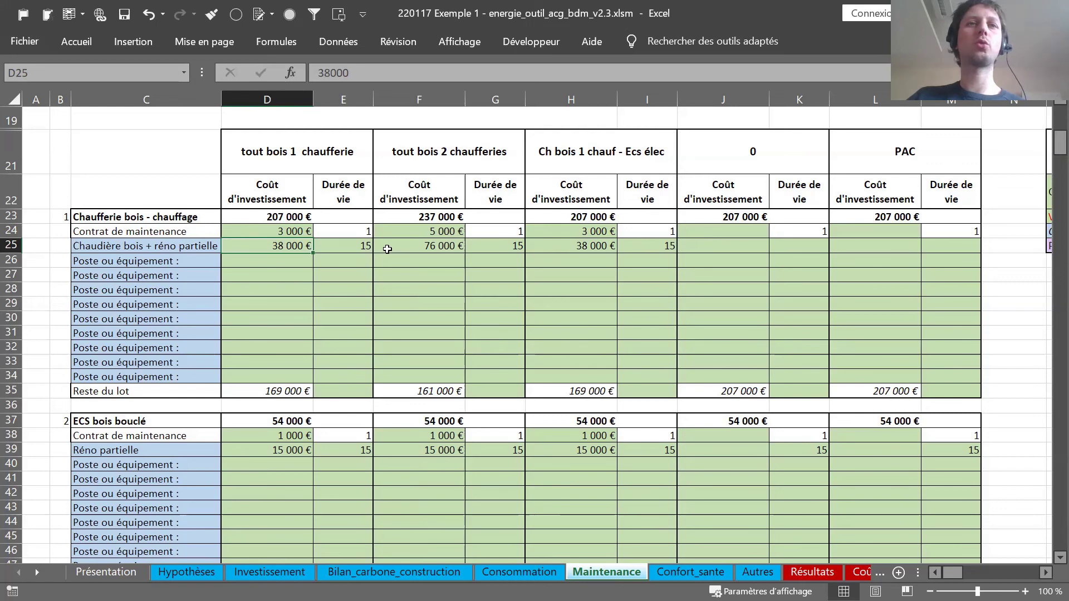
# Examine the replacement costs and lifetimes of the Ballon ECS électrique, PAC air - chauffage and ECS instantané maintenance lots
pyautogui.scroll(-5, 387, 248)
pyautogui.scroll(-5, 342, 323)
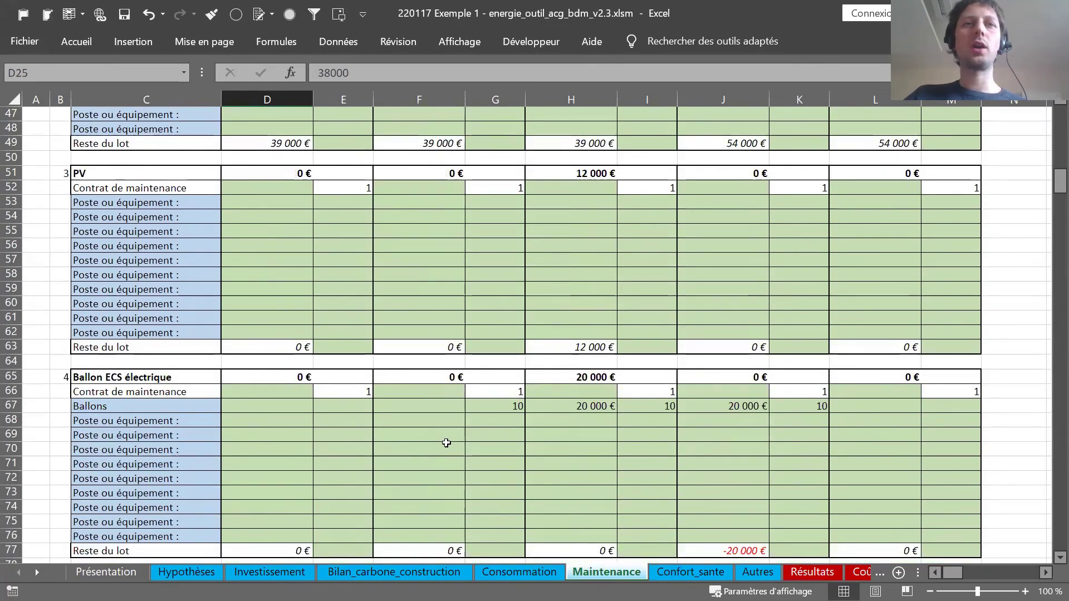
pyautogui.click(505, 407)
pyautogui.click(656, 405)
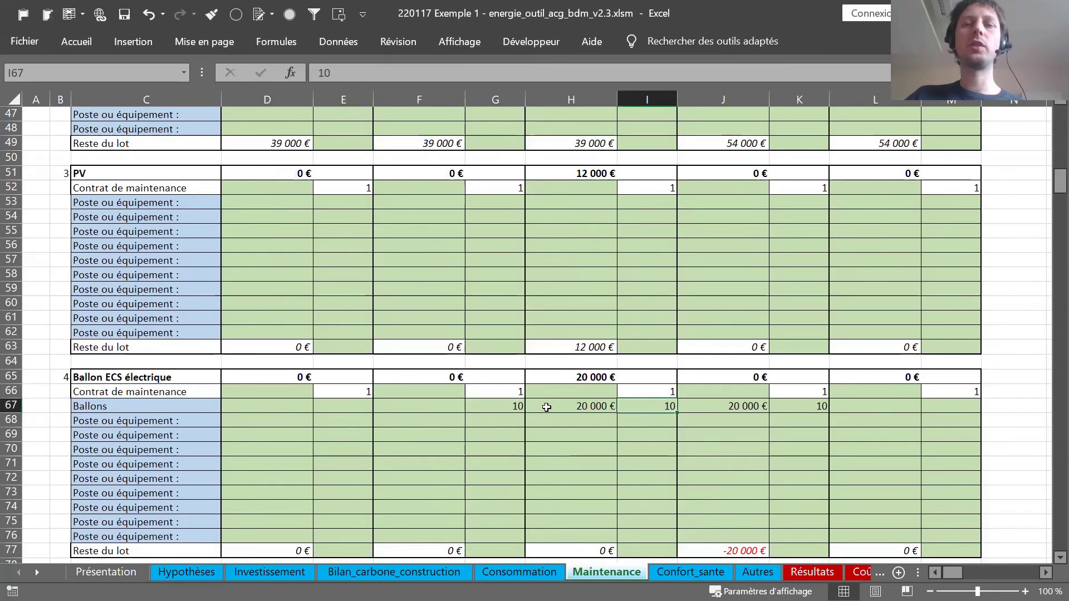
pyautogui.scroll(-6, 546, 407)
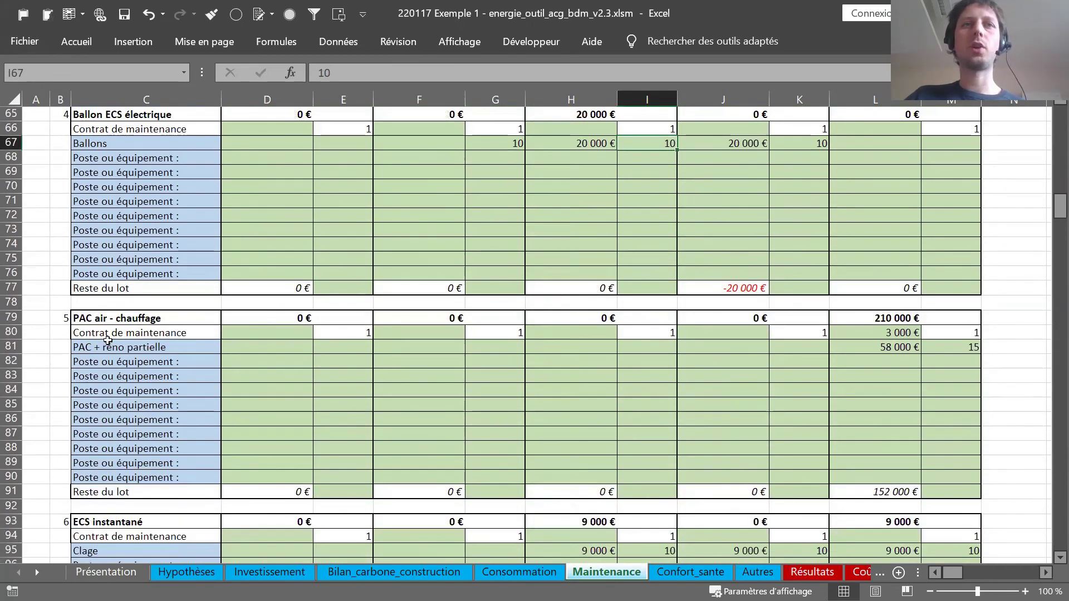
pyautogui.click(971, 348)
pyautogui.scroll(-1, 814, 345)
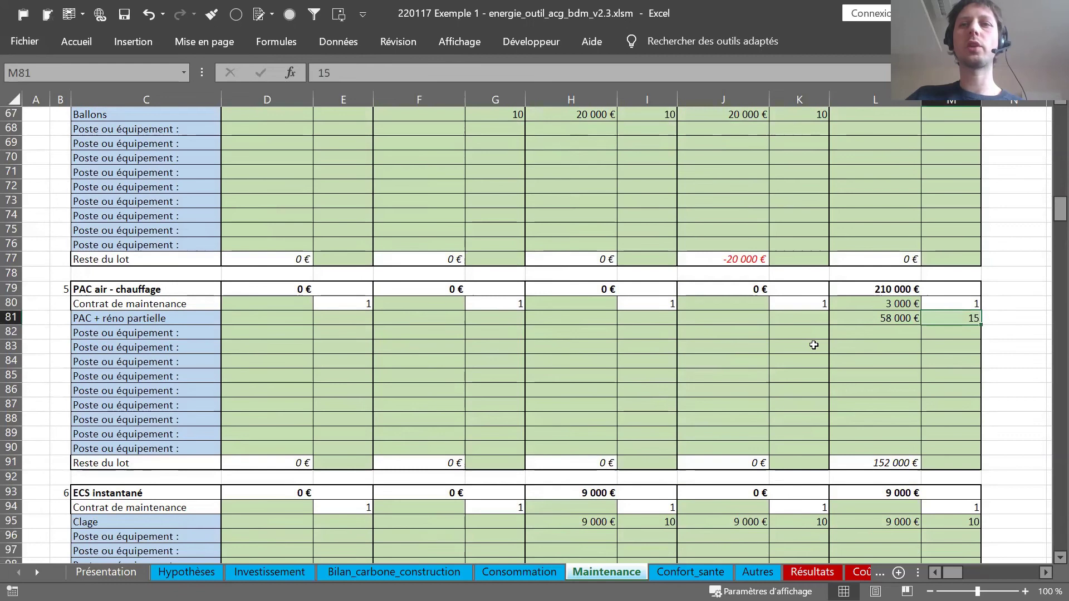
pyautogui.scroll(-1, 813, 346)
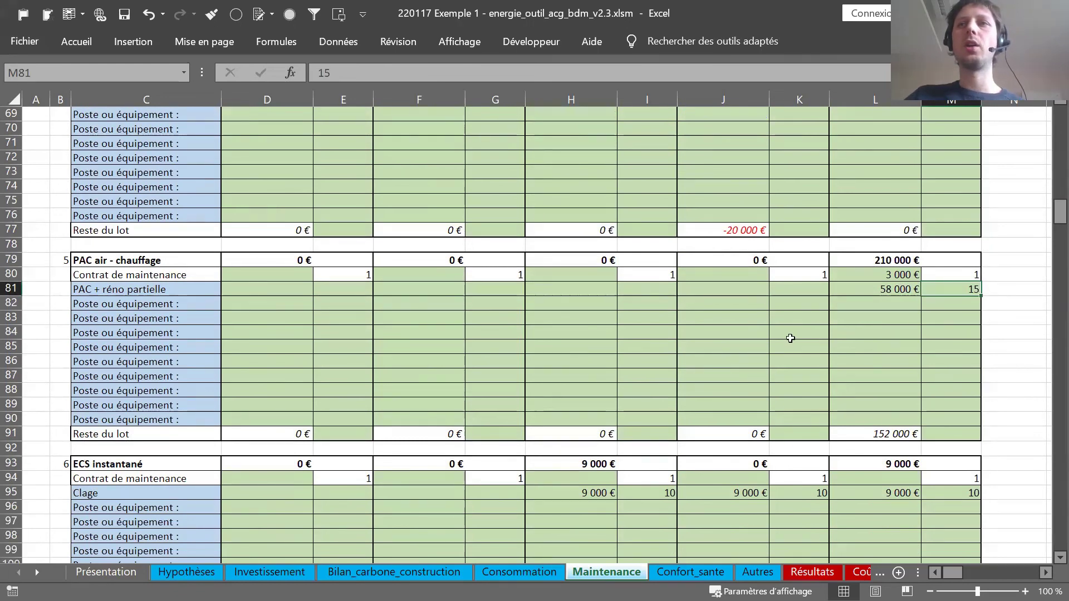
# View the Confort_sante and Autres sheets
pyautogui.click(689, 571)
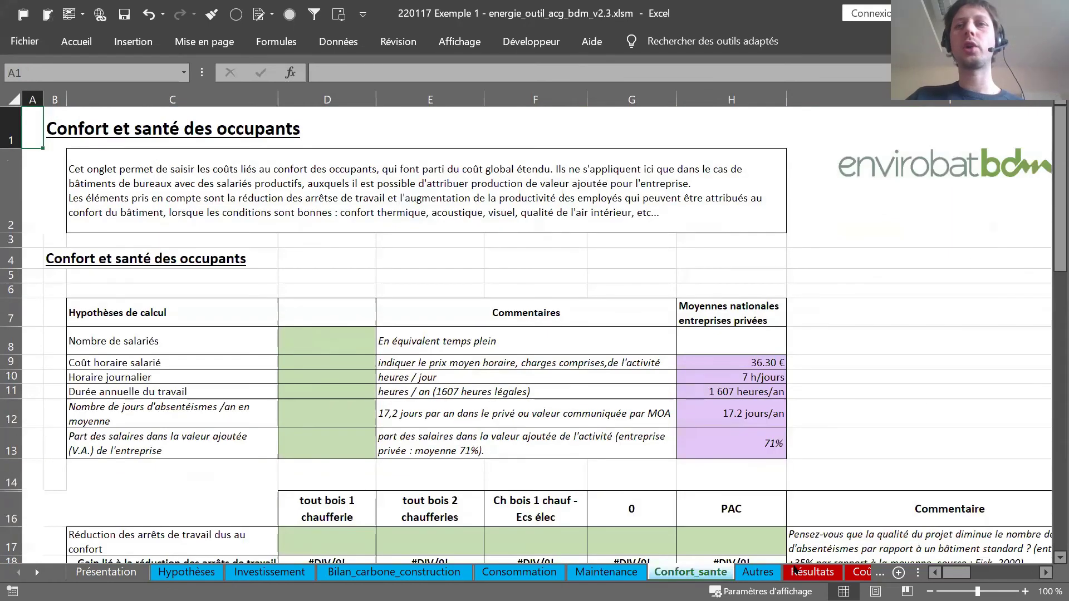
pyautogui.click(764, 573)
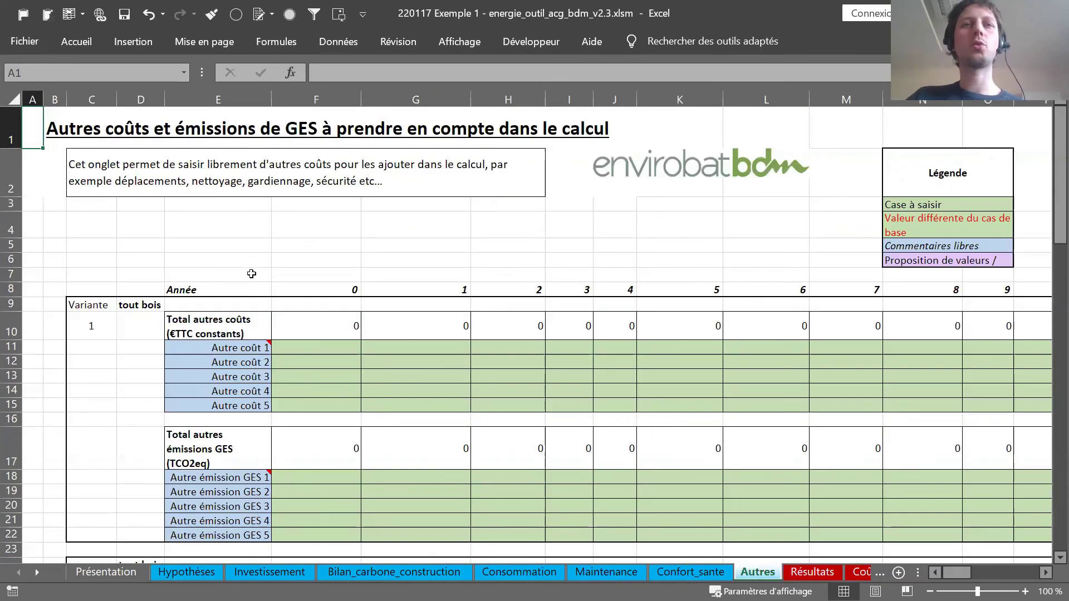
# Examine the included postes and displayed variantes on the Résultats sheet, along with the general global-cost results table
pyautogui.click(817, 573)
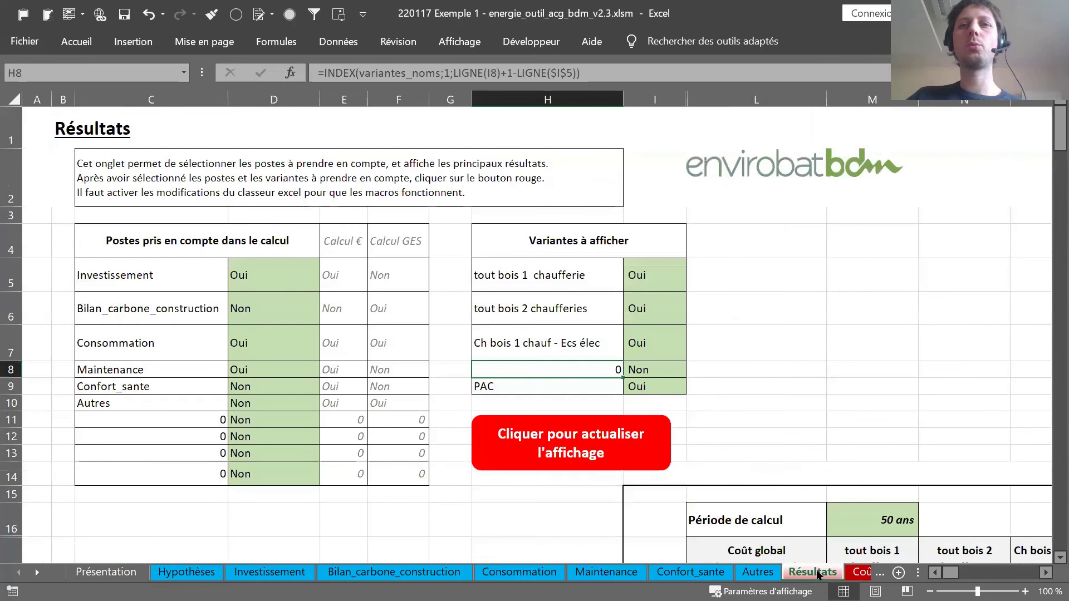
pyautogui.click(277, 269)
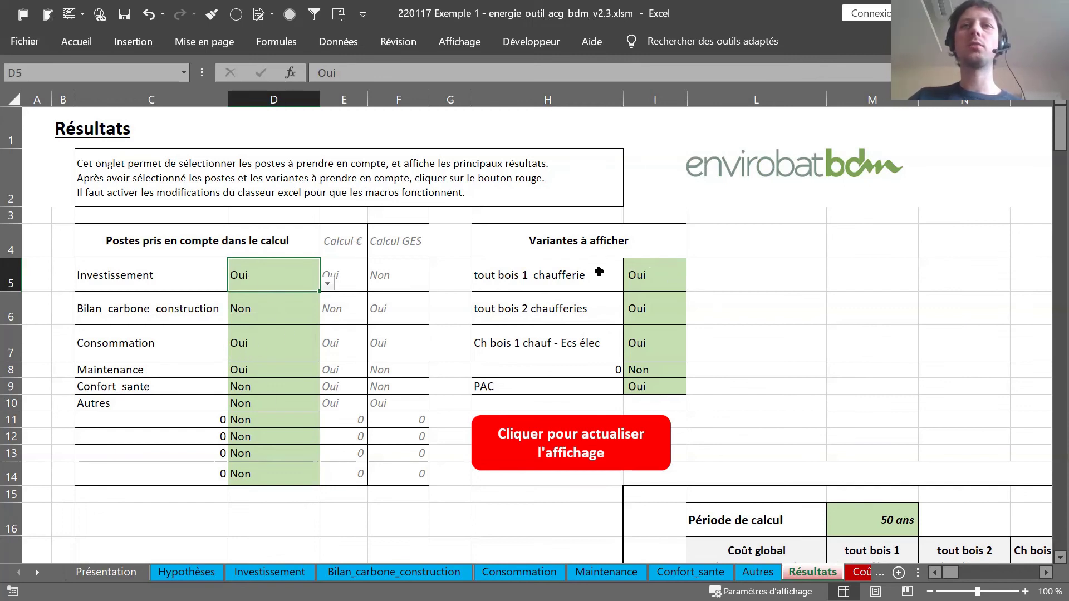
pyautogui.click(583, 369)
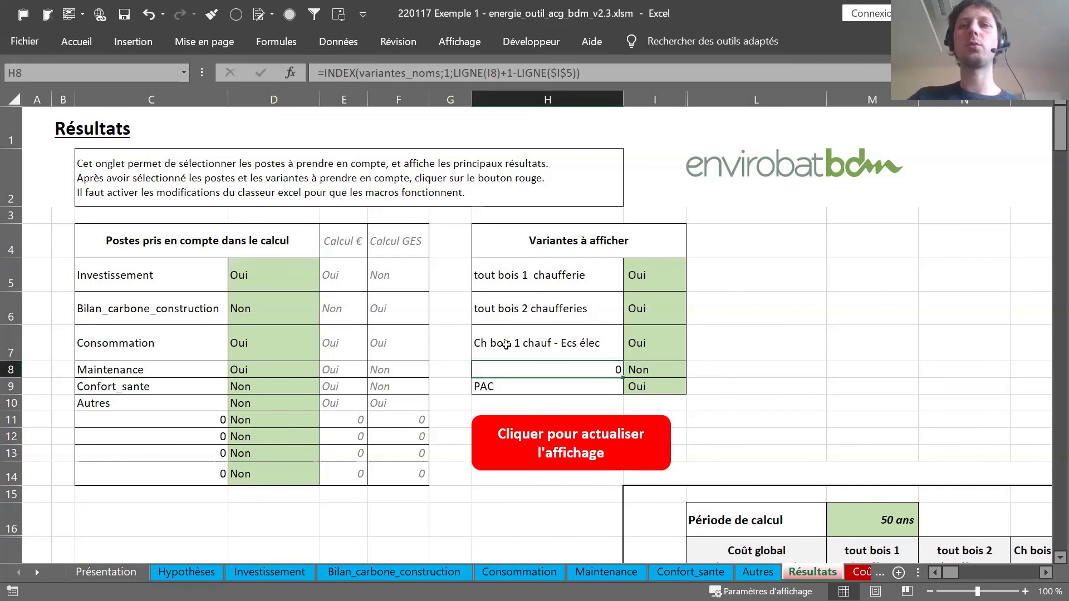
pyautogui.scroll(-2, 506, 345)
pyautogui.hscroll(5, 509, 348)
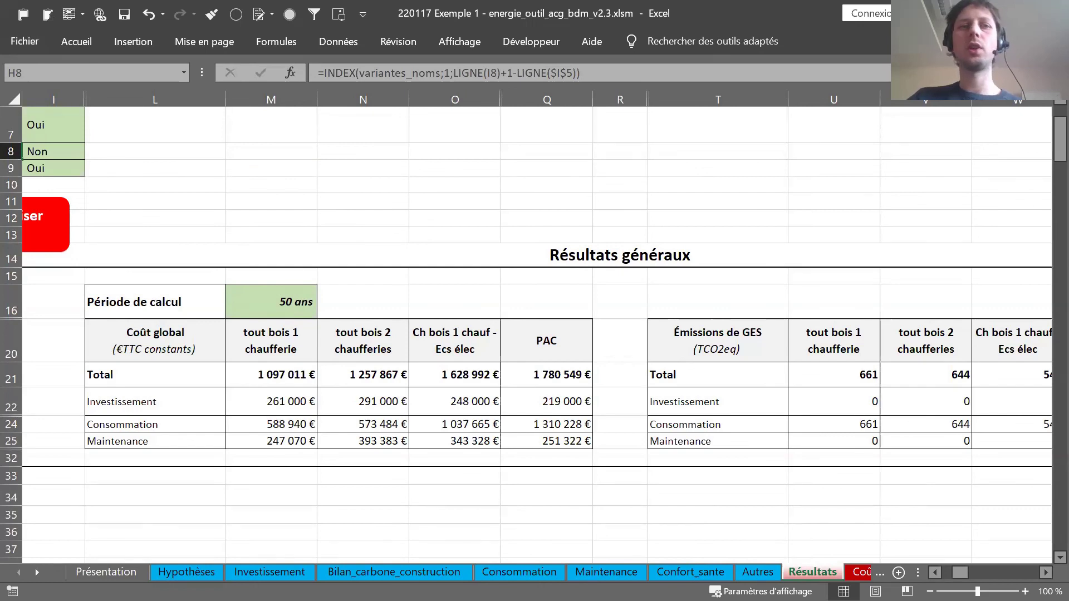
# Examine the 50-year cumulative global-cost chart comparing the variants on the Coût synthèse sheet
pyautogui.click(37, 573)
pyautogui.click(37, 573)
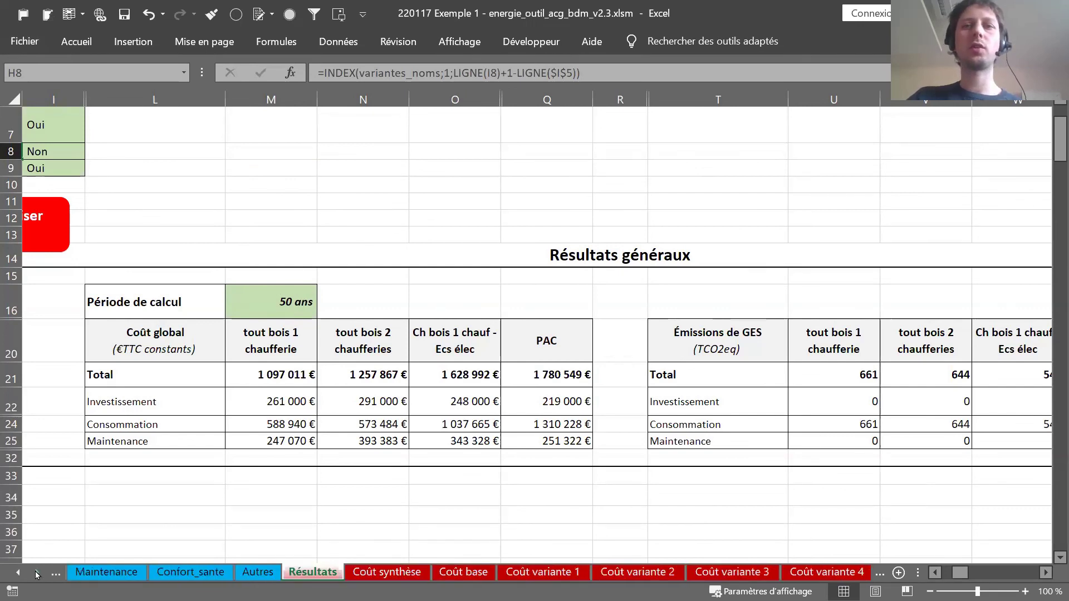
pyautogui.click(36, 573)
pyautogui.click(297, 574)
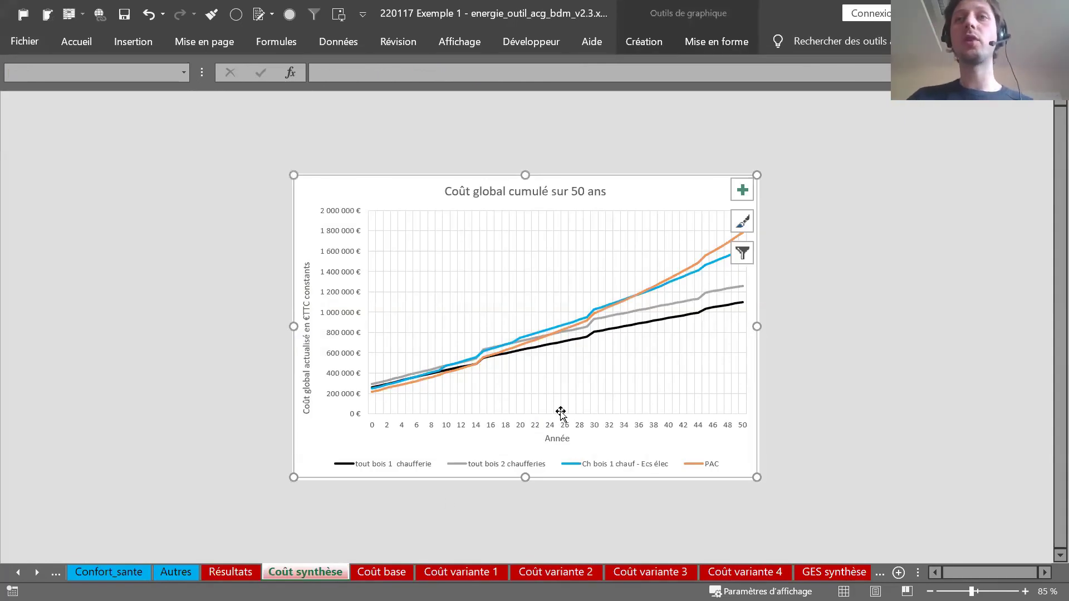
pyautogui.click(843, 327)
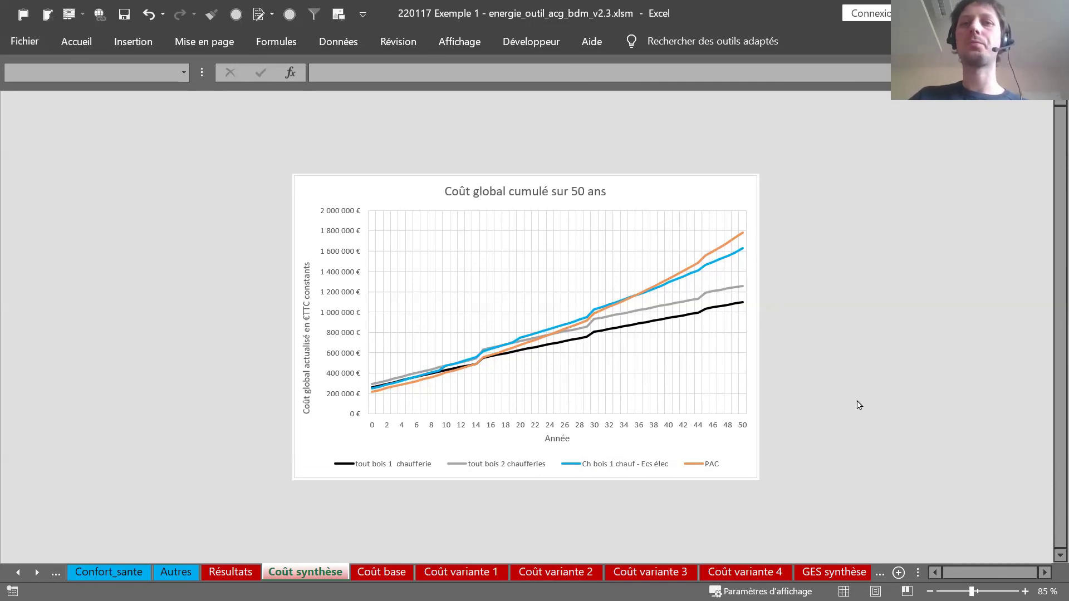
# Examine each variant's yearly cost breakdown chart on the Coût base, Coût variante 1, Coût variante 2 and Coût variante 4 sheets
pyautogui.click(382, 572)
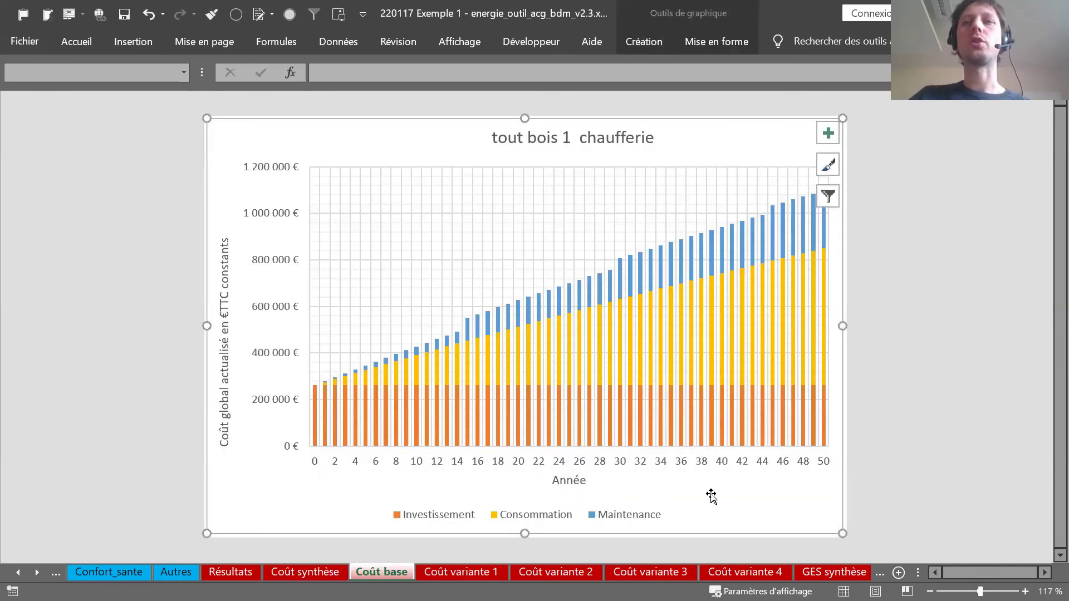
pyautogui.click(471, 573)
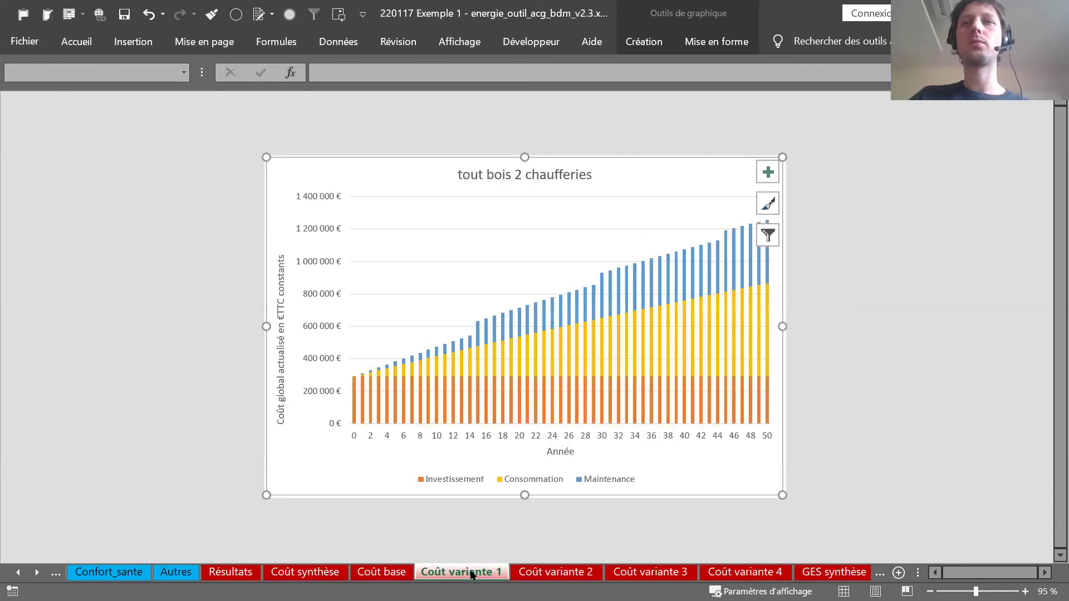
pyautogui.click(582, 574)
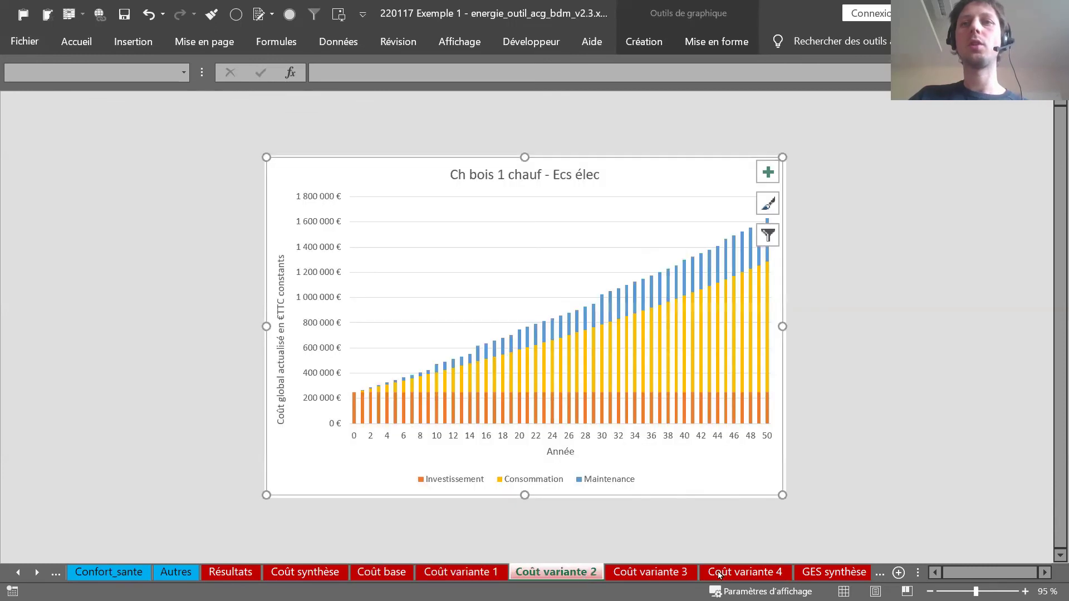
pyautogui.click(737, 573)
# Compare the variants' cumulative emissions on the GES synthèse chart, also viewing the GES Base and GES variante 1 charts
pyautogui.click(822, 572)
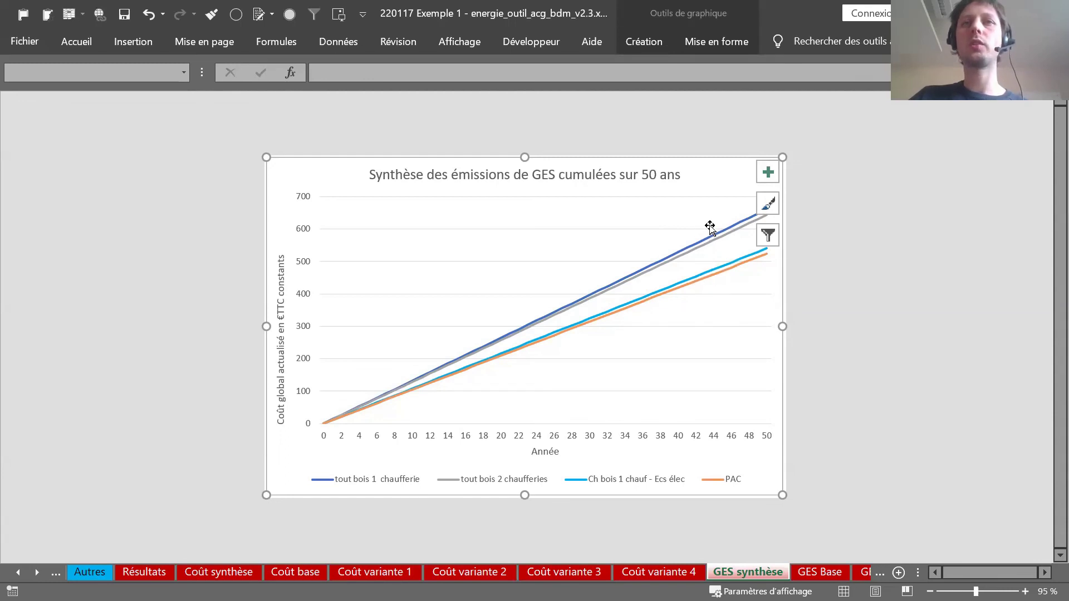
pyautogui.click(35, 570)
pyautogui.click(36, 569)
pyautogui.click(697, 572)
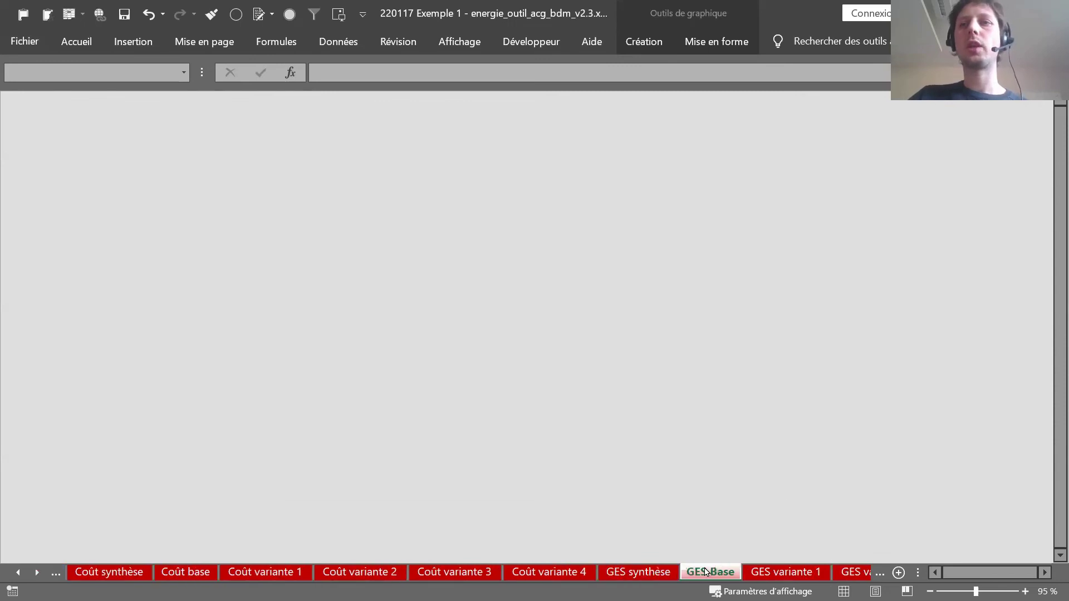
pyautogui.click(785, 570)
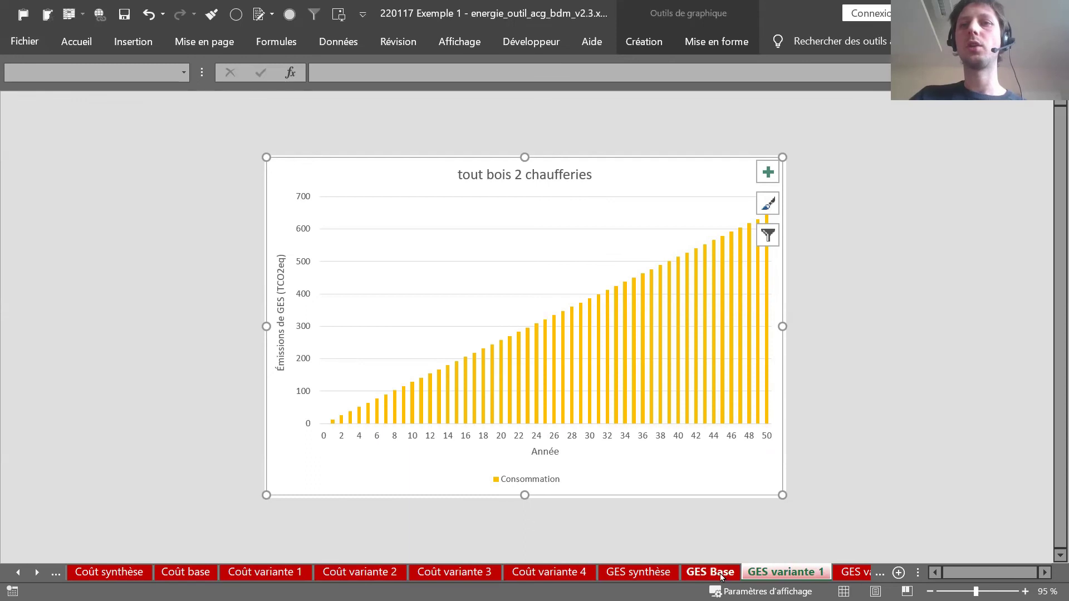
pyautogui.click(641, 572)
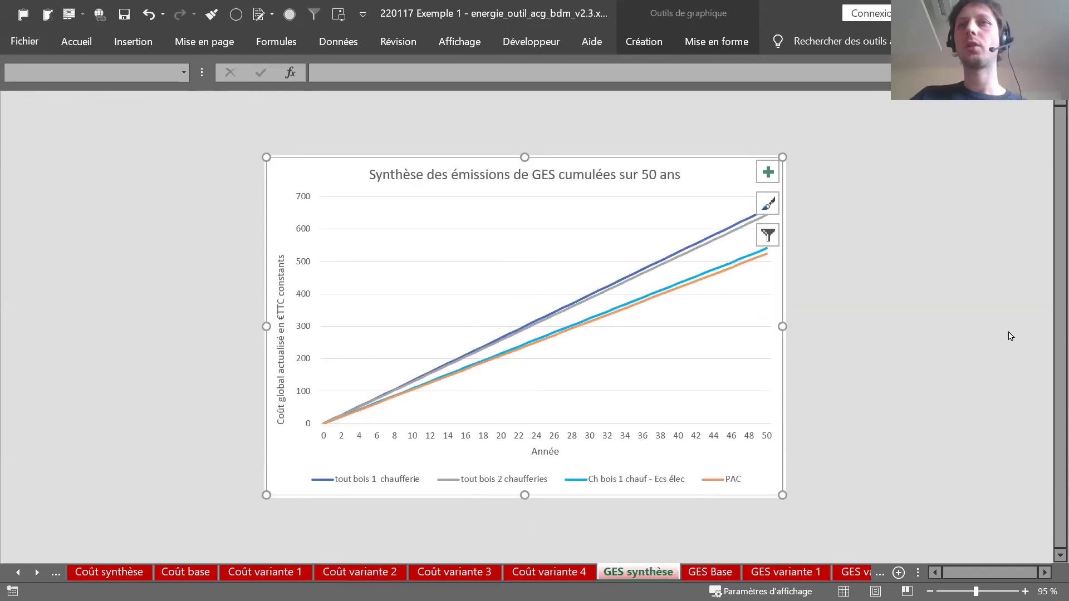